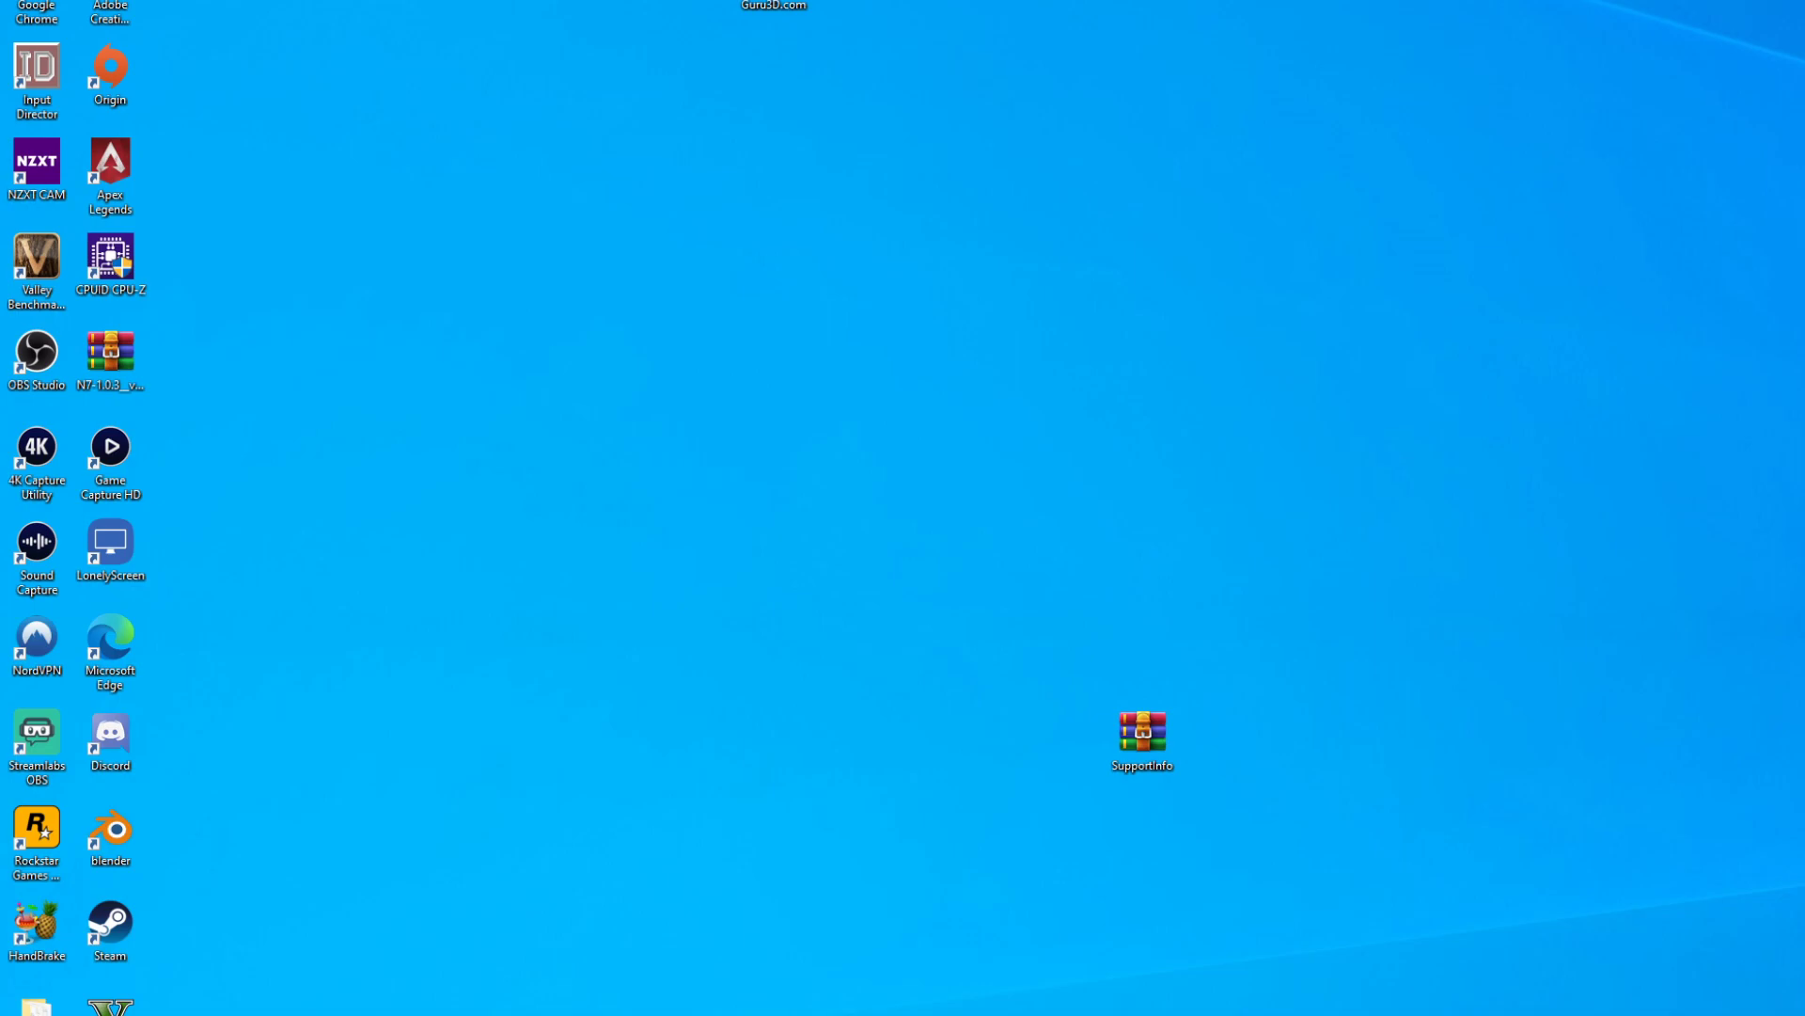
Dismiss DDU's Safe Mode warning, center its window, and set the device type to GPU.
{"action": "key", "text": "super+s"}
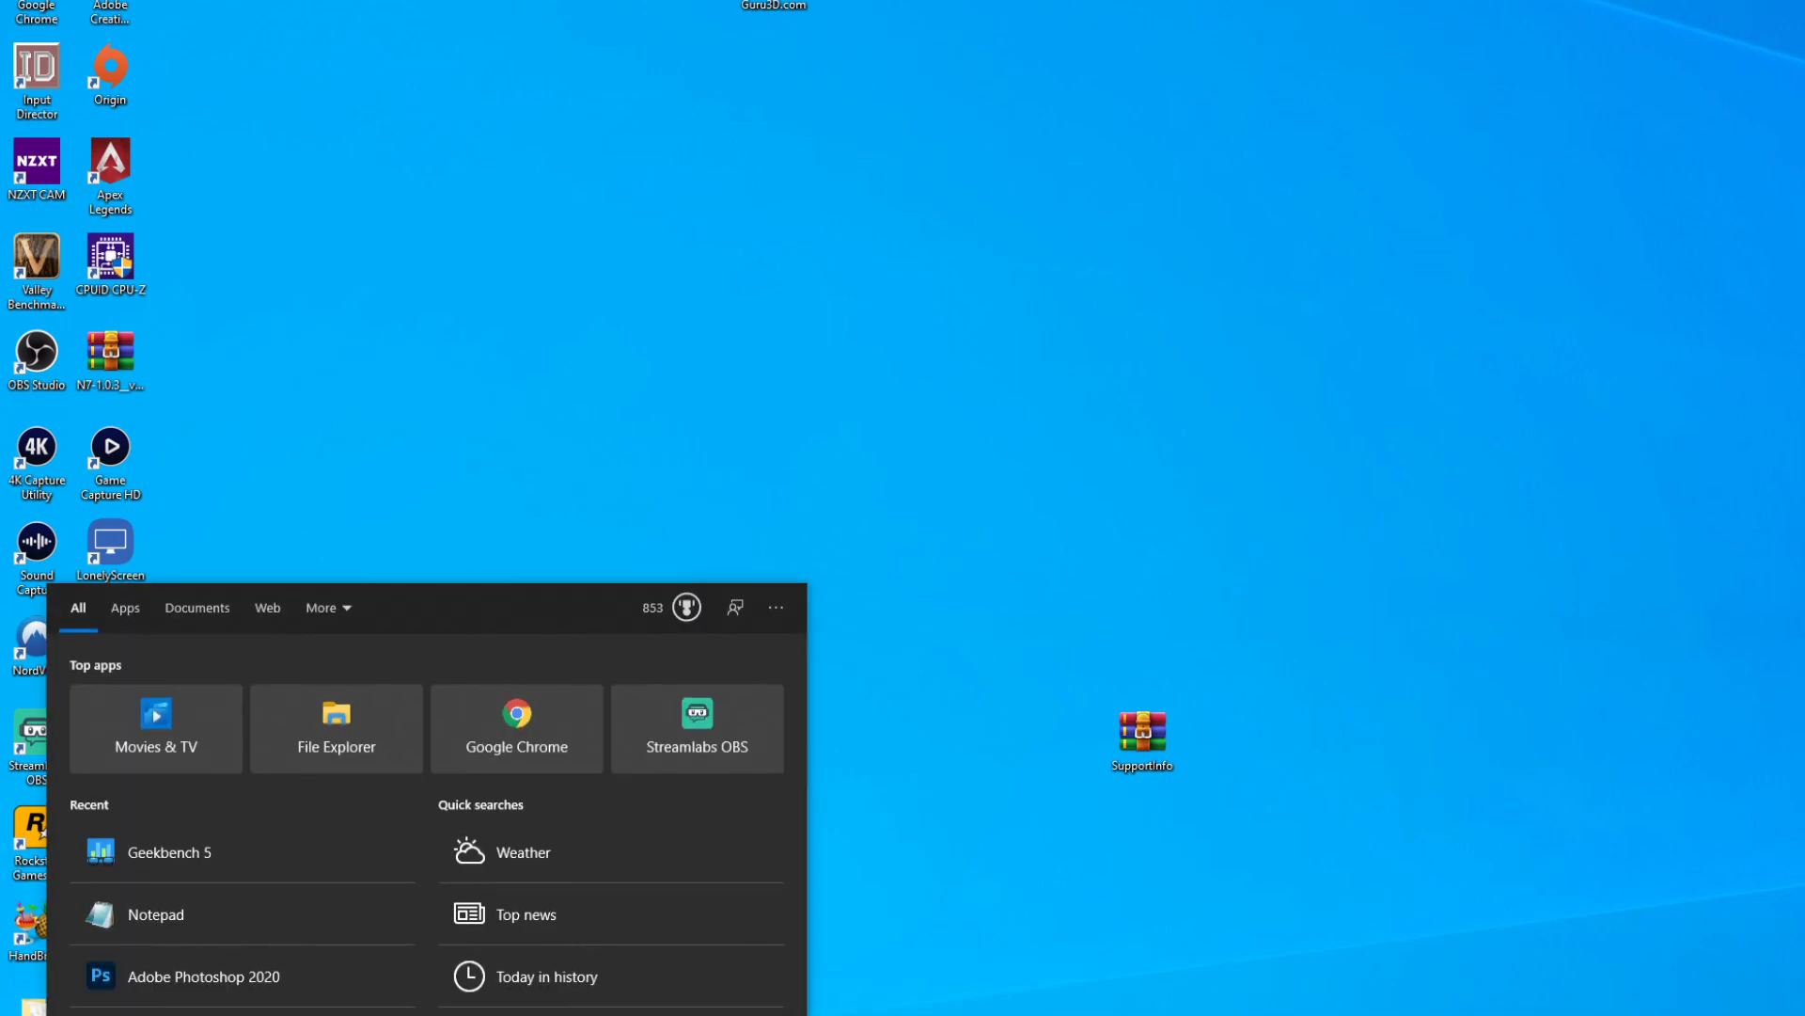
{"action": "left_click", "coordinate": [272, 74]}
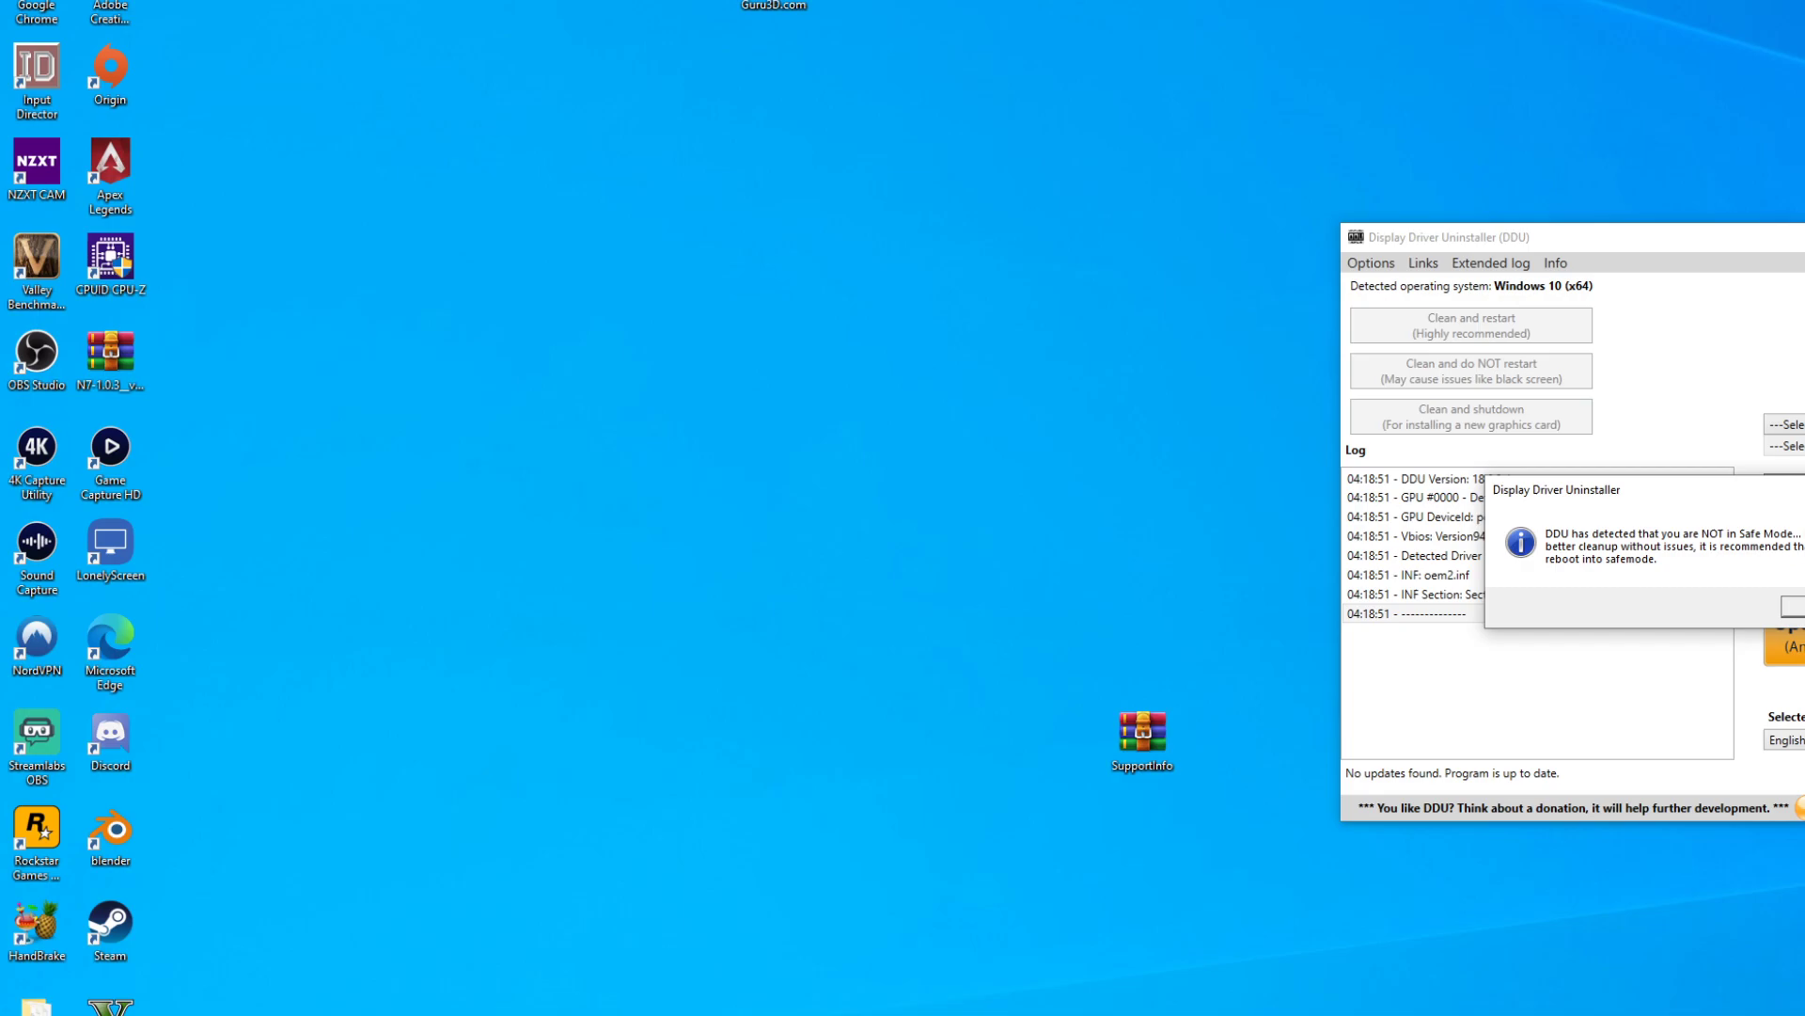
{"action": "left_click", "coordinate": [1798, 610]}
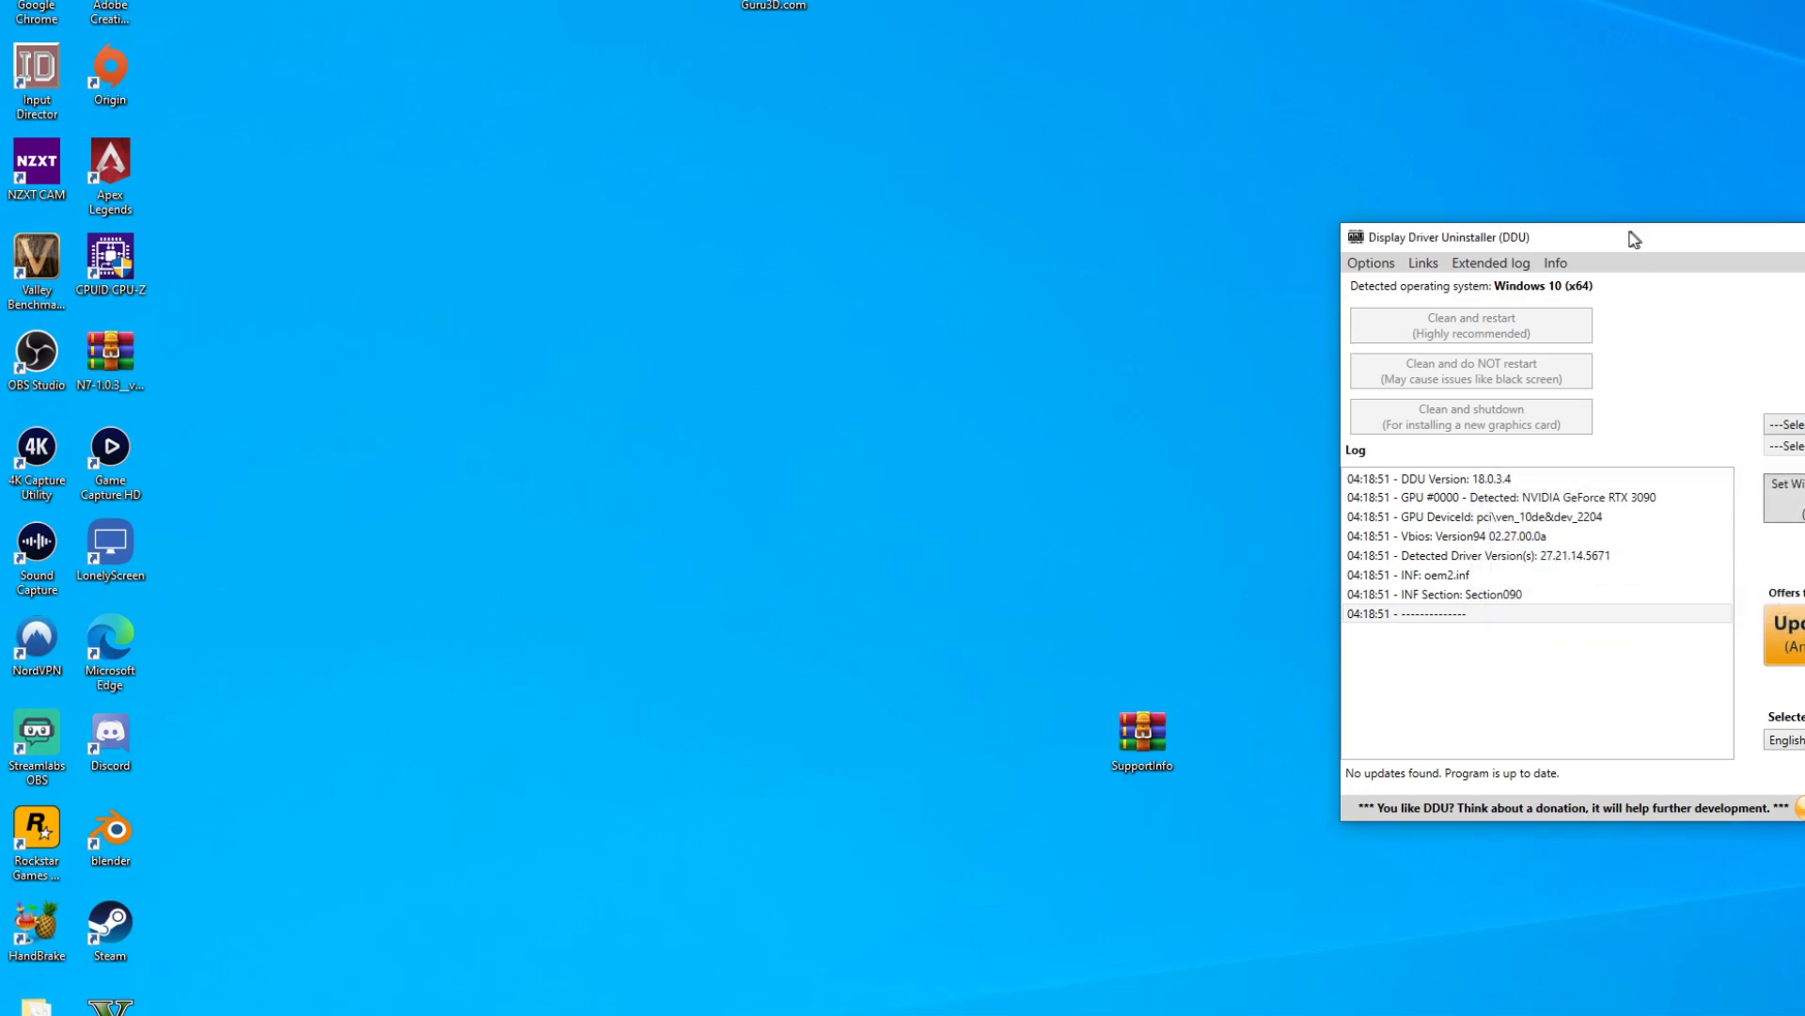
{"action": "left_click_drag", "start_coordinate": [1634, 239], "coordinate": [757, 209]}
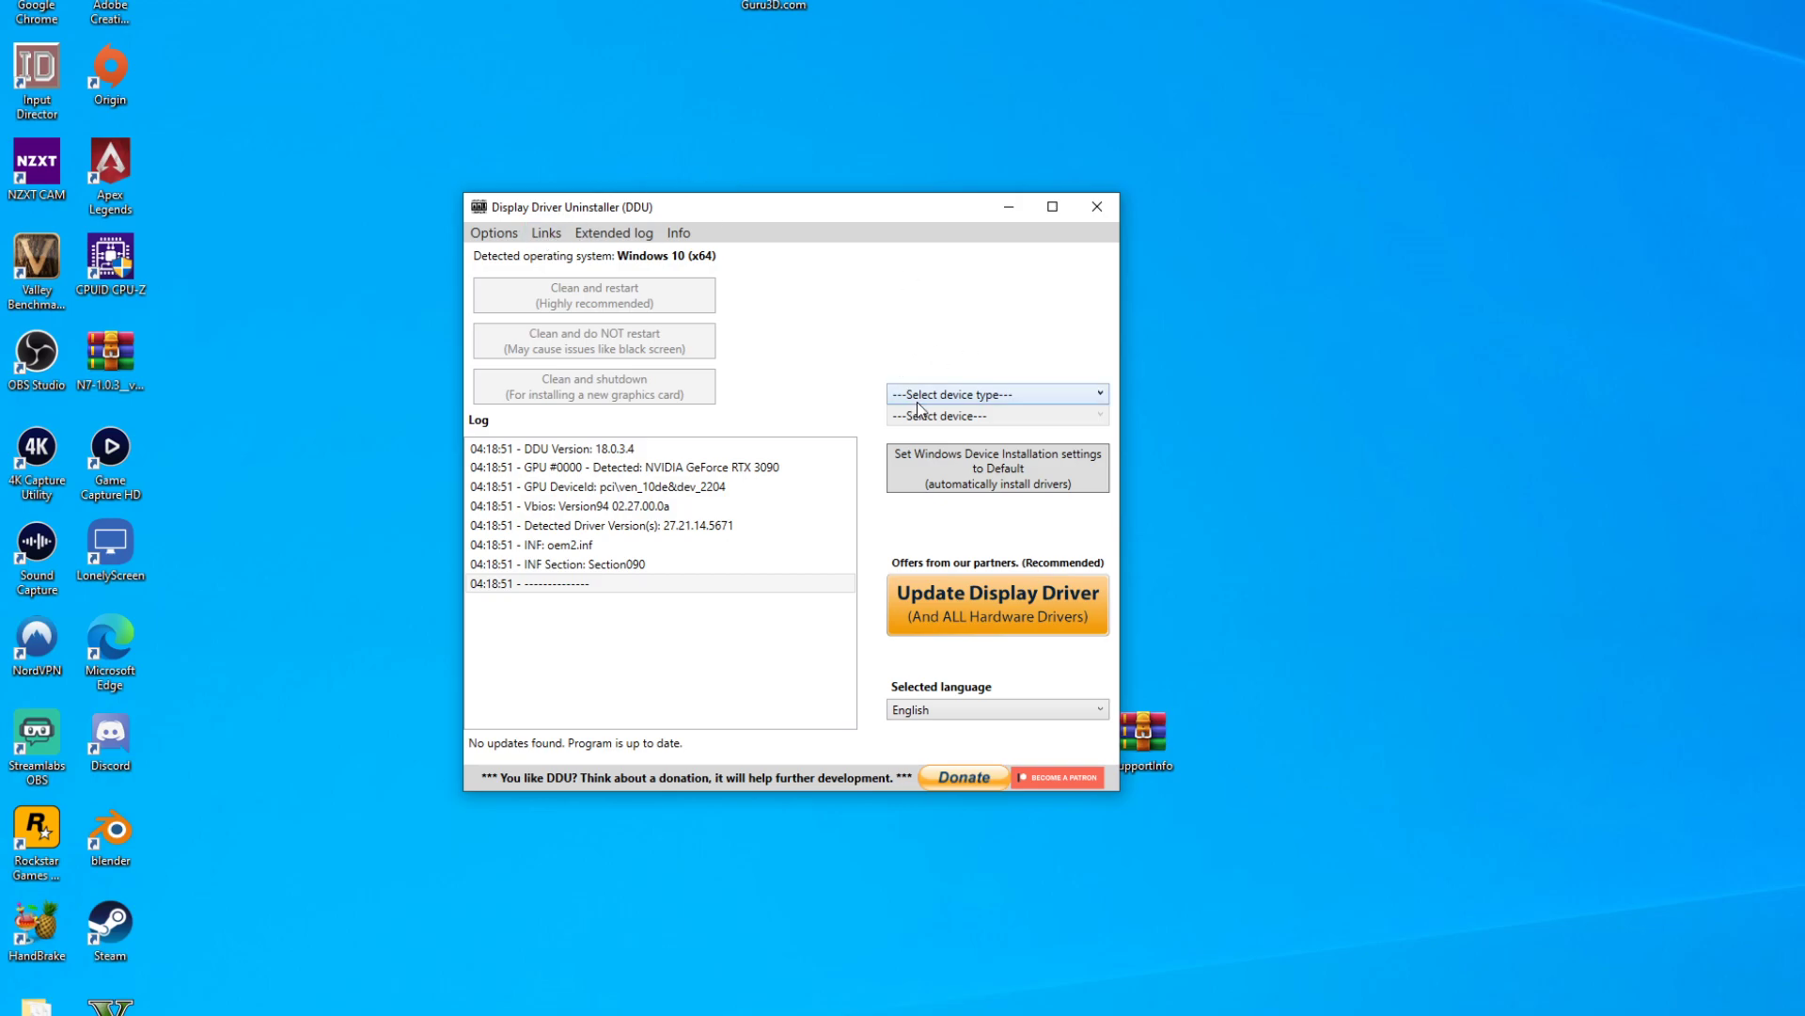
{"action": "left_click", "coordinate": [959, 395]}
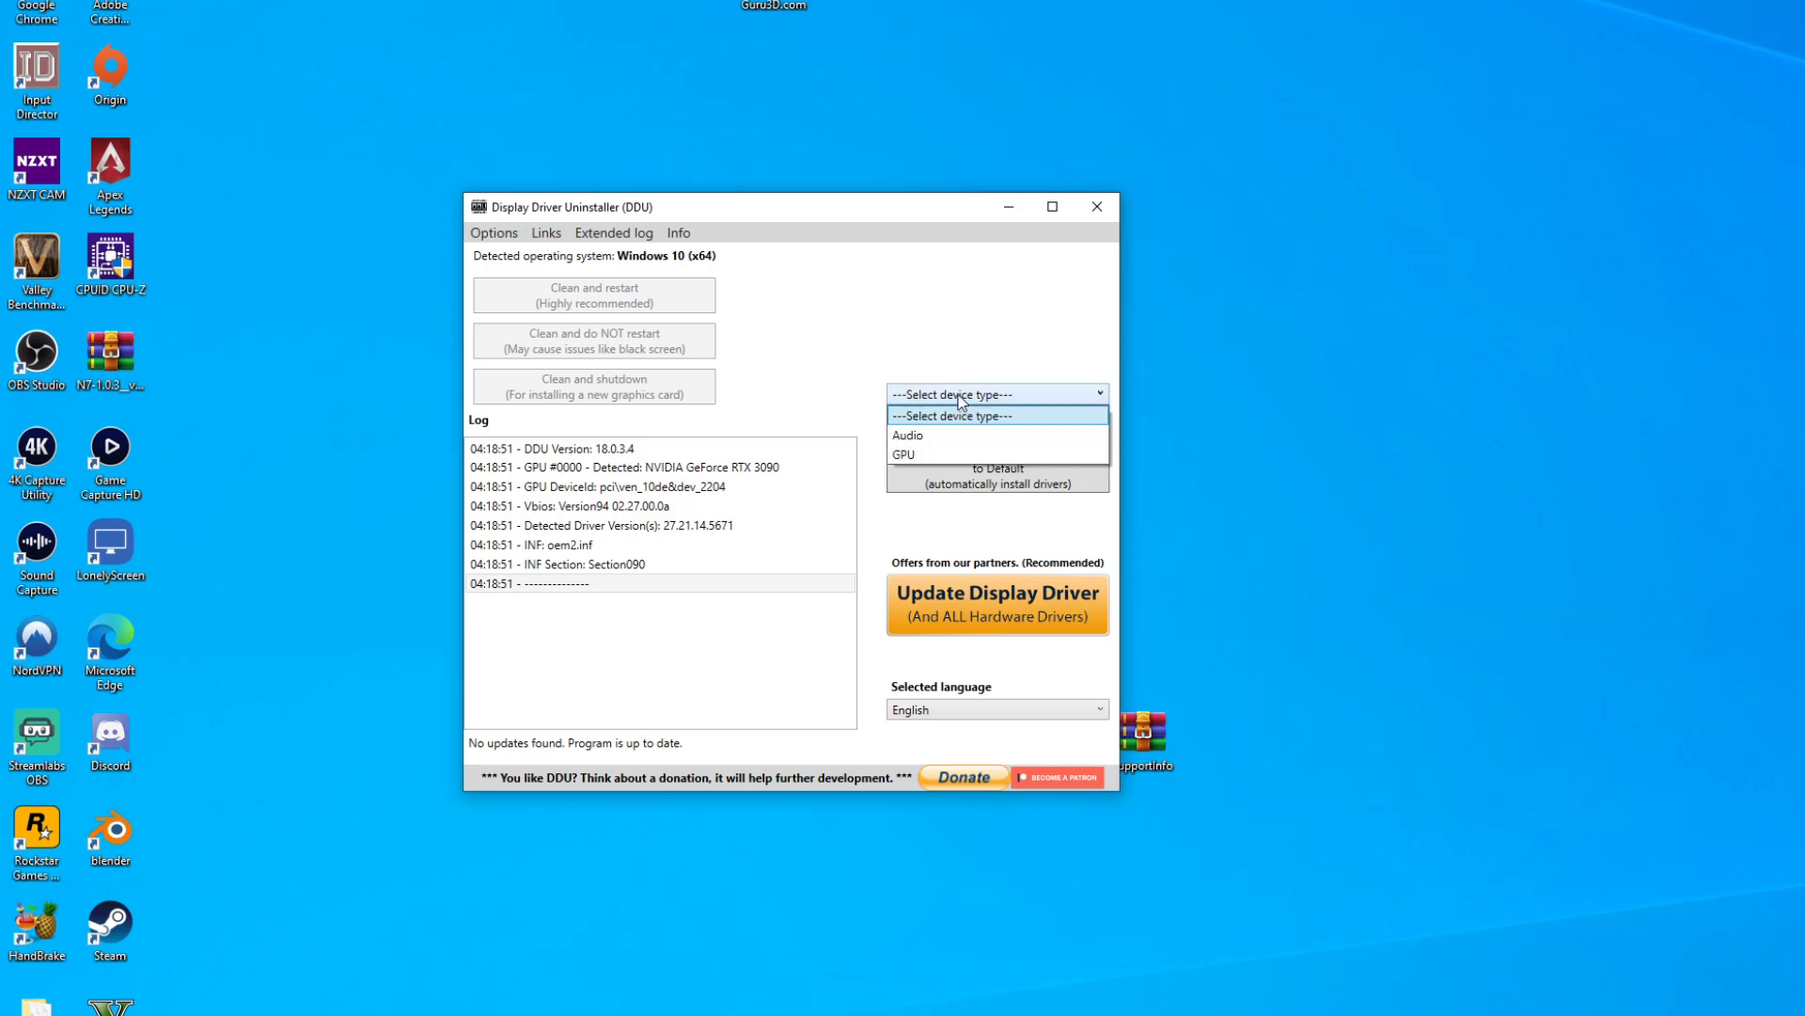
{"action": "left_click", "coordinate": [938, 449]}
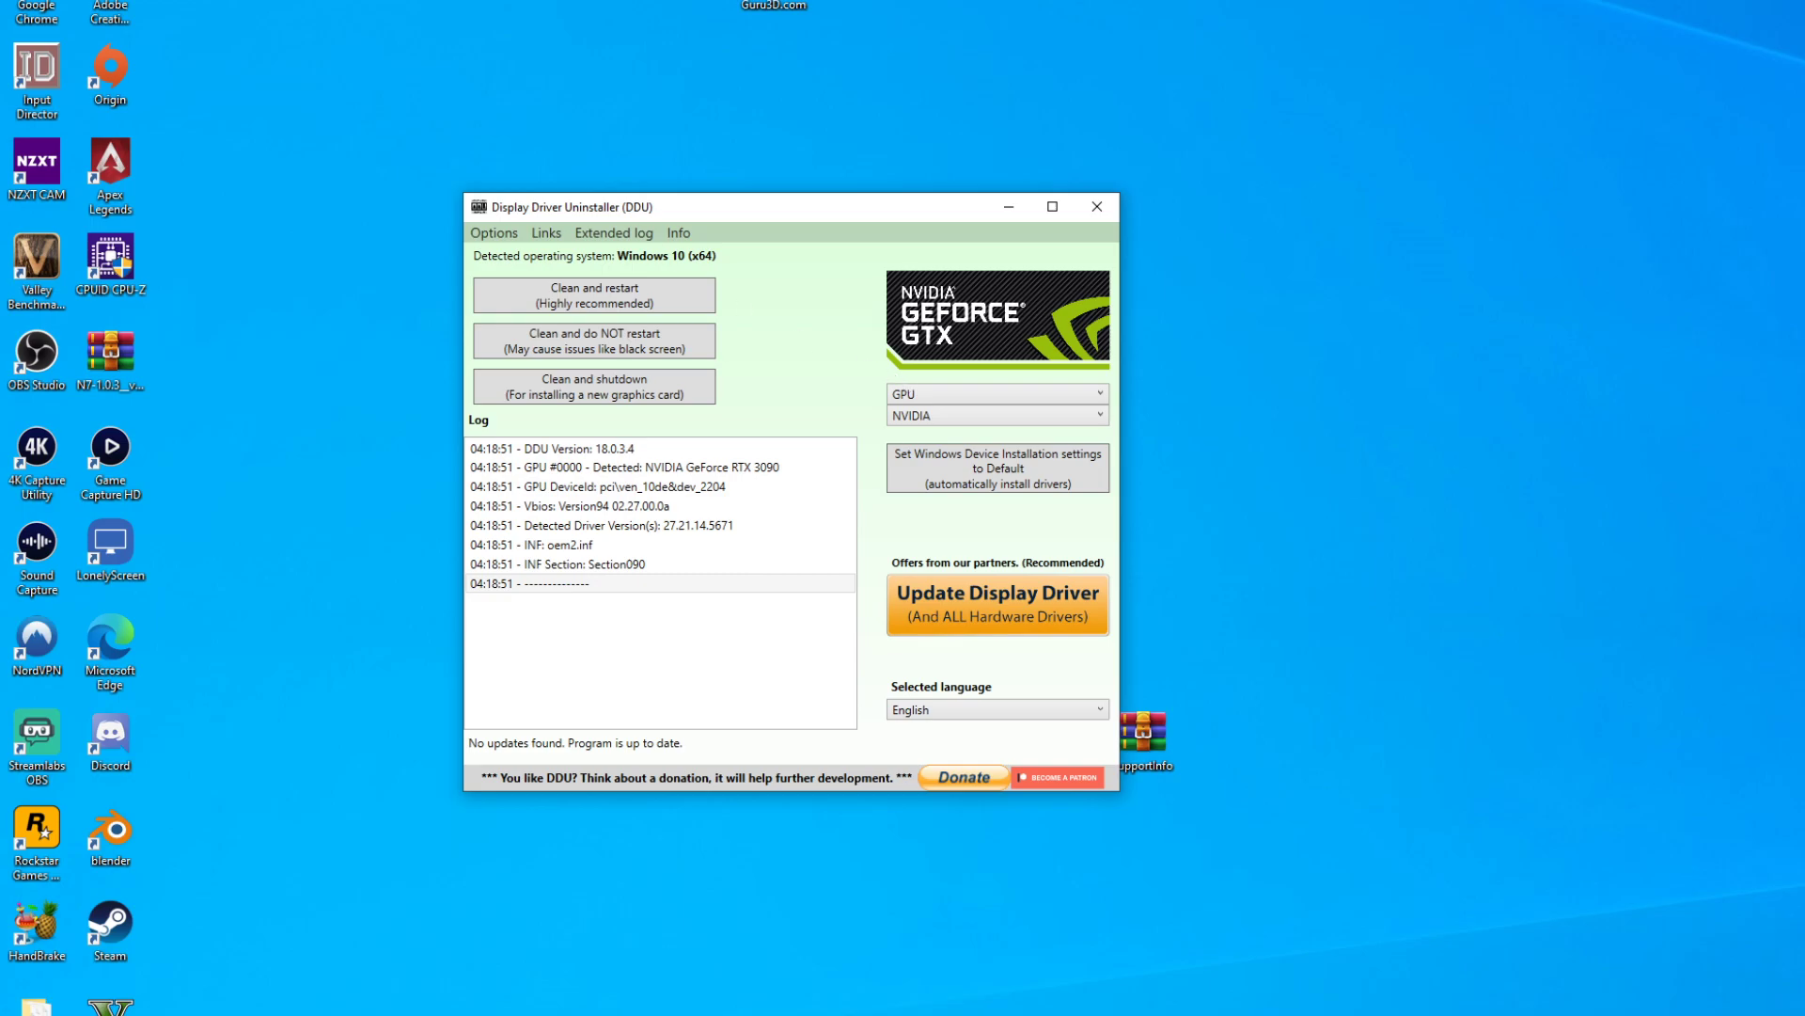
{"action": "left_click_drag", "start_coordinate": [749, 216], "coordinate": [845, 272]}
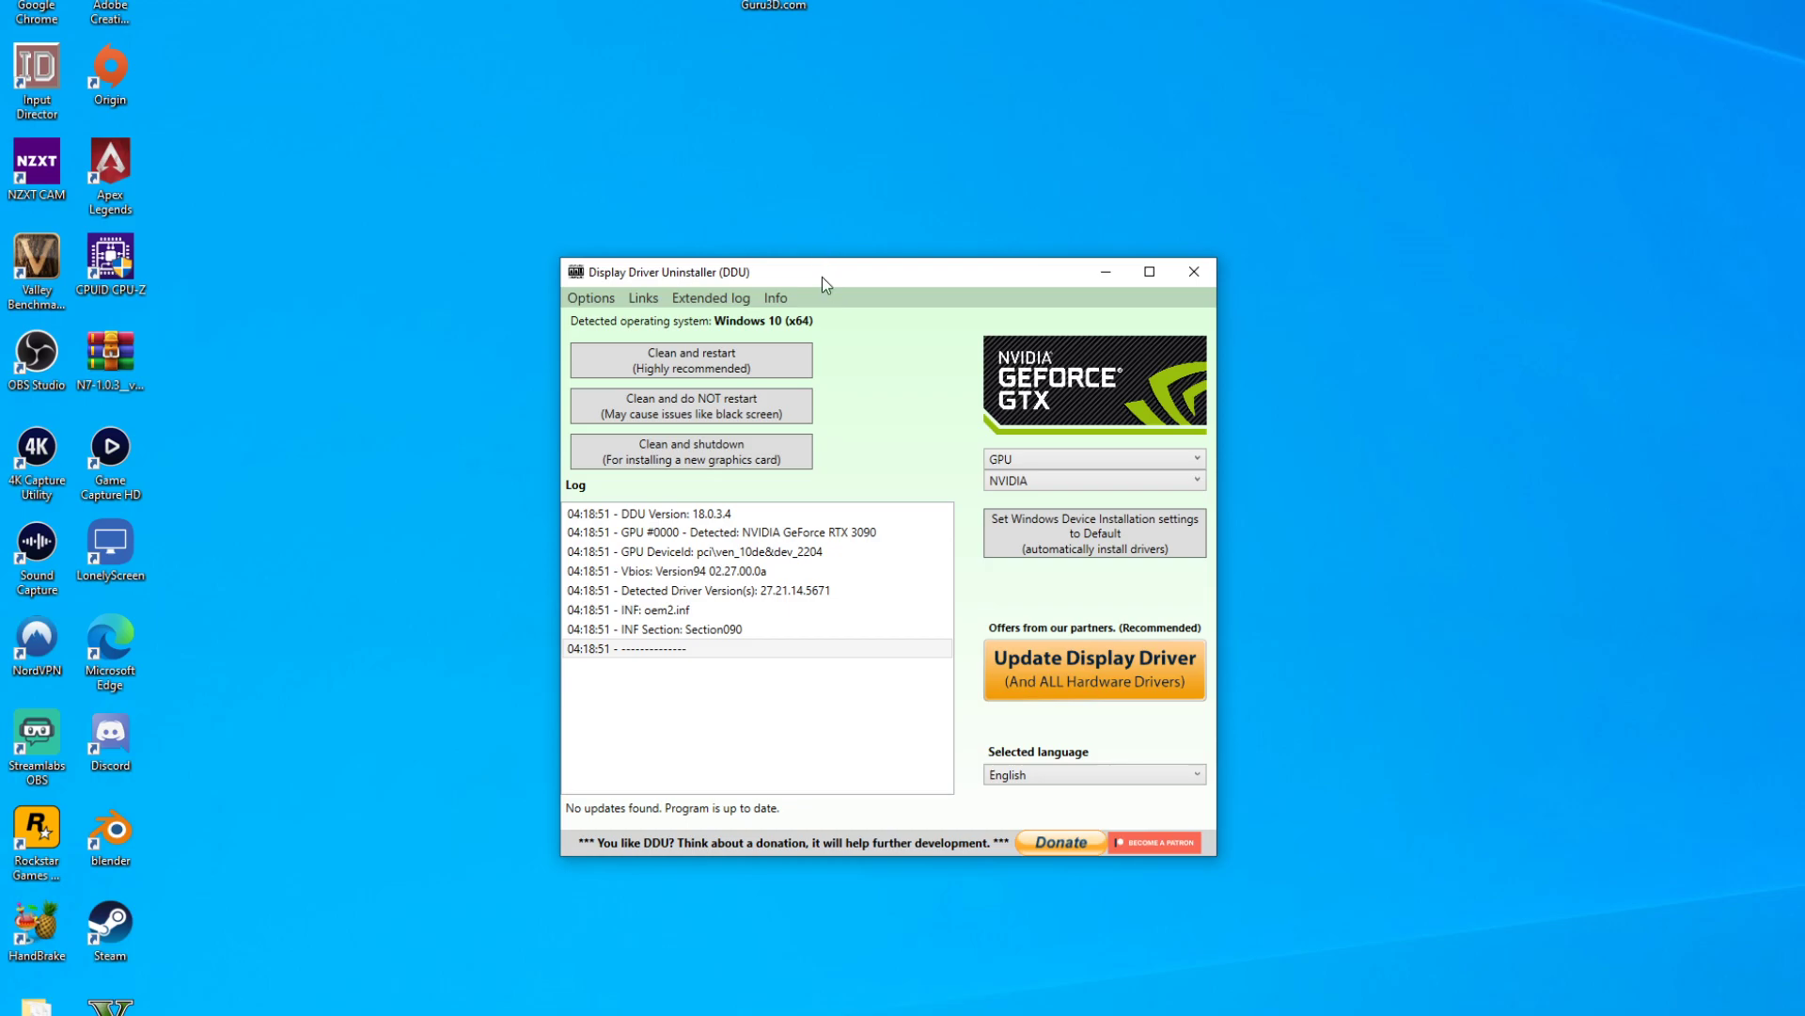
{"action": "left_click_drag", "start_coordinate": [822, 277], "coordinate": [774, 238]}
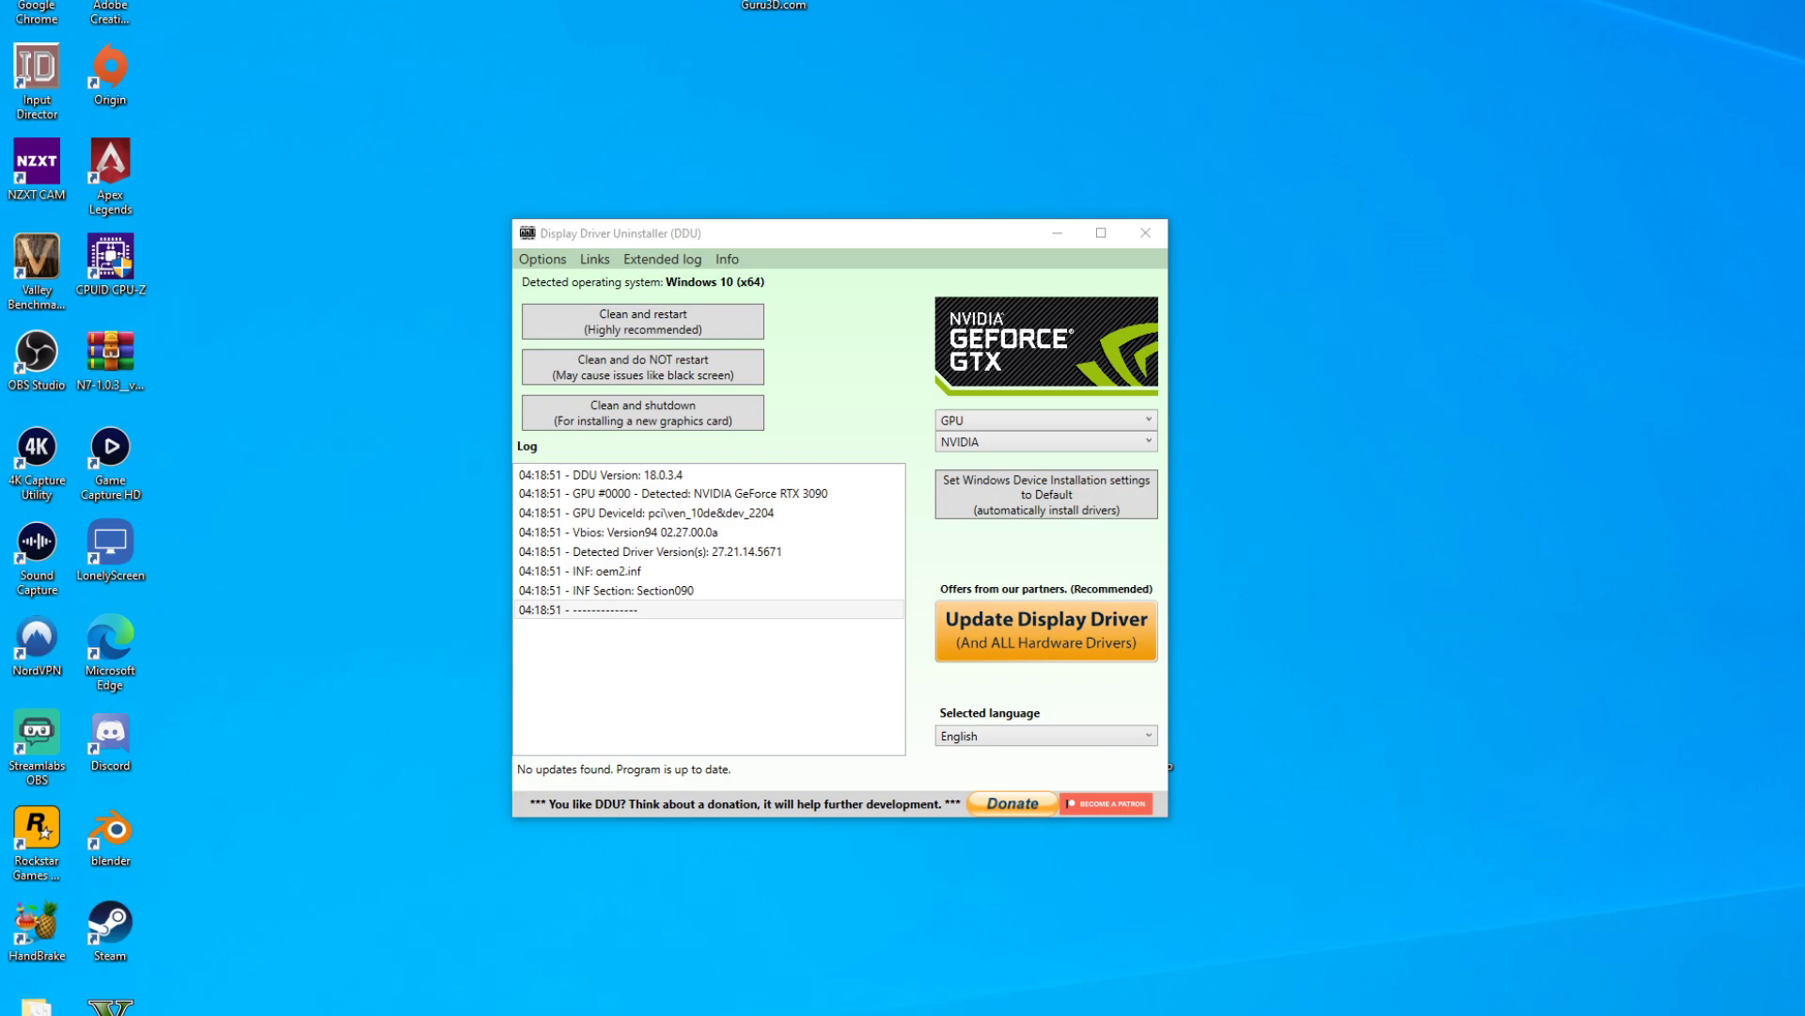
Select the NVIDIA 456.71 driver installer in Downloads, then minimise Explorer and show the Start menu.
{"action": "key", "text": "super+shift+Left"}
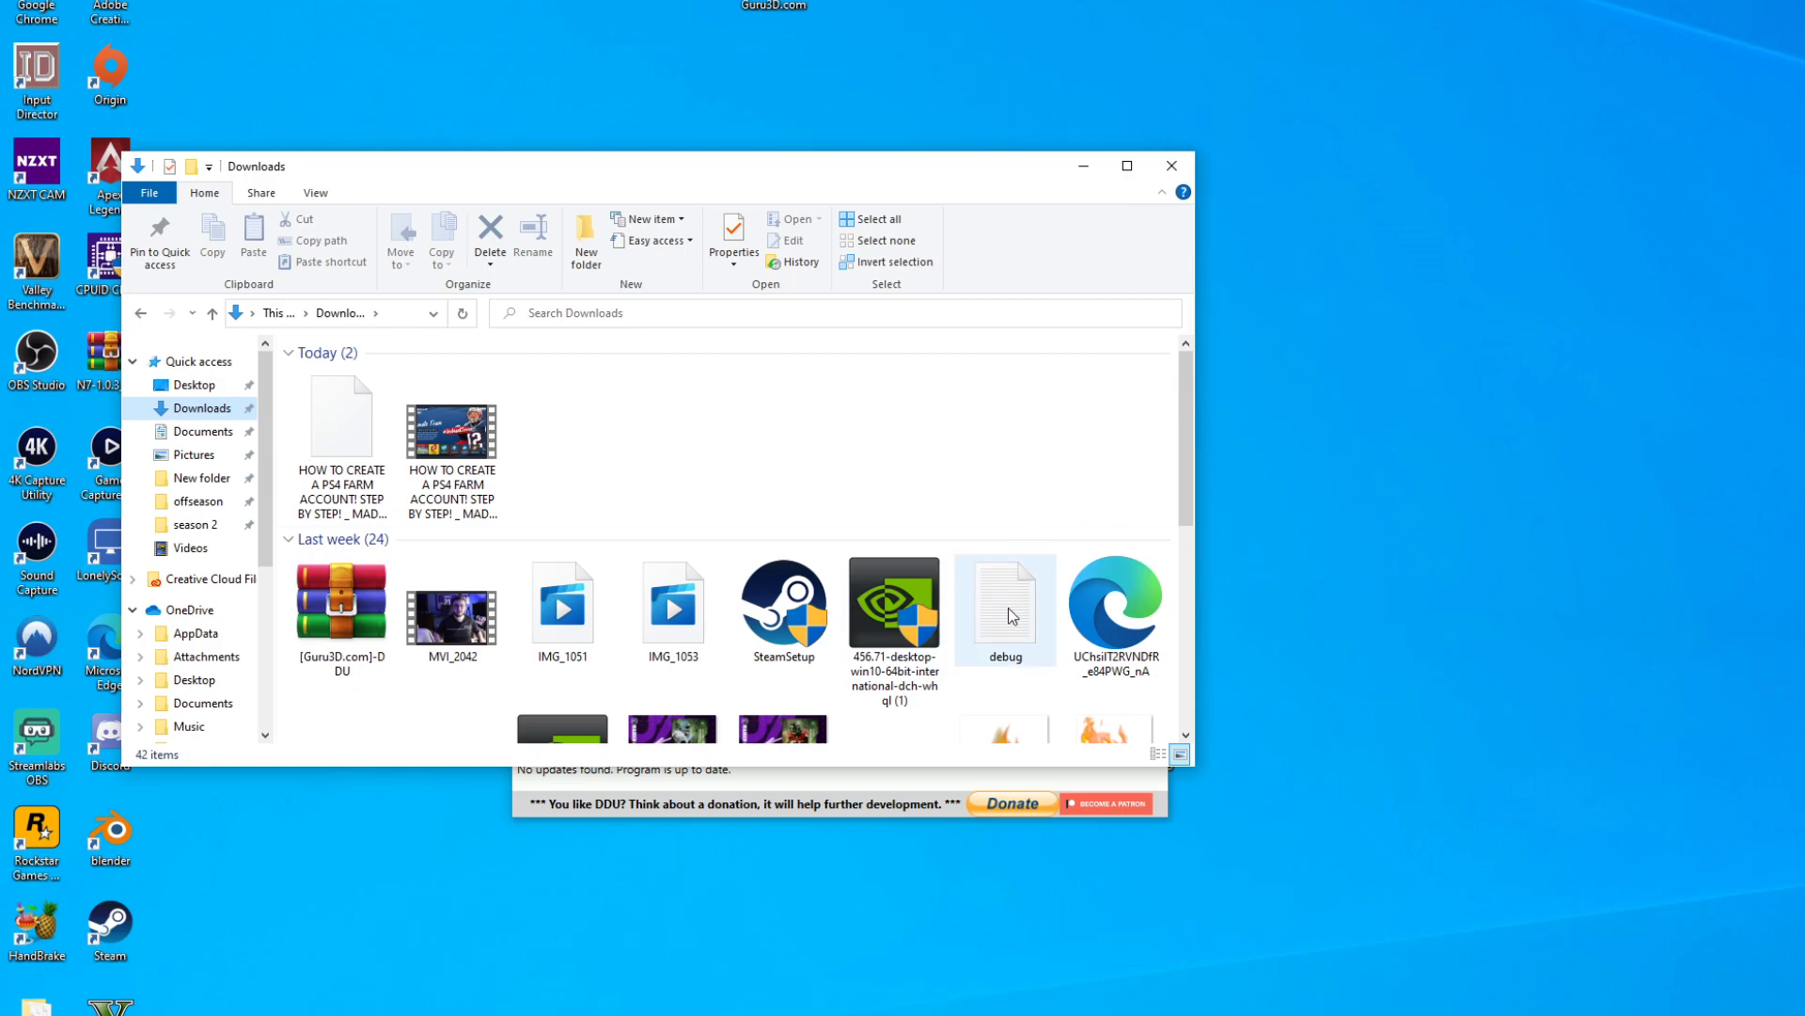
{"action": "left_click", "coordinate": [880, 611]}
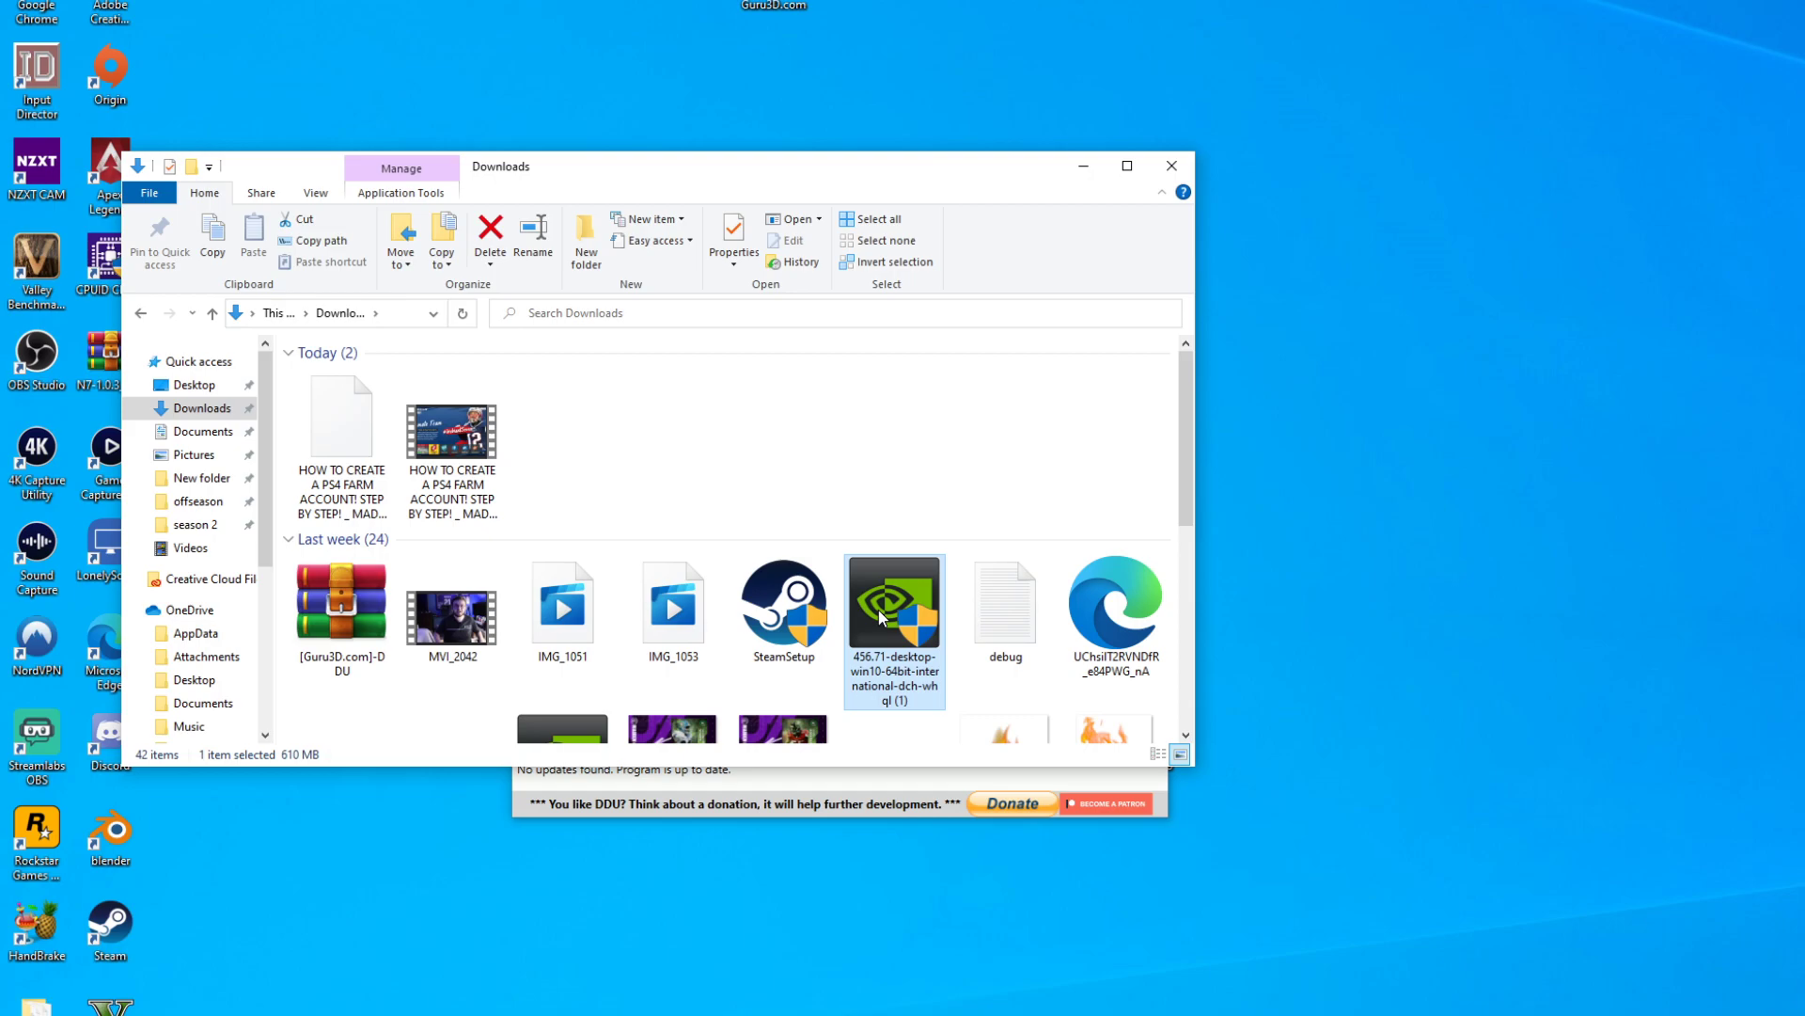
{"action": "left_click", "coordinate": [1084, 165]}
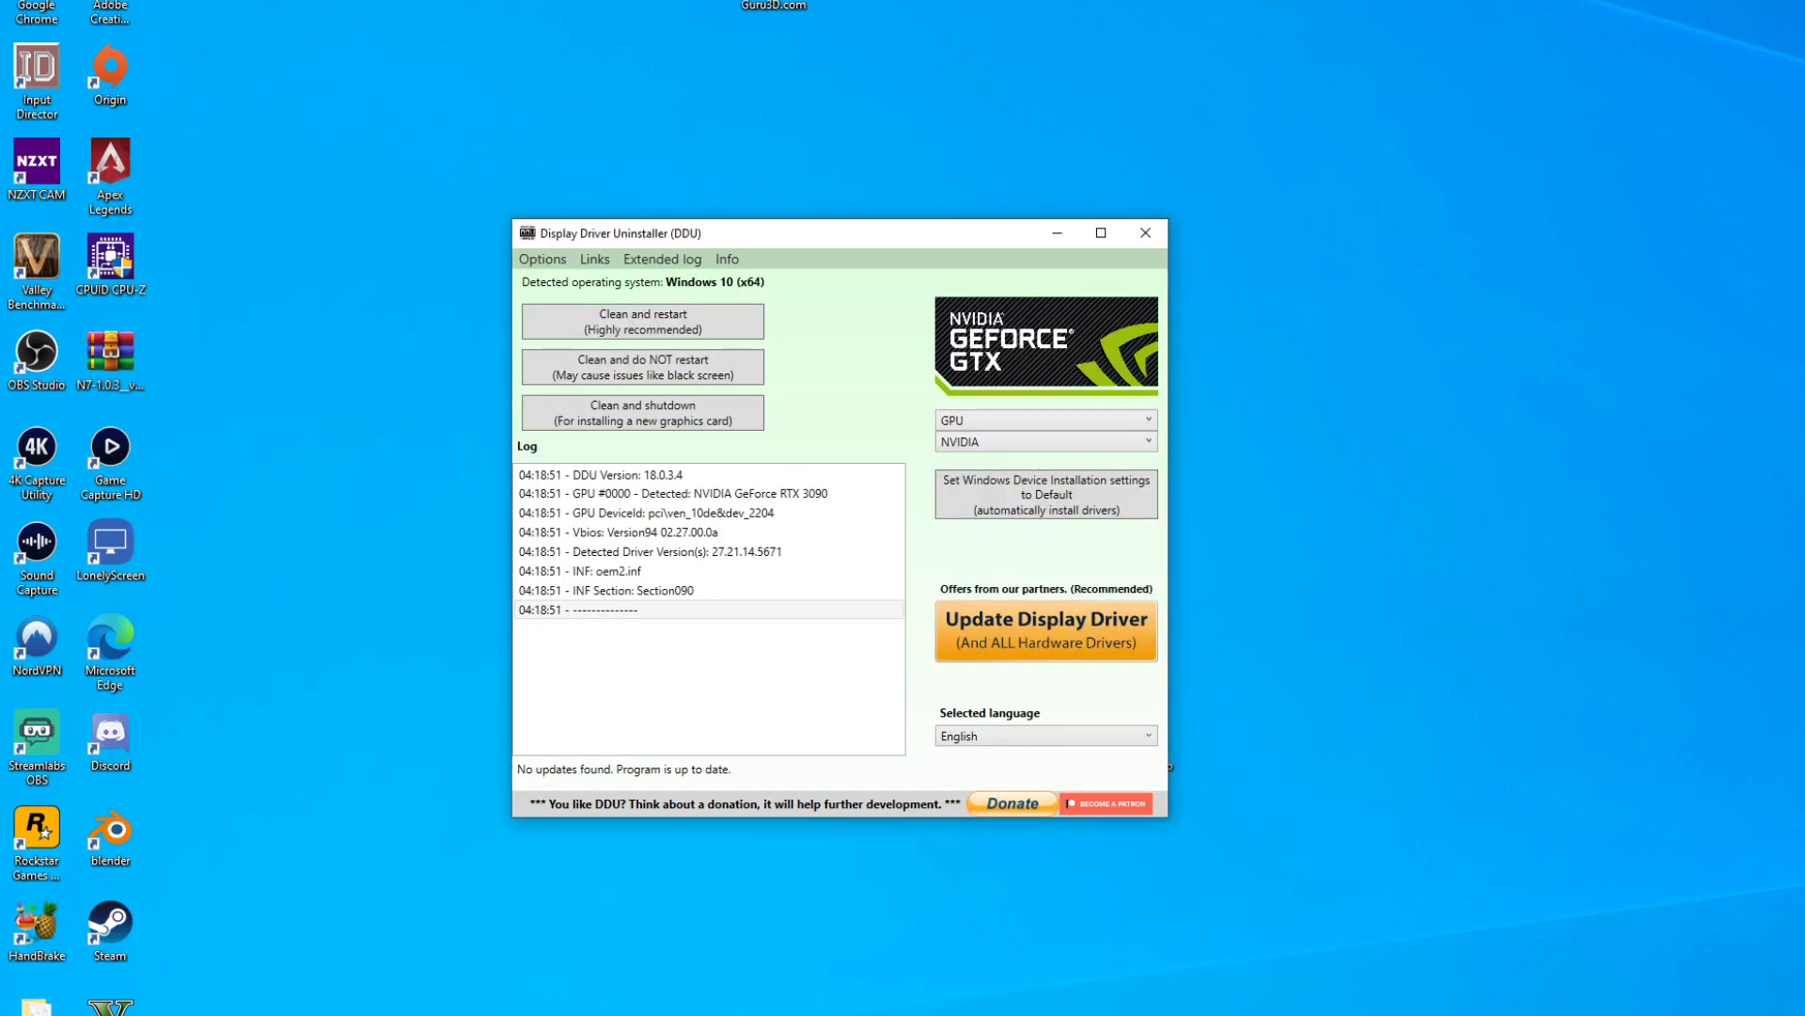
{"action": "key", "text": "super"}
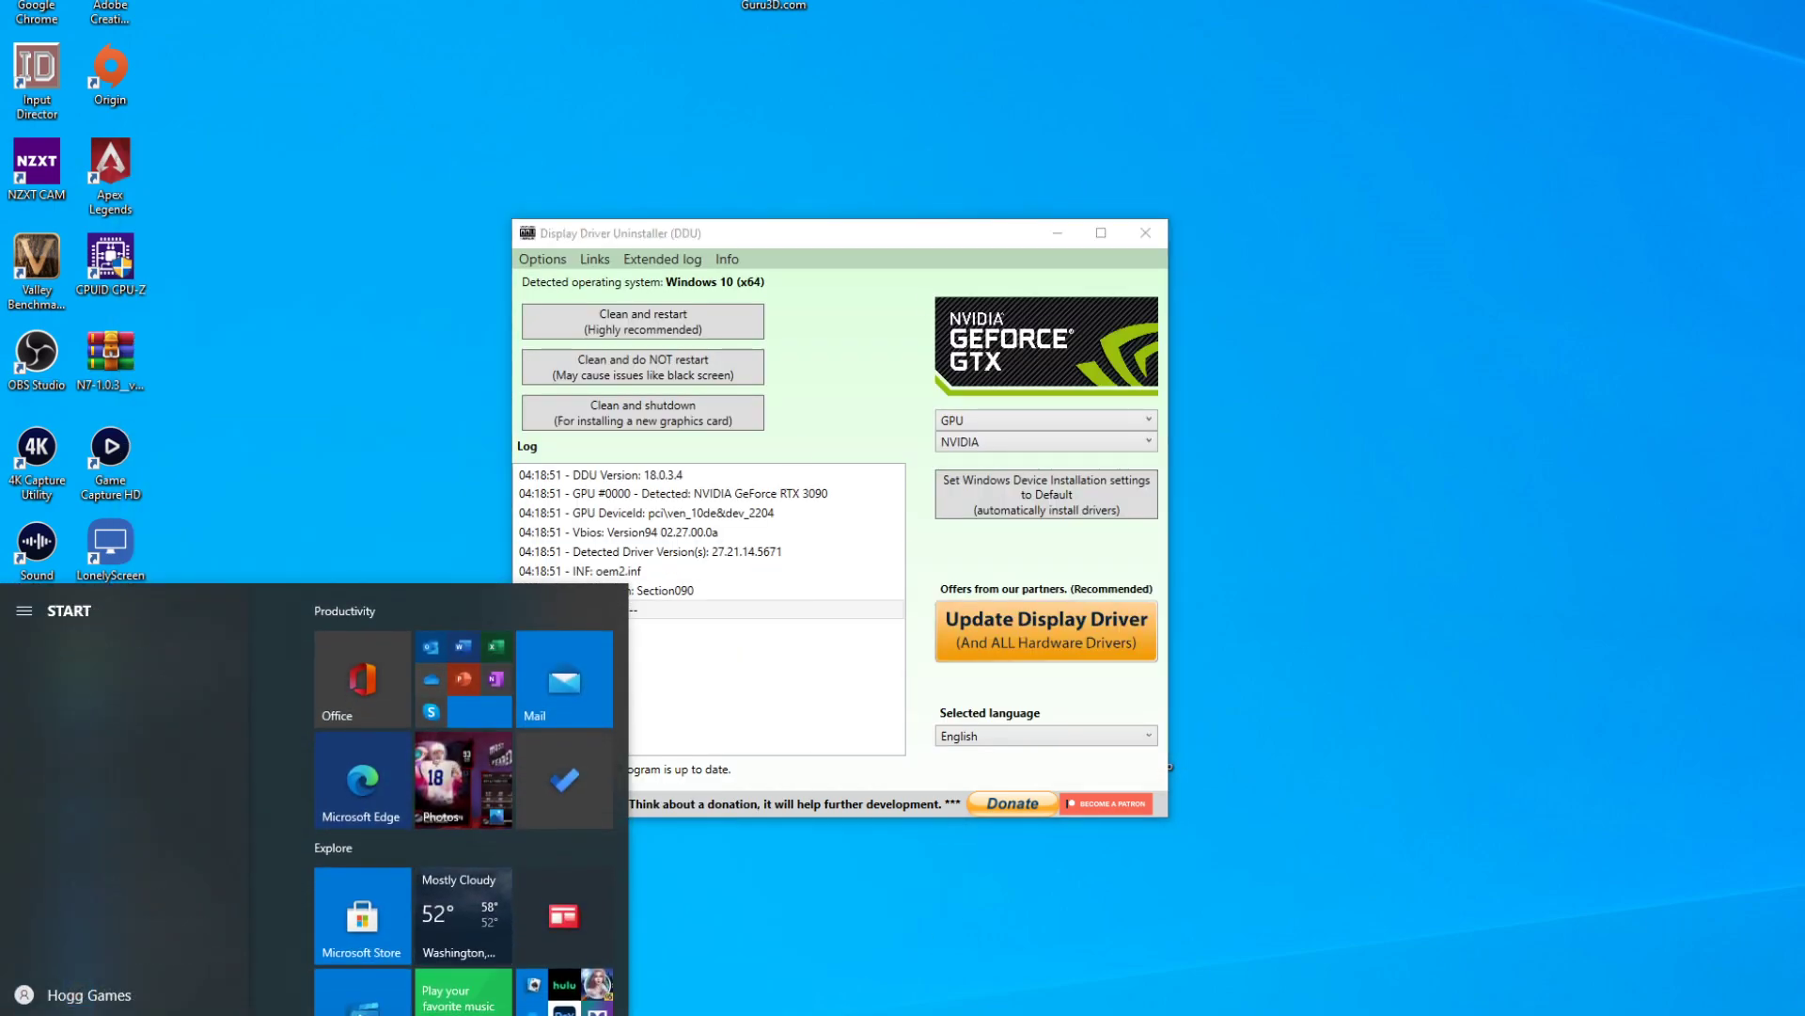
Dismiss the Start menu and close the Display Driver Uninstaller window.
{"action": "left_click", "coordinate": [1146, 235]}
{"action": "left_click", "coordinate": [1146, 234]}
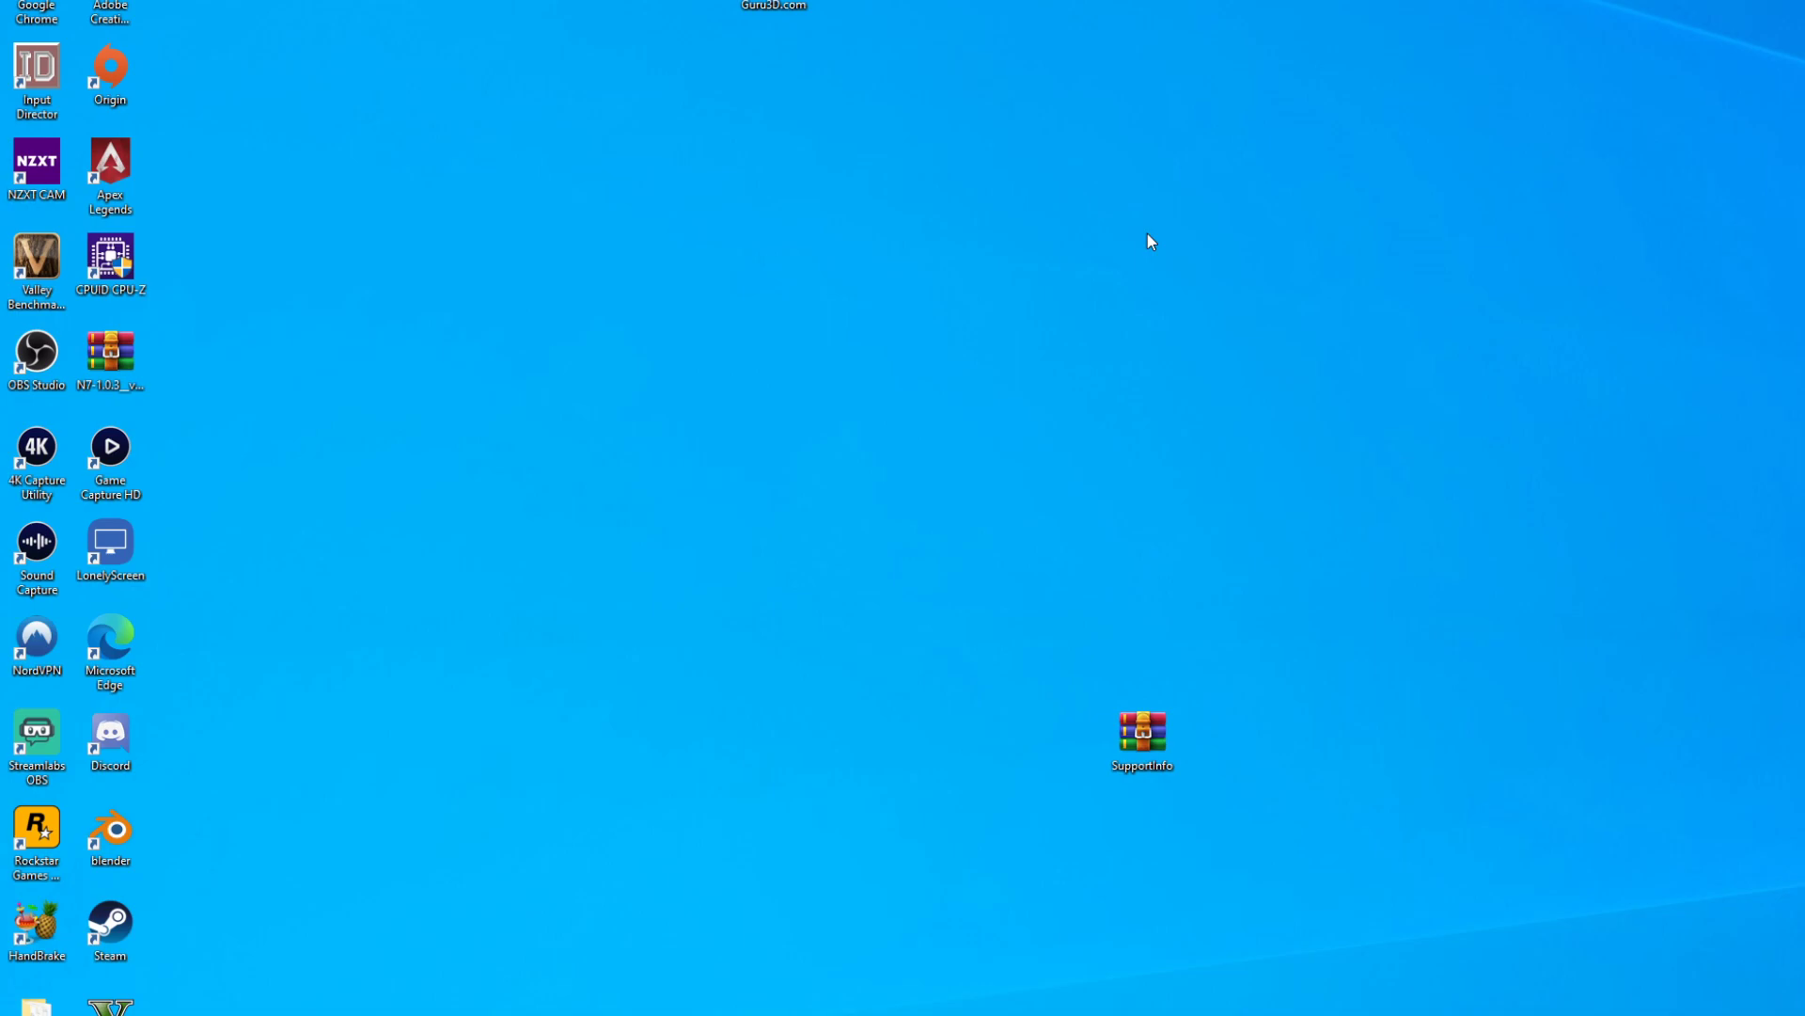
Launch NVIDIA Control Panel from the desktop menu, restore it to a window and center it.
{"action": "right_click", "coordinate": [691, 302]}
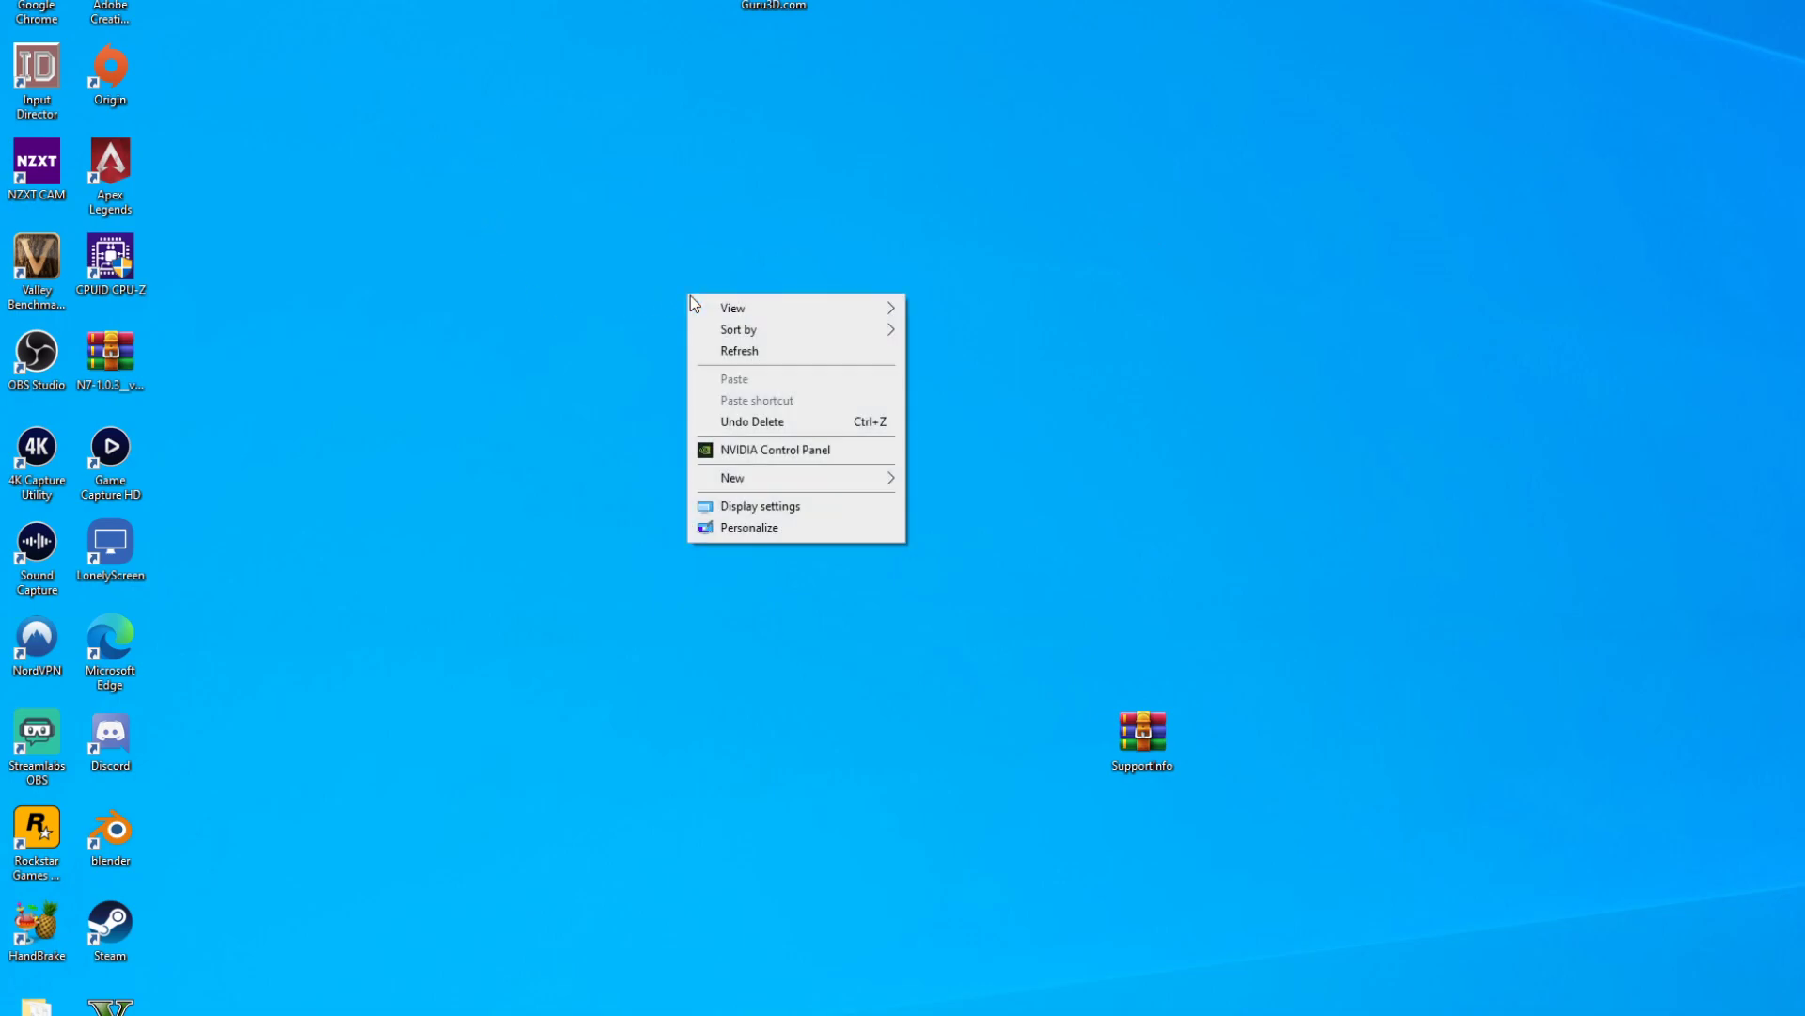
{"action": "left_click", "coordinate": [787, 450]}
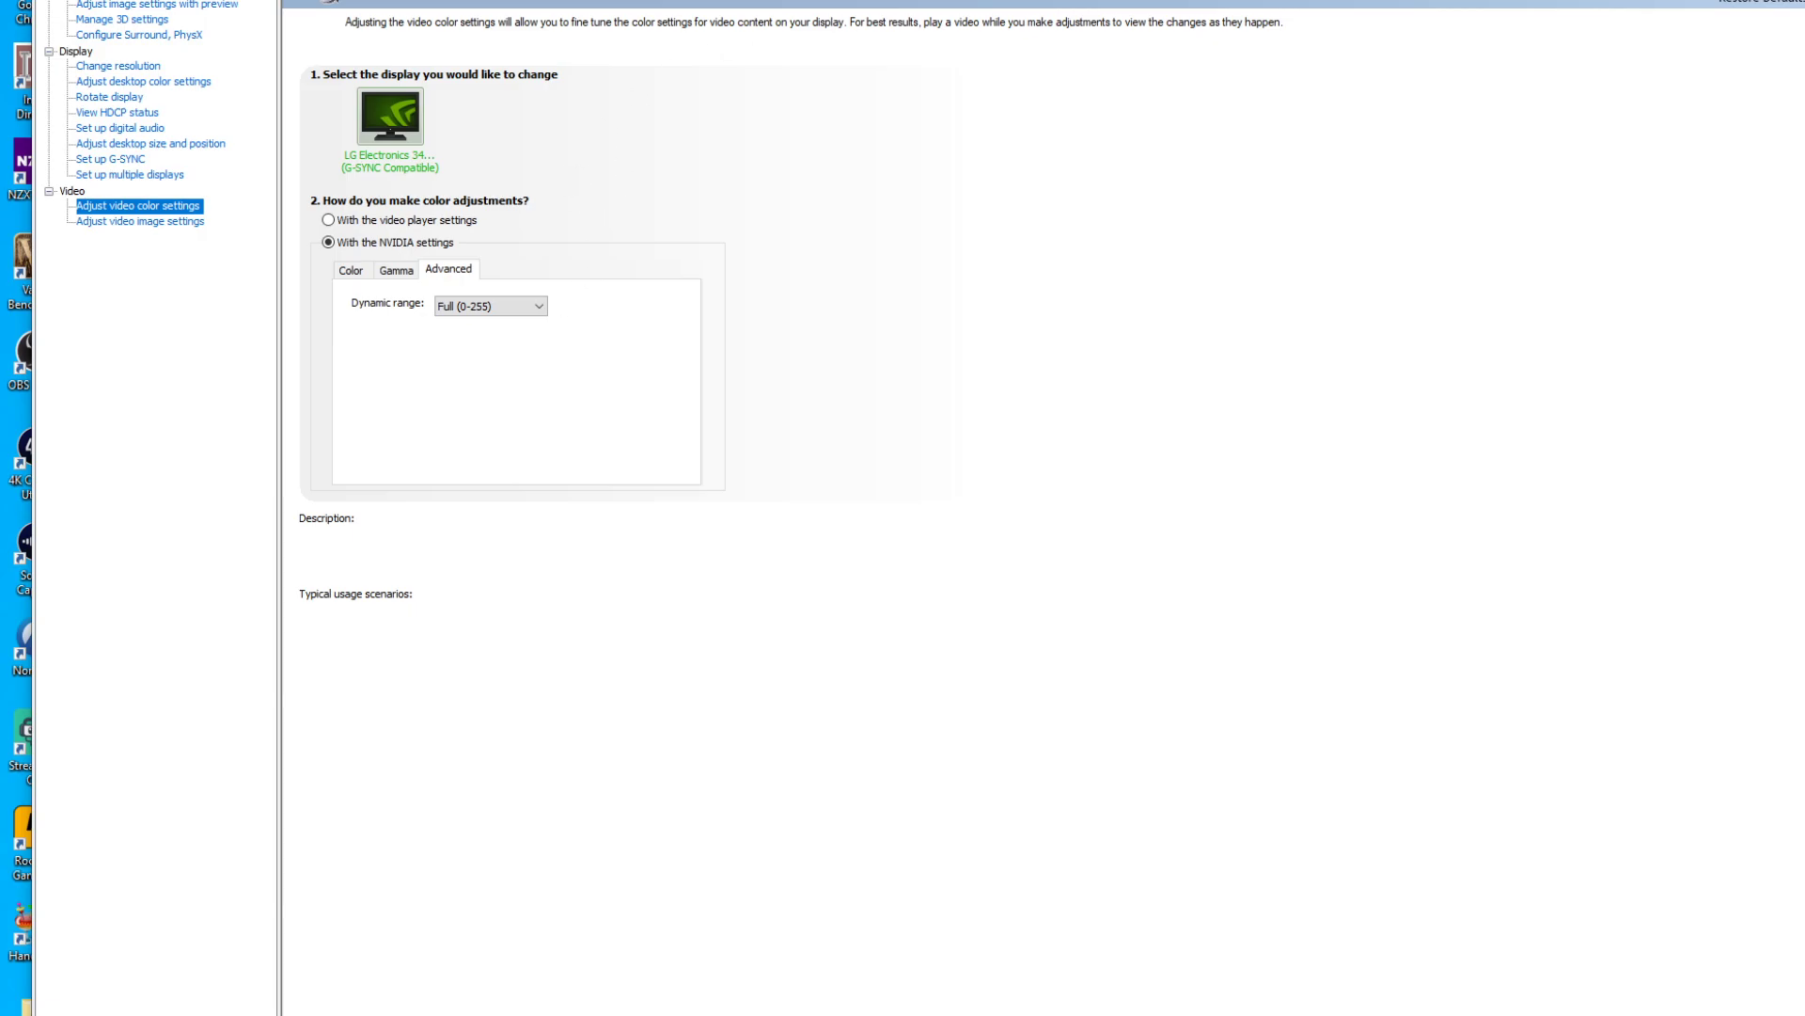
{"action": "key", "text": "super+Down"}
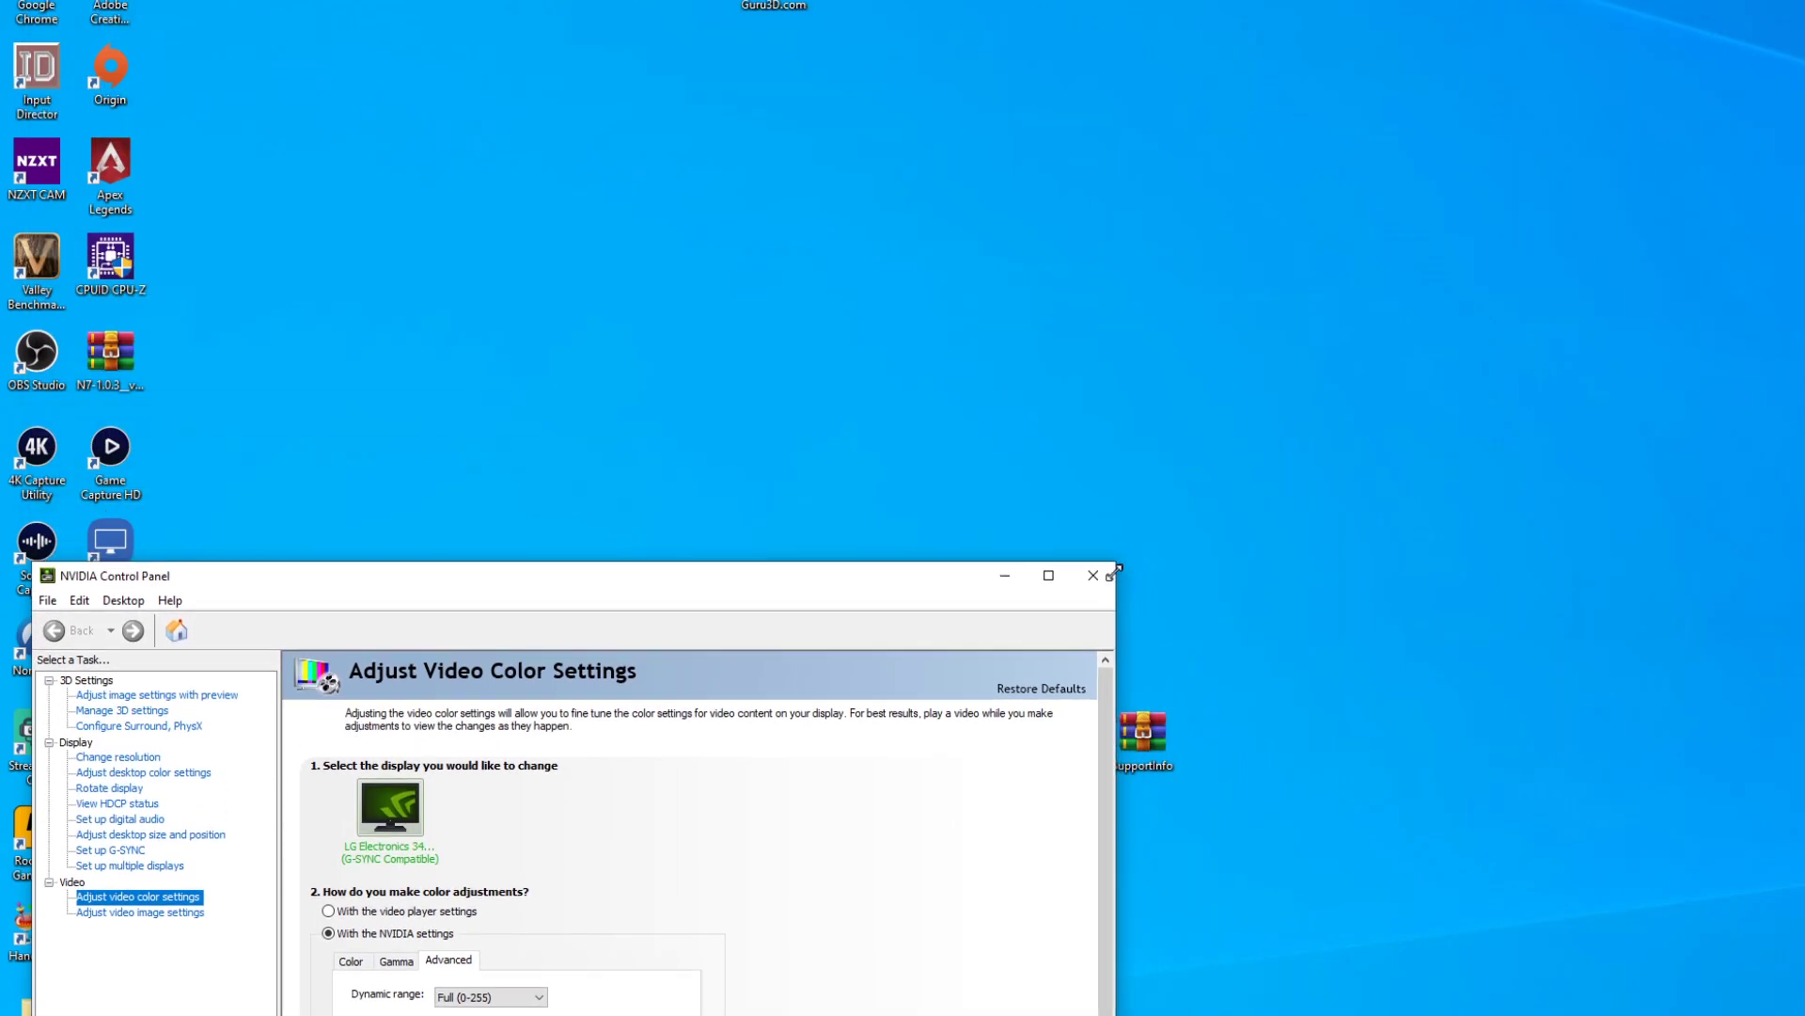
{"action": "left_click_drag", "start_coordinate": [573, 653], "coordinate": [1145, 305]}
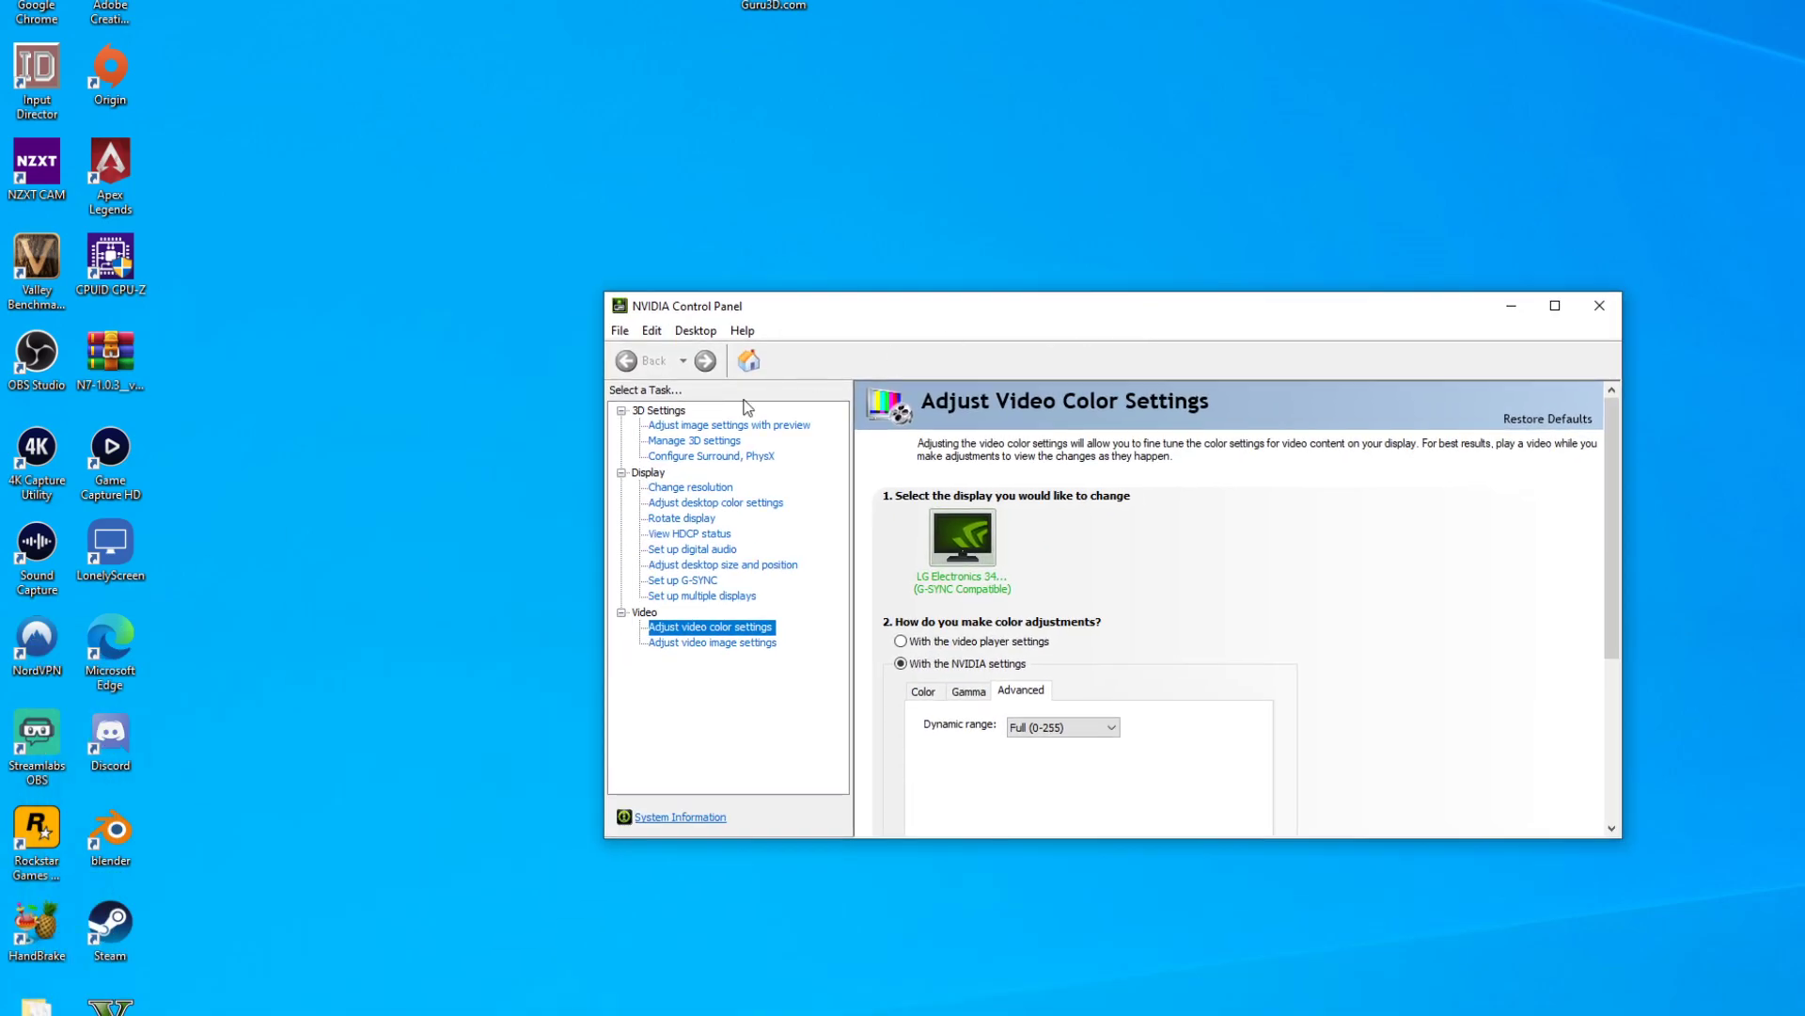
Return to Adjust Video Color Settings after visiting Manage 3D settings, then enlarge and reposition the window.
{"action": "left_click", "coordinate": [701, 441]}
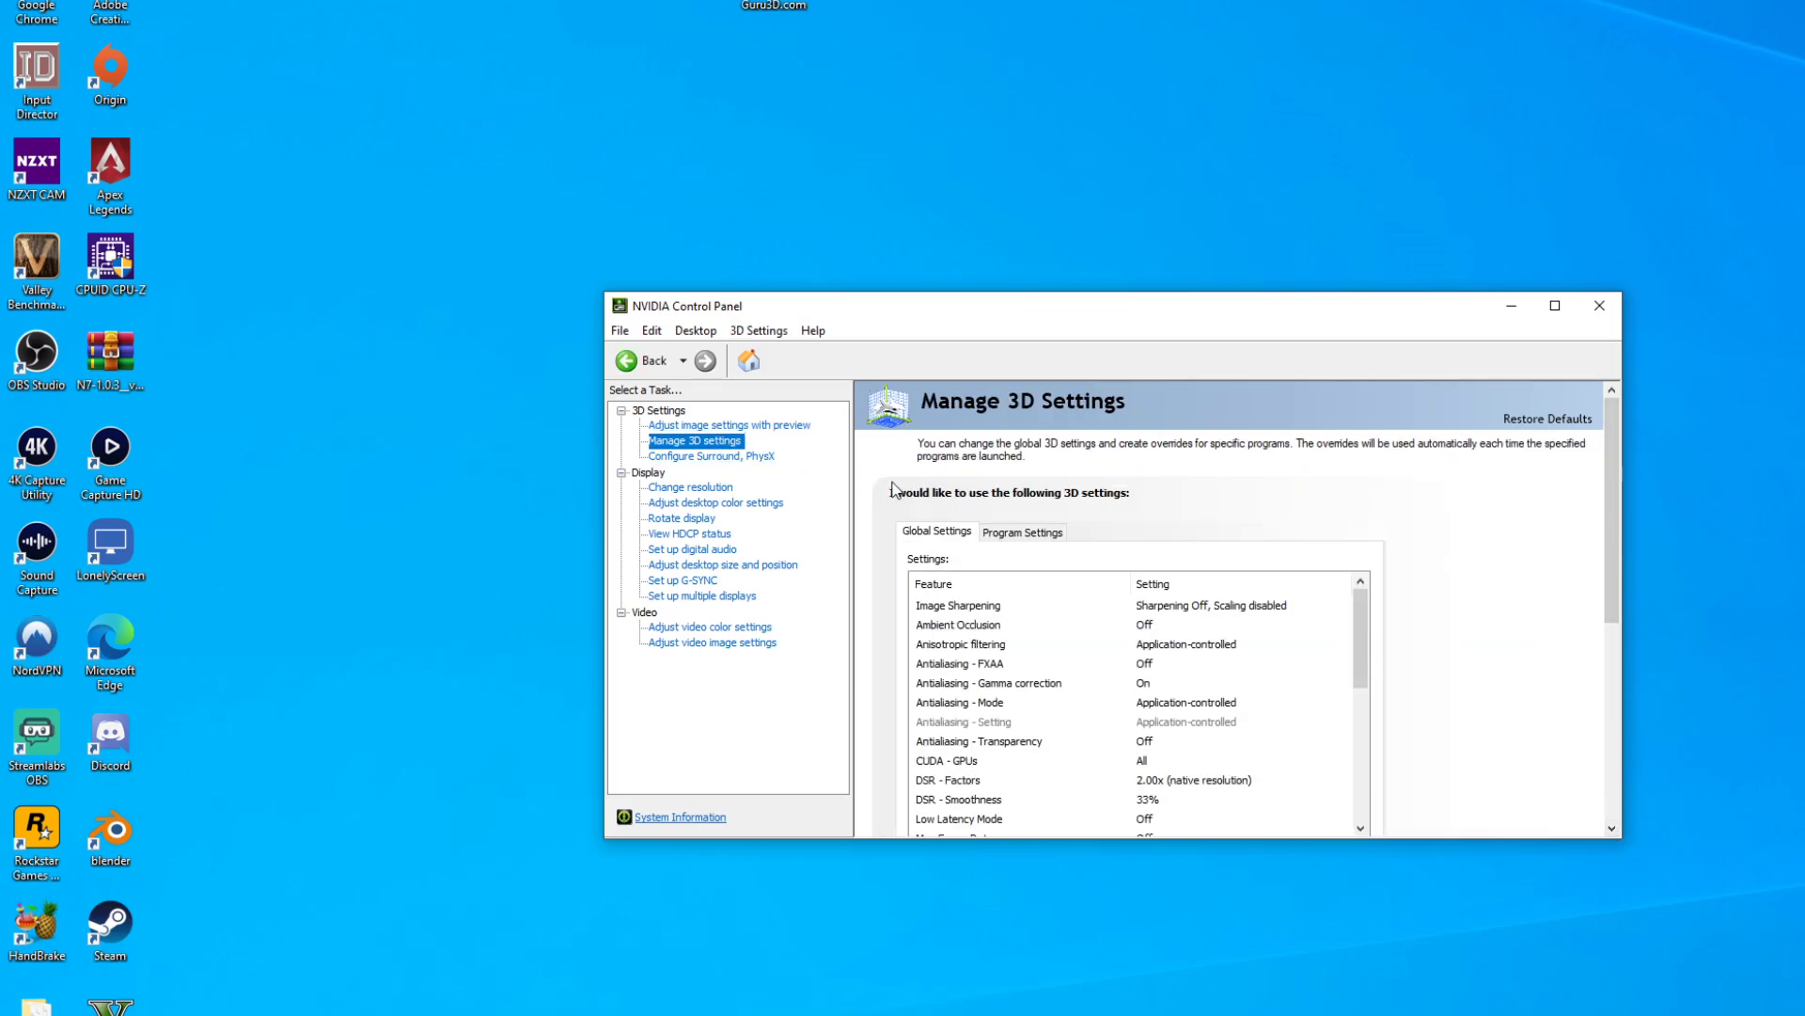
{"action": "left_click", "coordinate": [647, 365]}
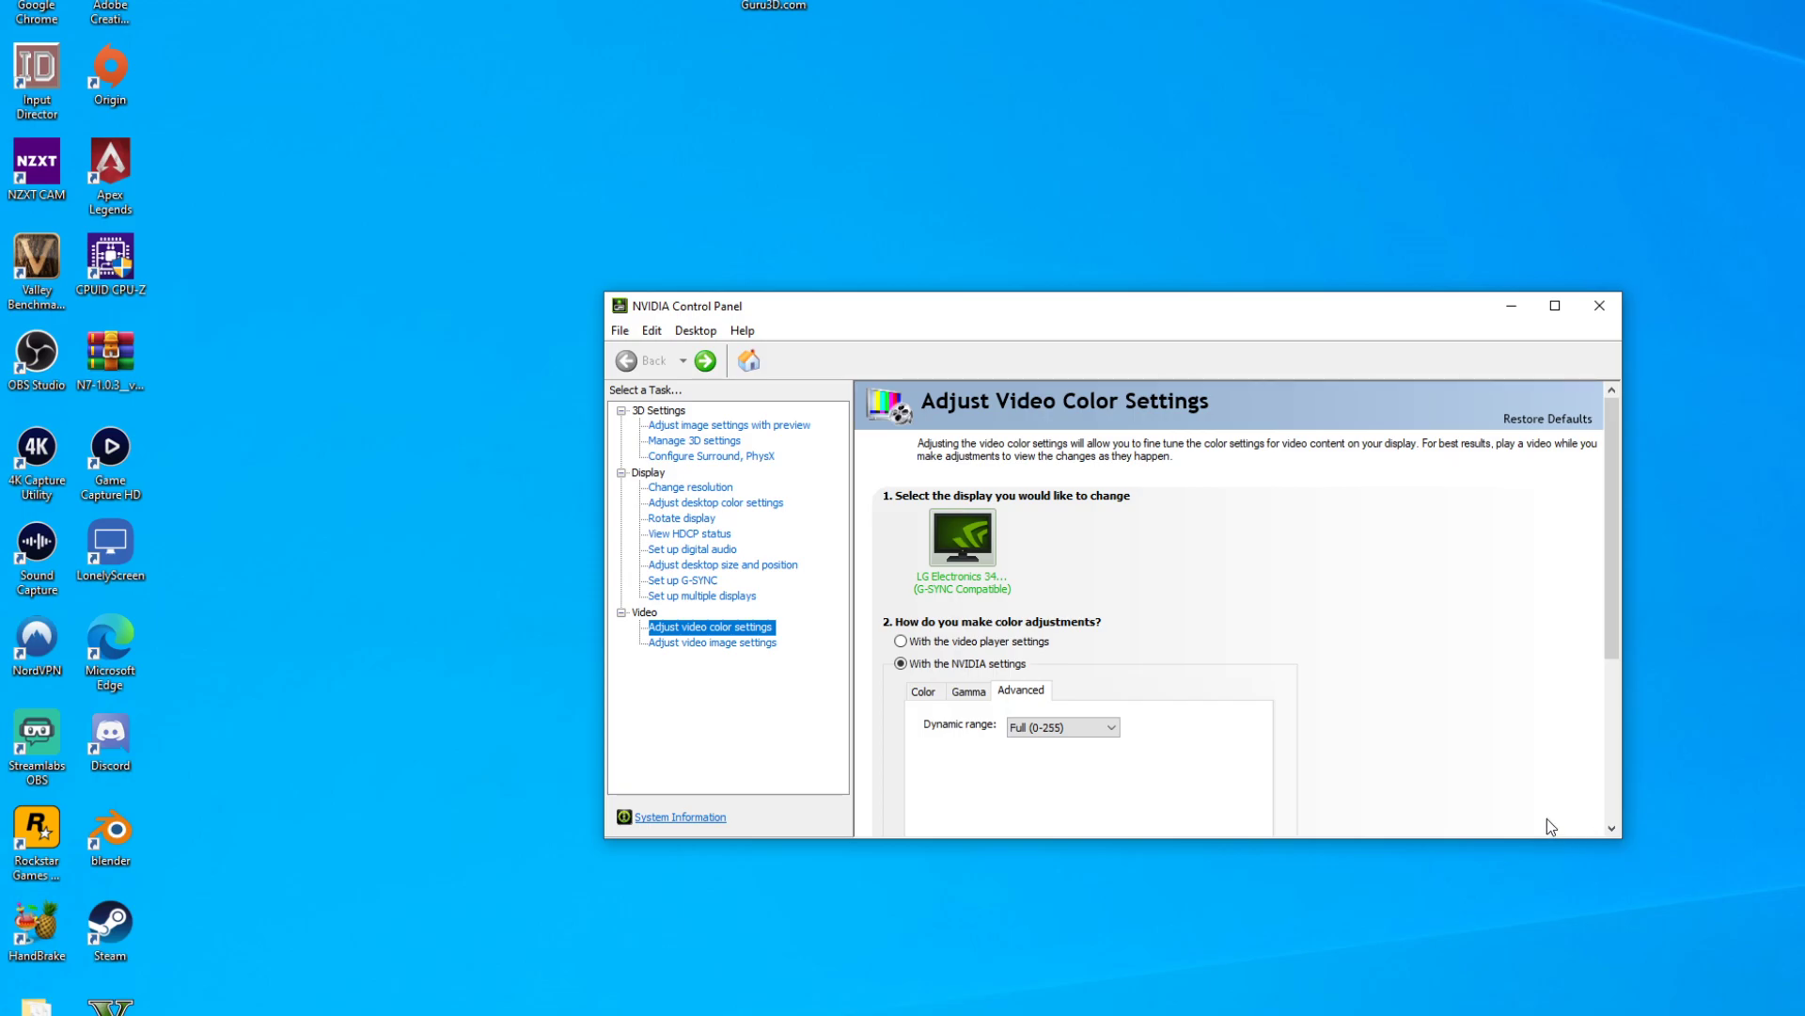
{"action": "left_click_drag", "start_coordinate": [1620, 840], "coordinate": [1621, 850]}
{"action": "left_click", "coordinate": [1621, 850]}
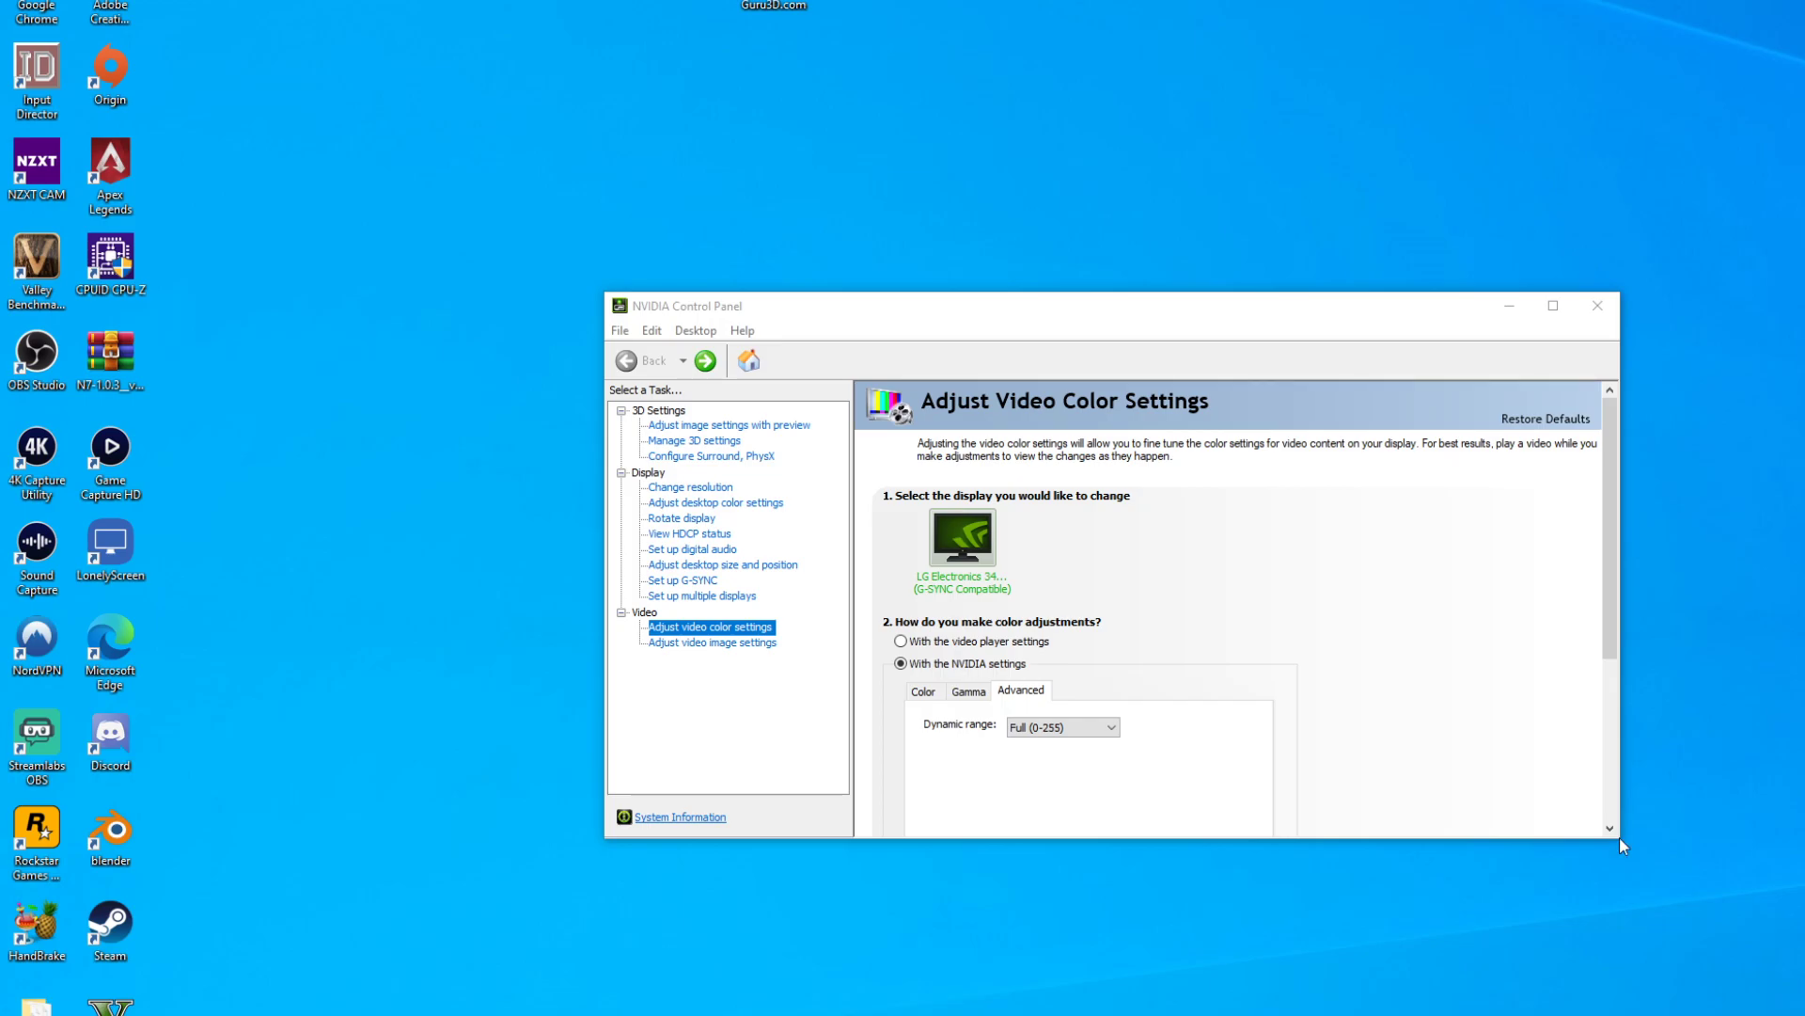
{"action": "left_click_drag", "start_coordinate": [1617, 842], "coordinate": [1657, 1014]}
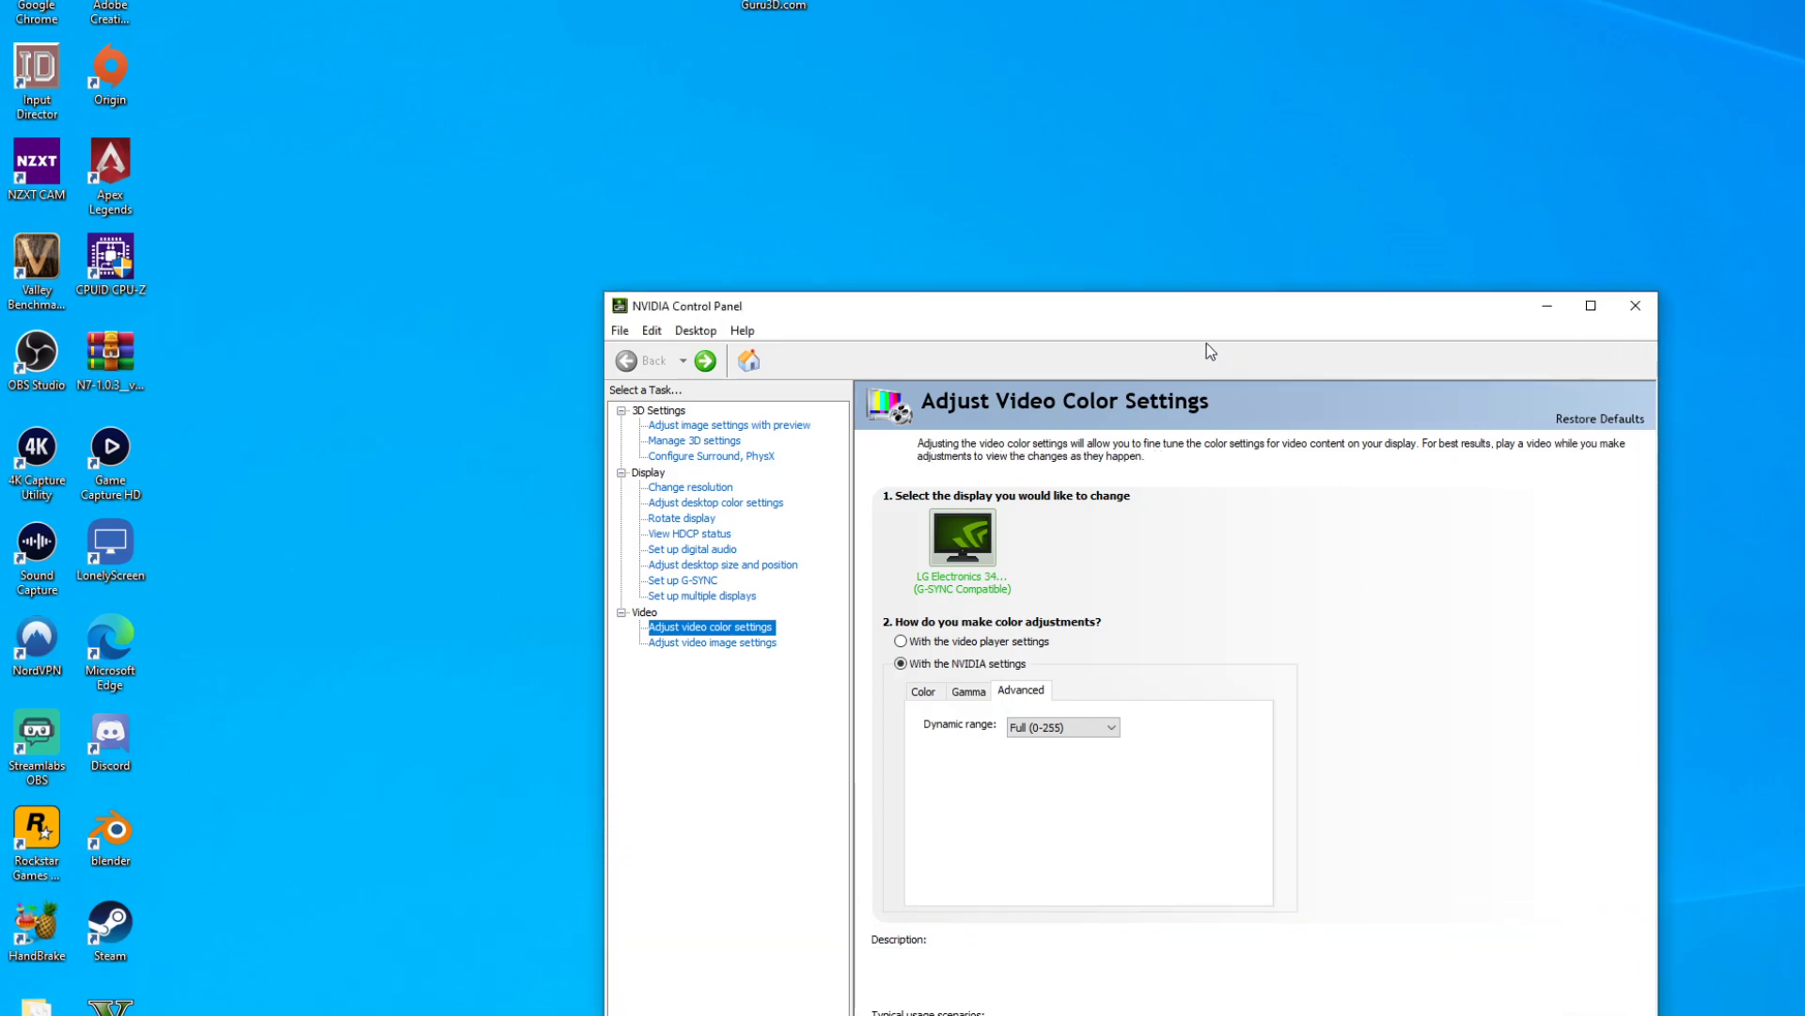
{"action": "left_click_drag", "start_coordinate": [1189, 312], "coordinate": [1014, 168]}
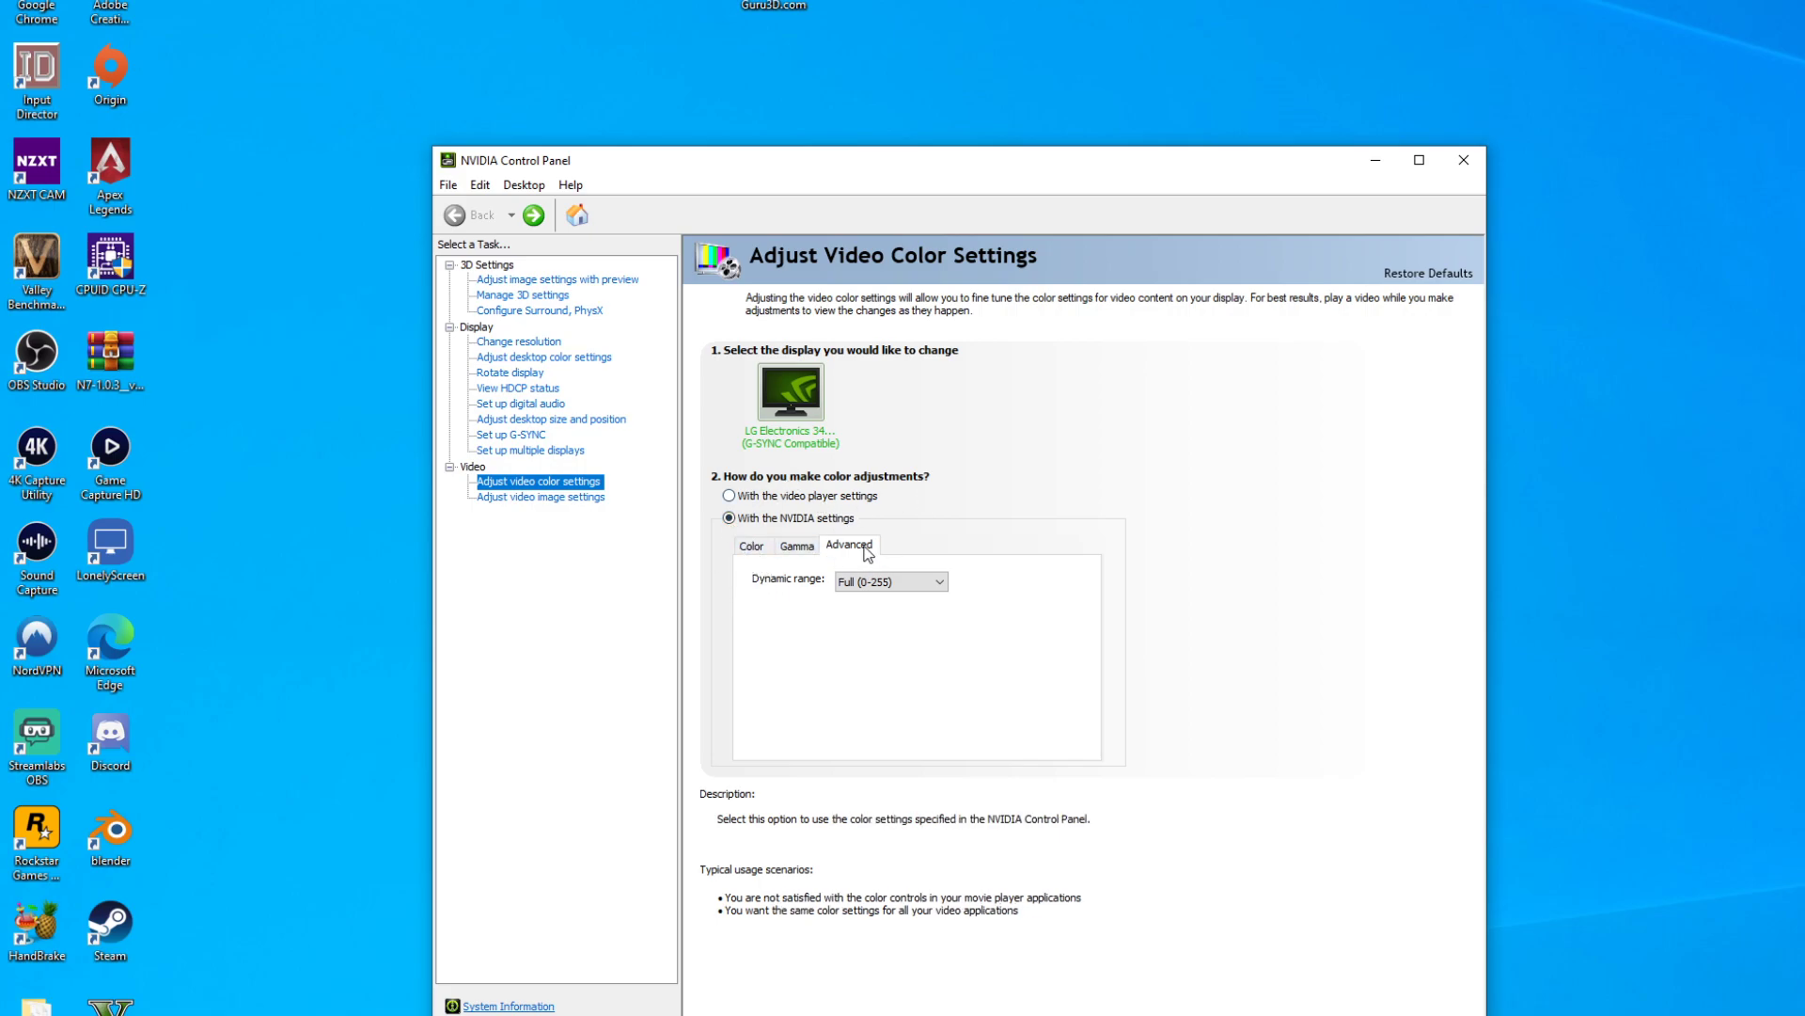
Keep video dynamic range at Full (0-255), then go to Adjust Image Settings with Preview.
{"action": "left_click", "coordinate": [889, 587]}
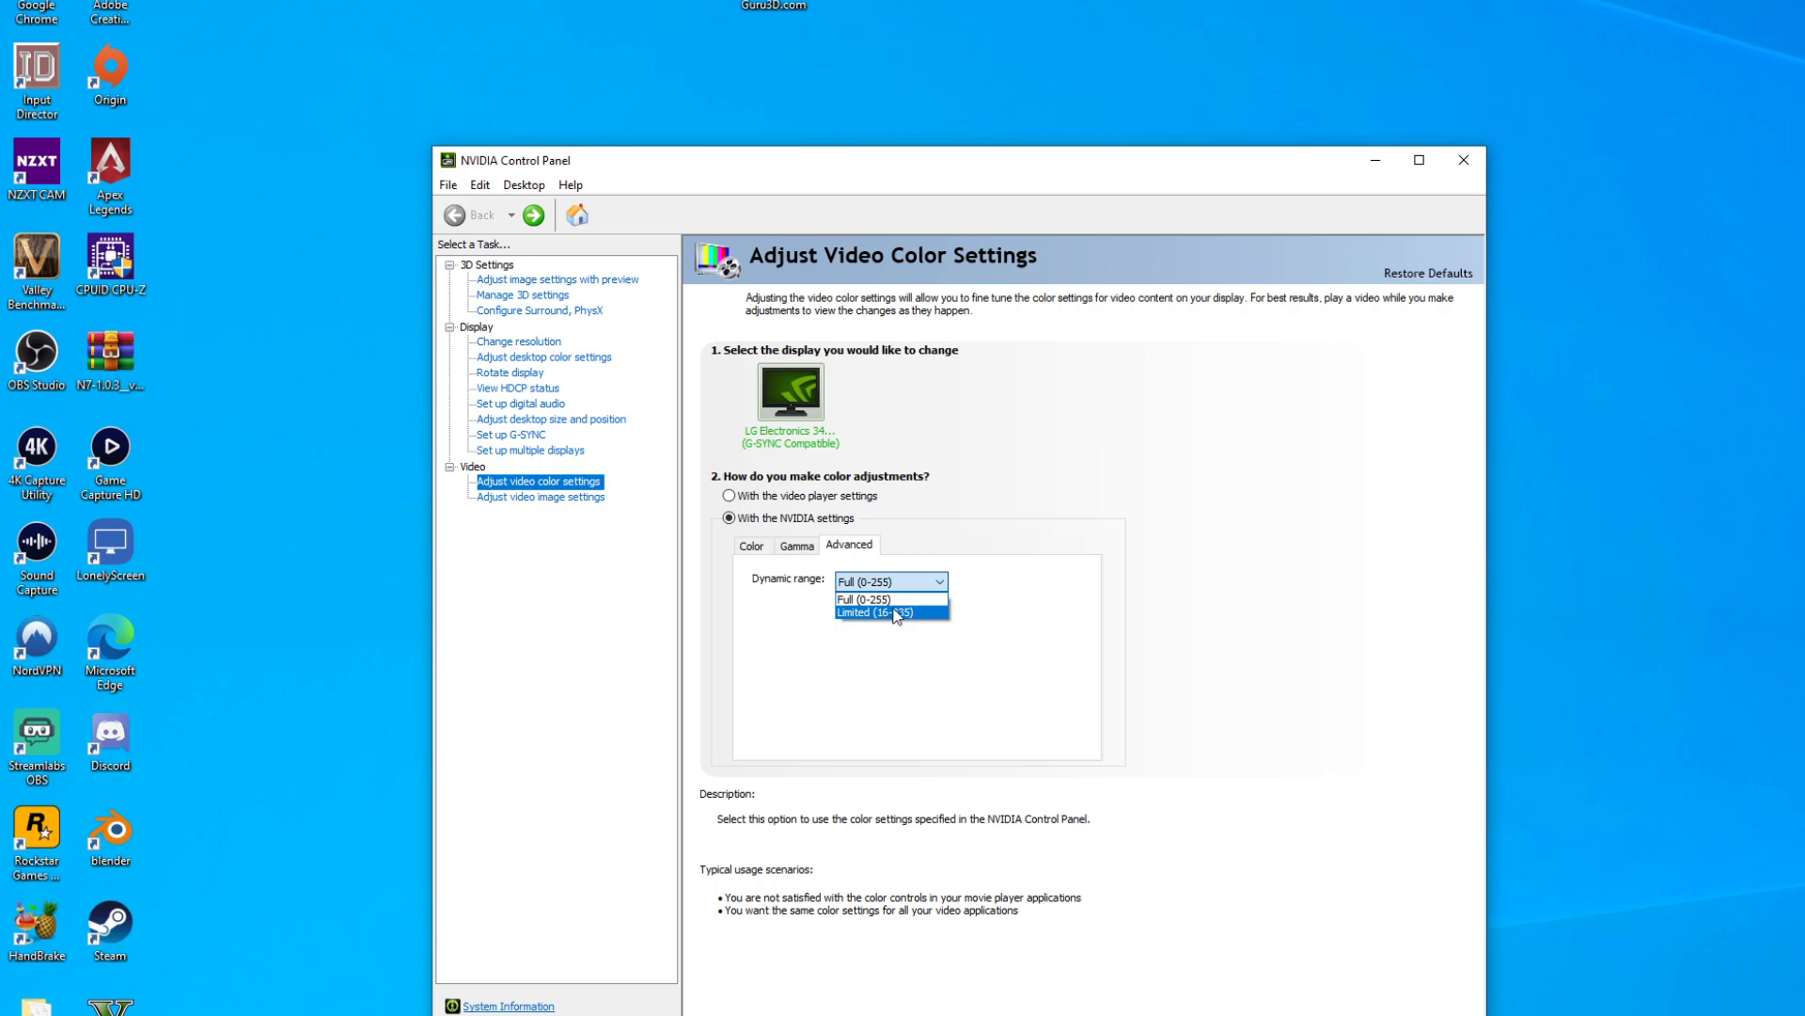
{"action": "left_click", "coordinate": [893, 600]}
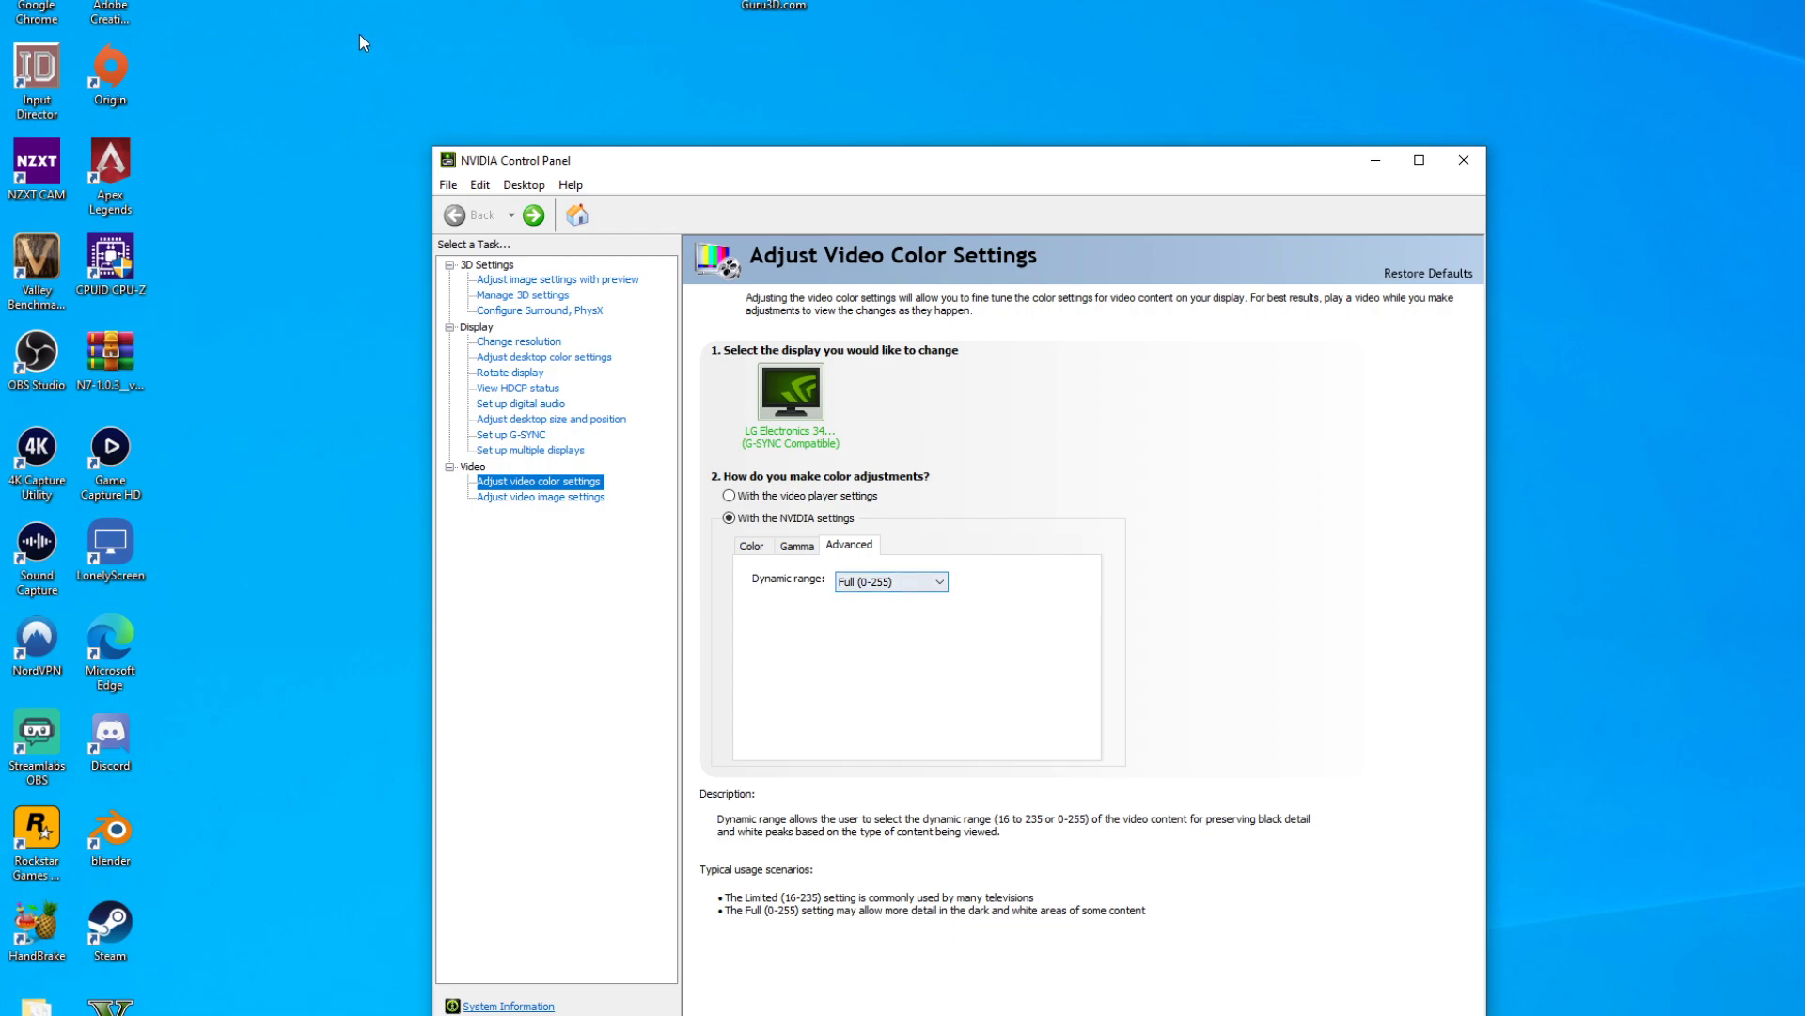
{"action": "left_click", "coordinate": [860, 583]}
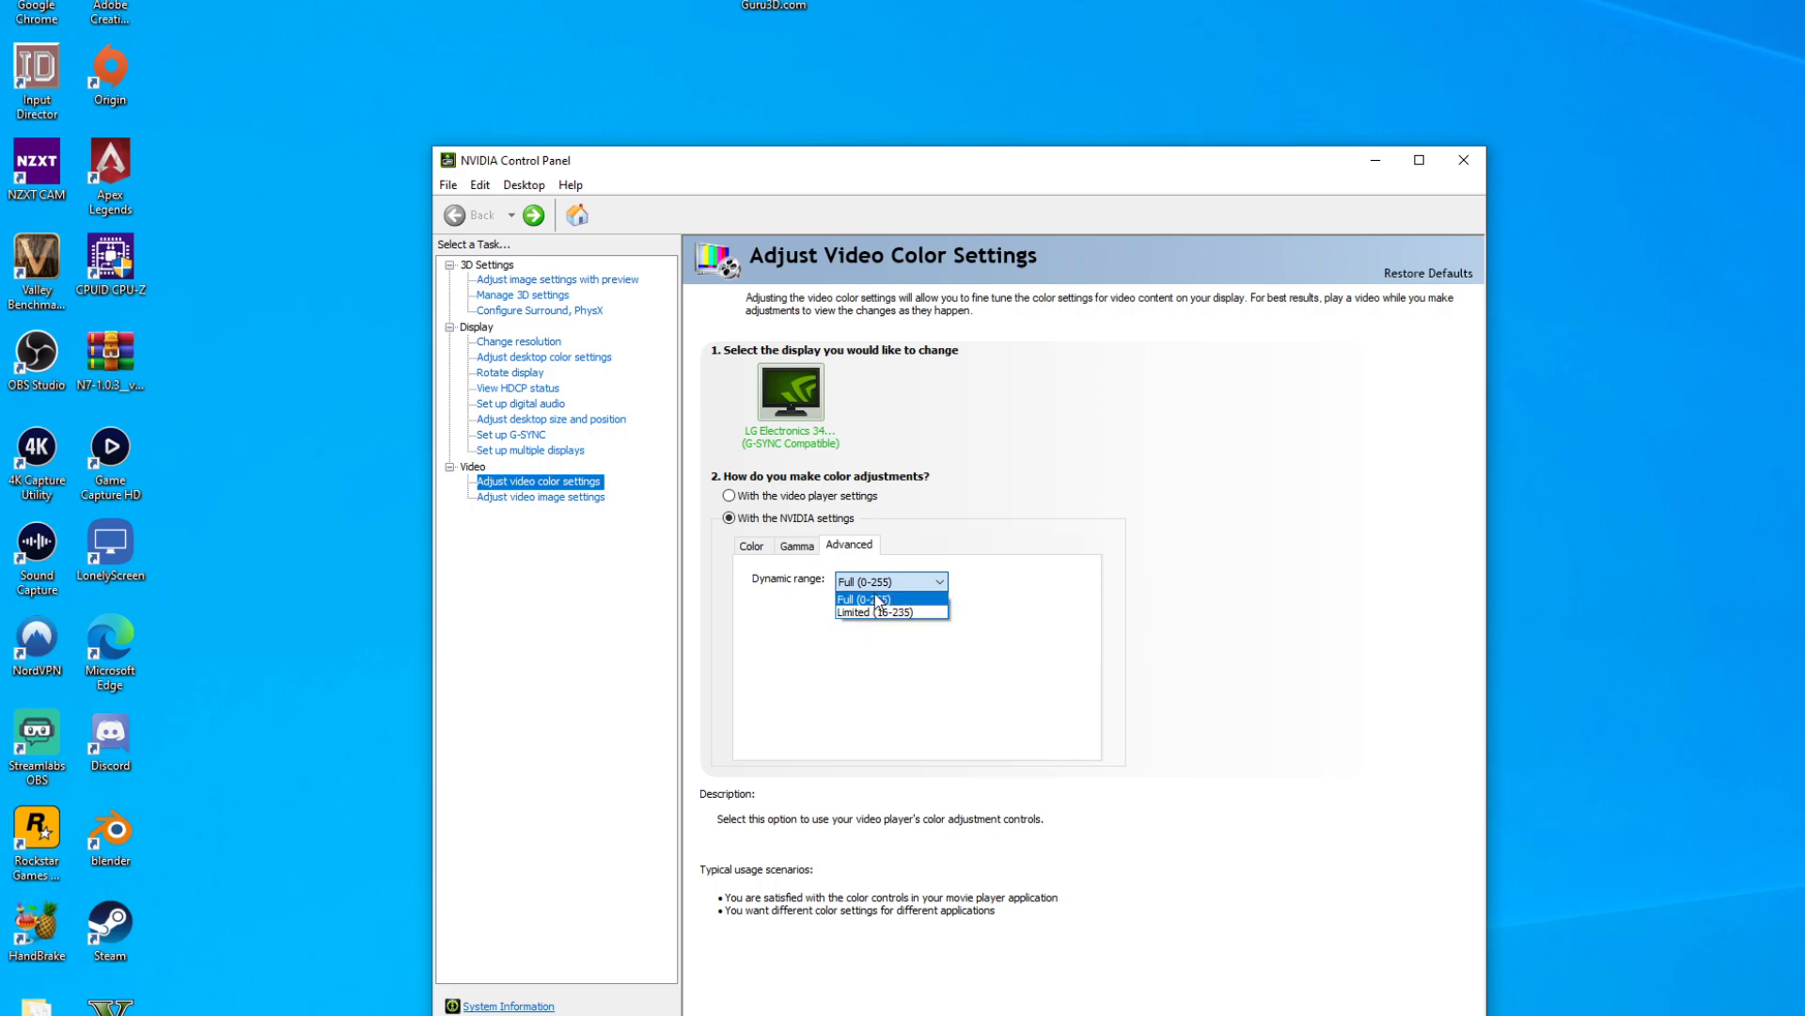
{"action": "left_click", "coordinate": [885, 582]}
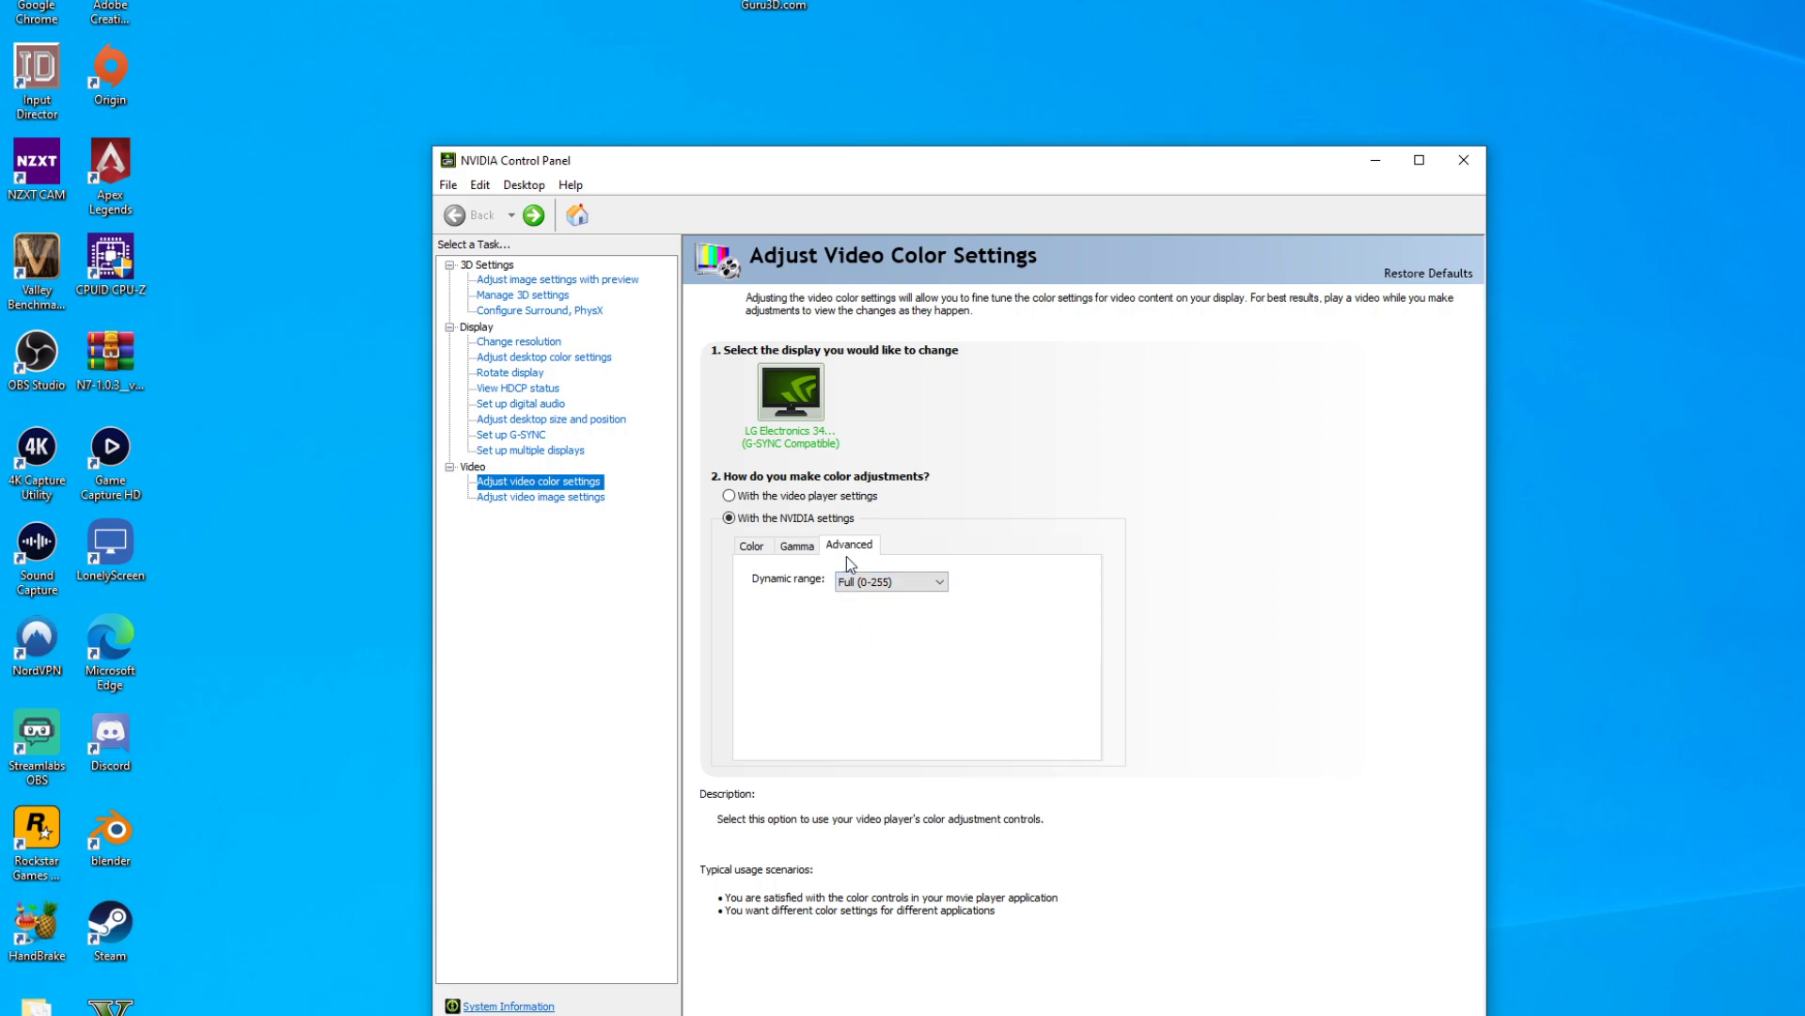
{"action": "left_click", "coordinate": [525, 281]}
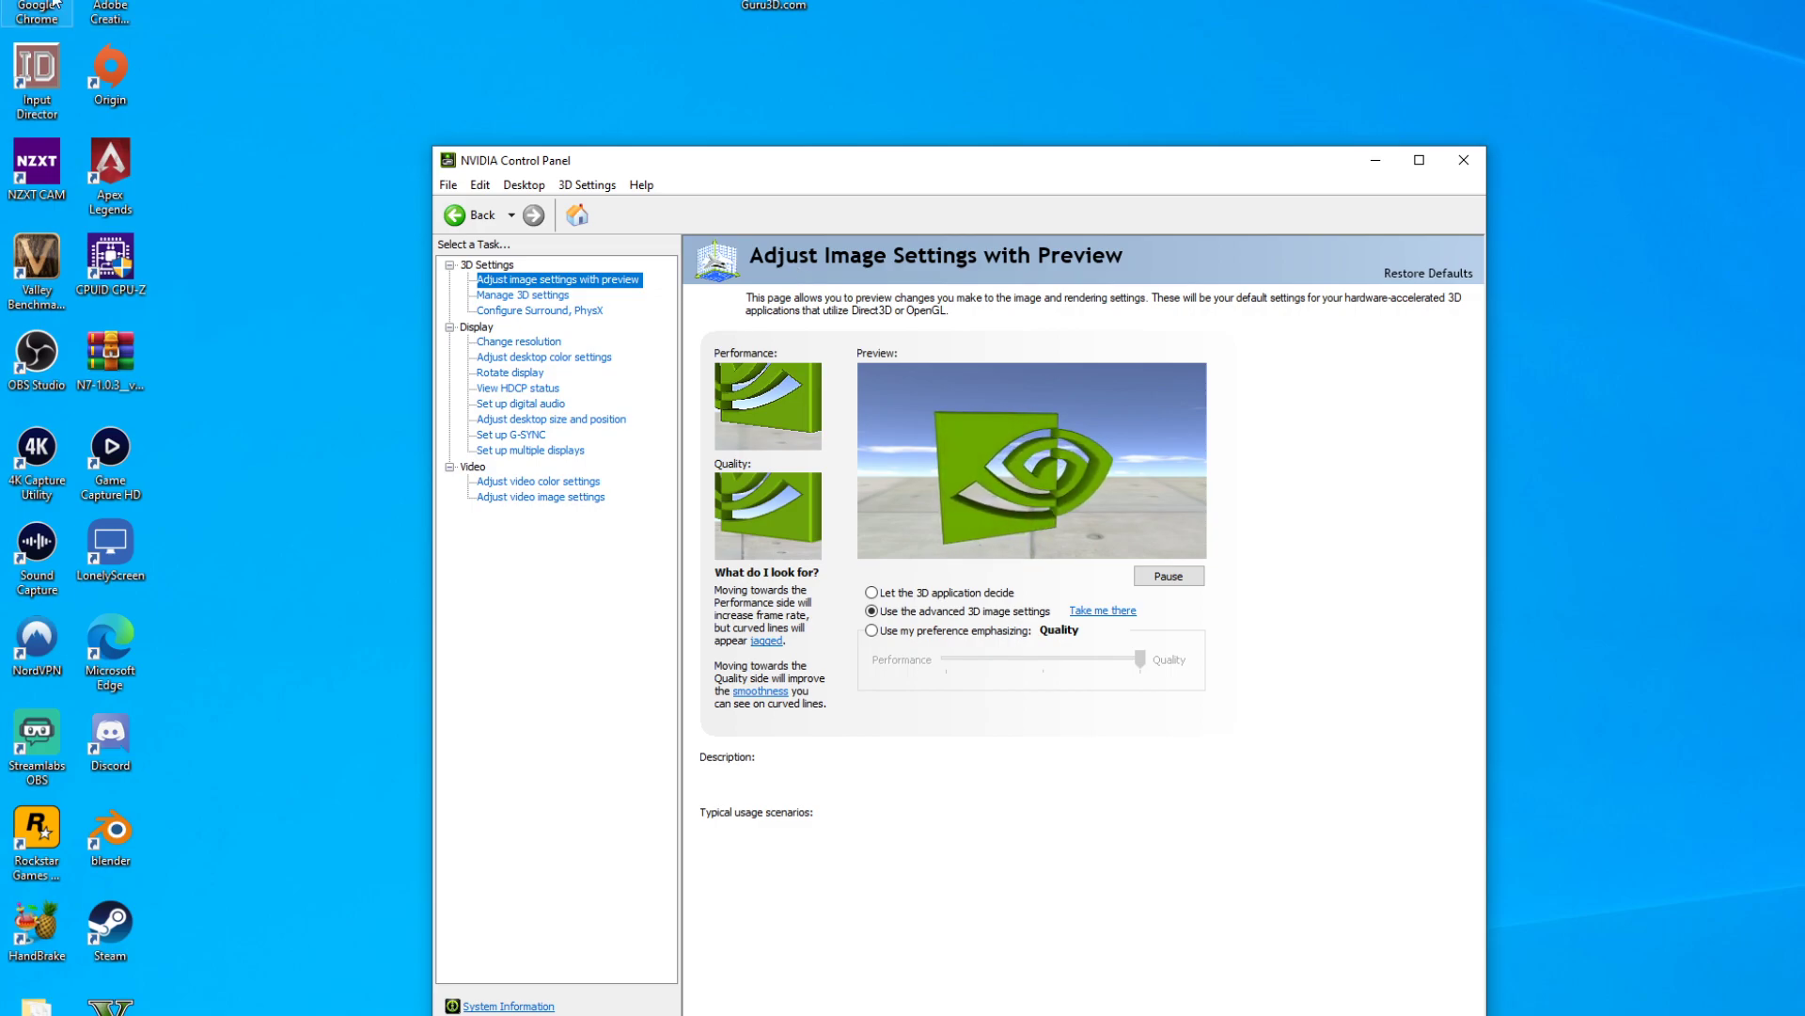
Show the Manage 3D Settings global list and stretch the window toward the screen's top-right.
{"action": "left_click", "coordinate": [527, 295]}
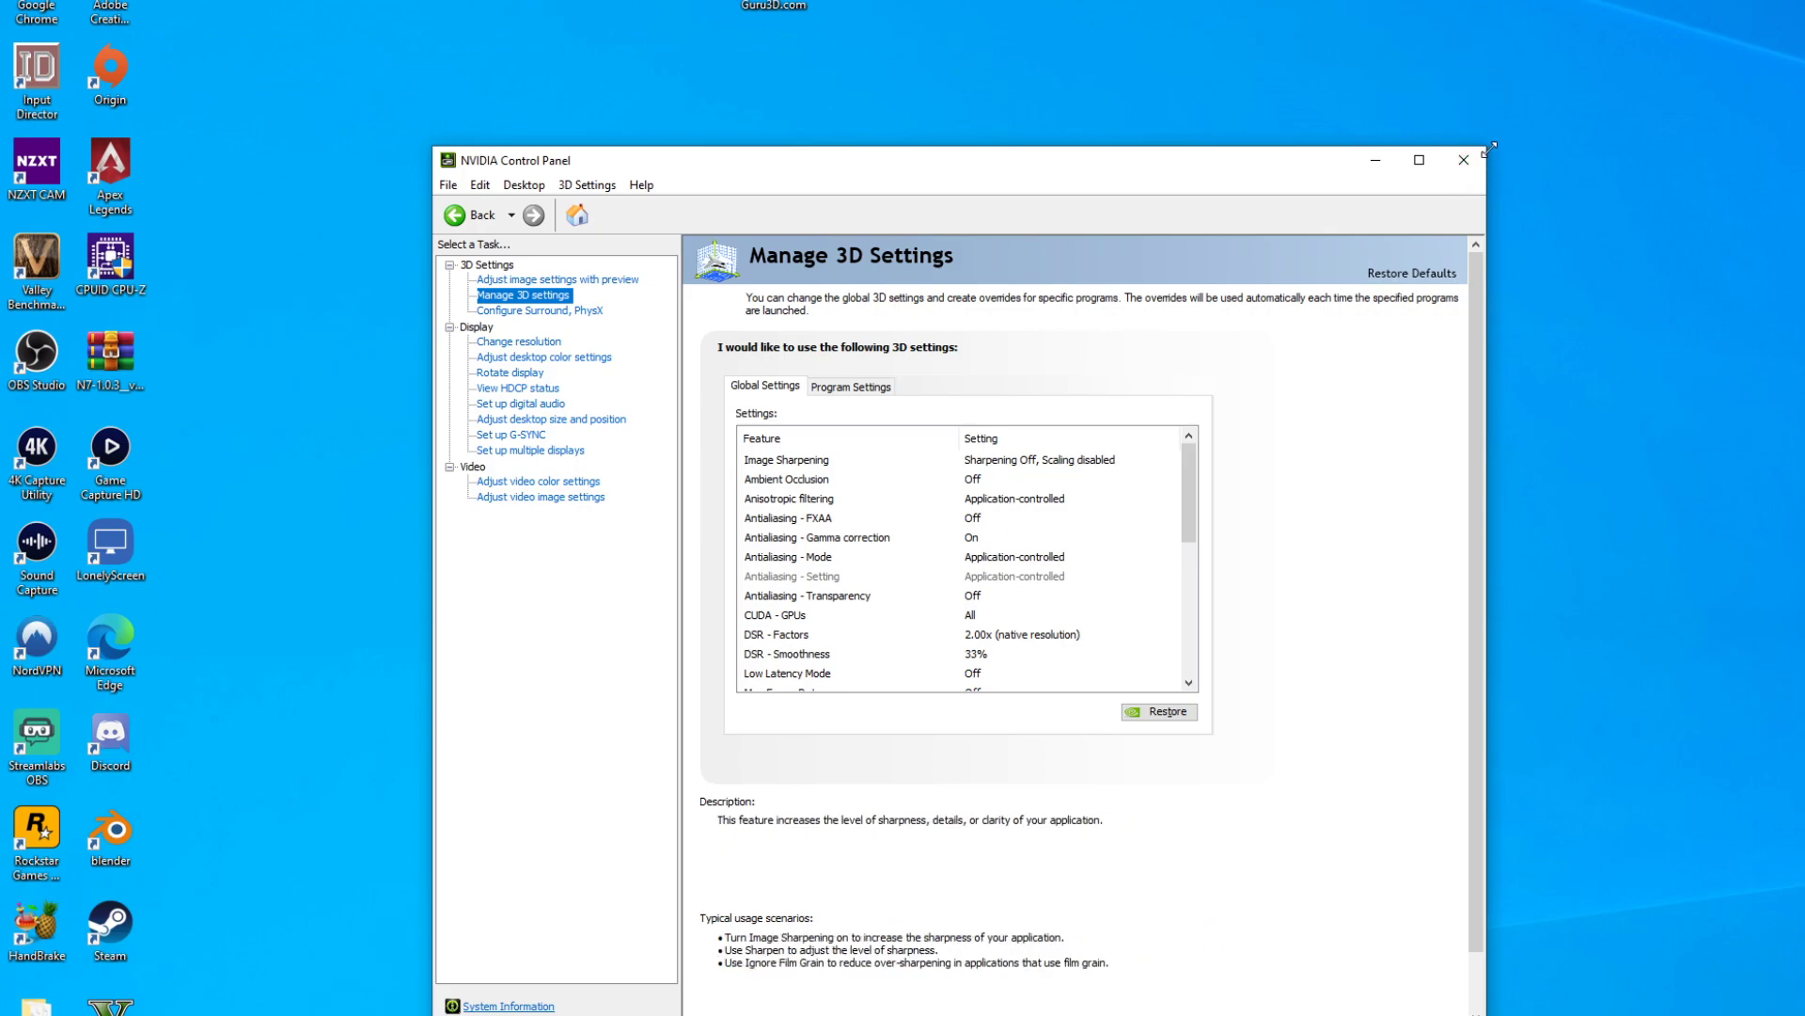
{"action": "left_click_drag", "start_coordinate": [1485, 146], "coordinate": [1780, 8]}
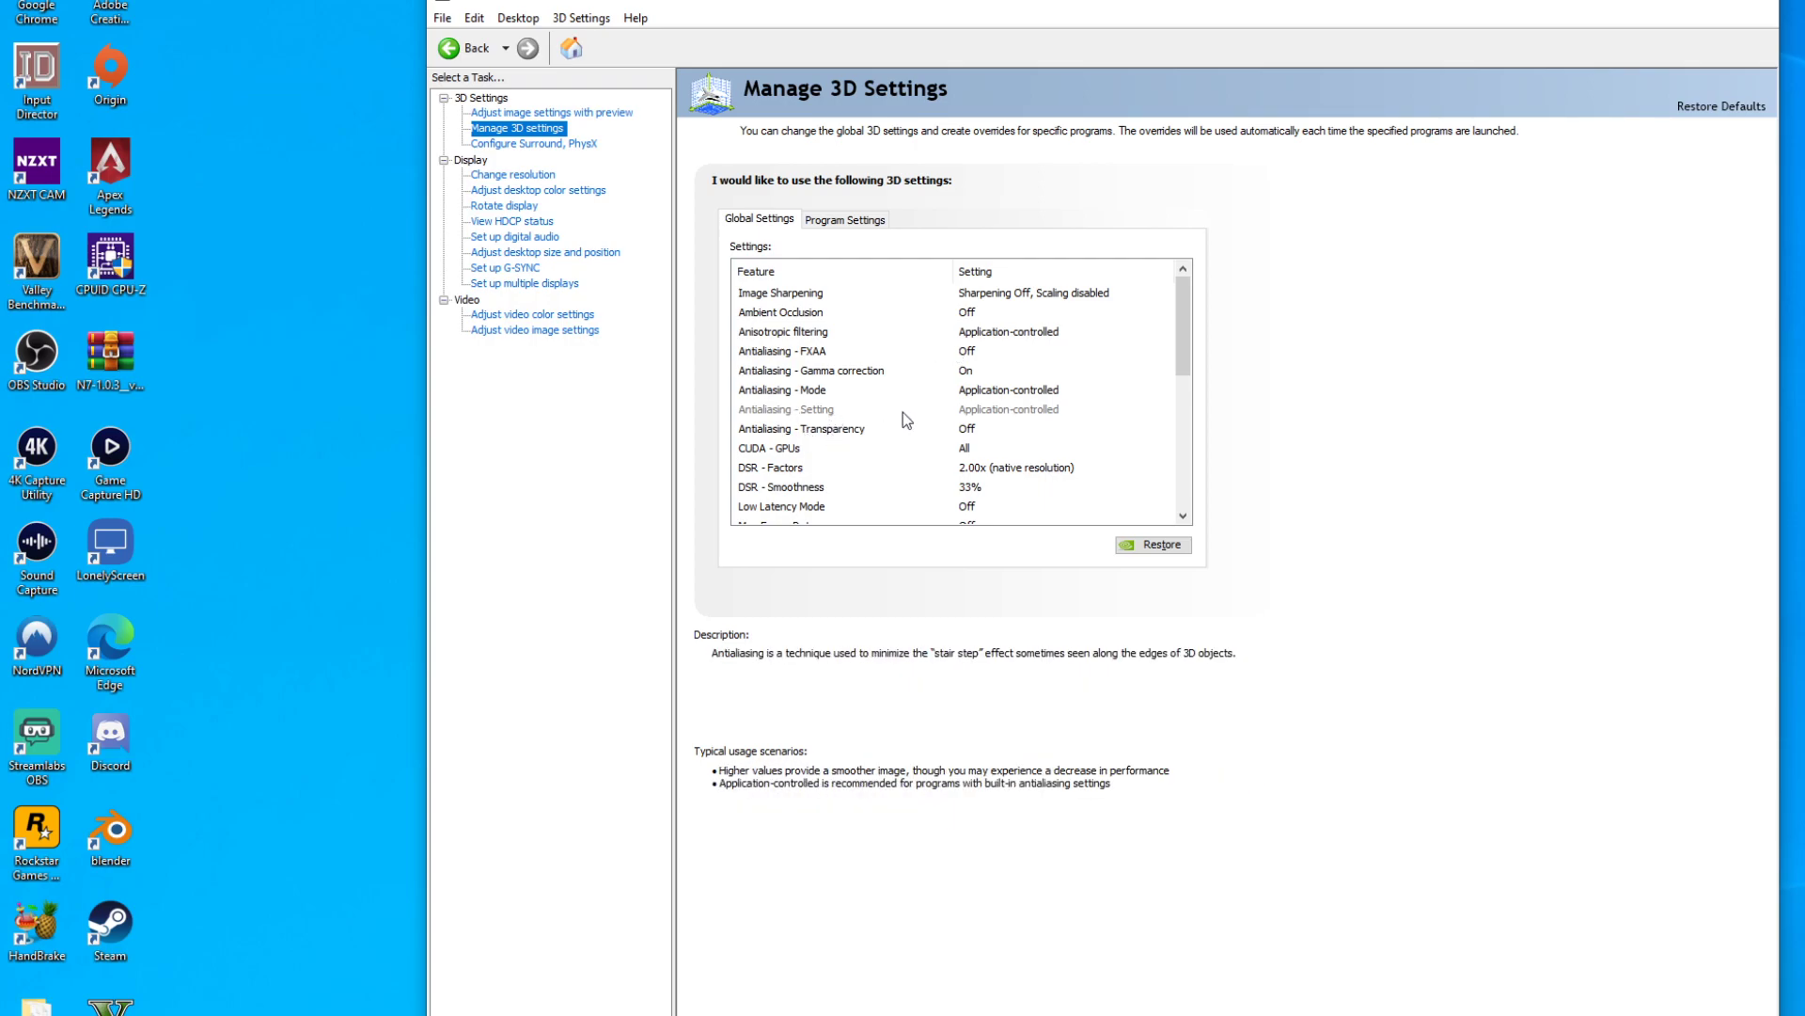
Keep Low Latency Mode at Off and bring up the Max Frame Rate cap options.
{"action": "scroll", "coordinate": [856, 416], "scroll_direction": "down", "scroll_amount": 1}
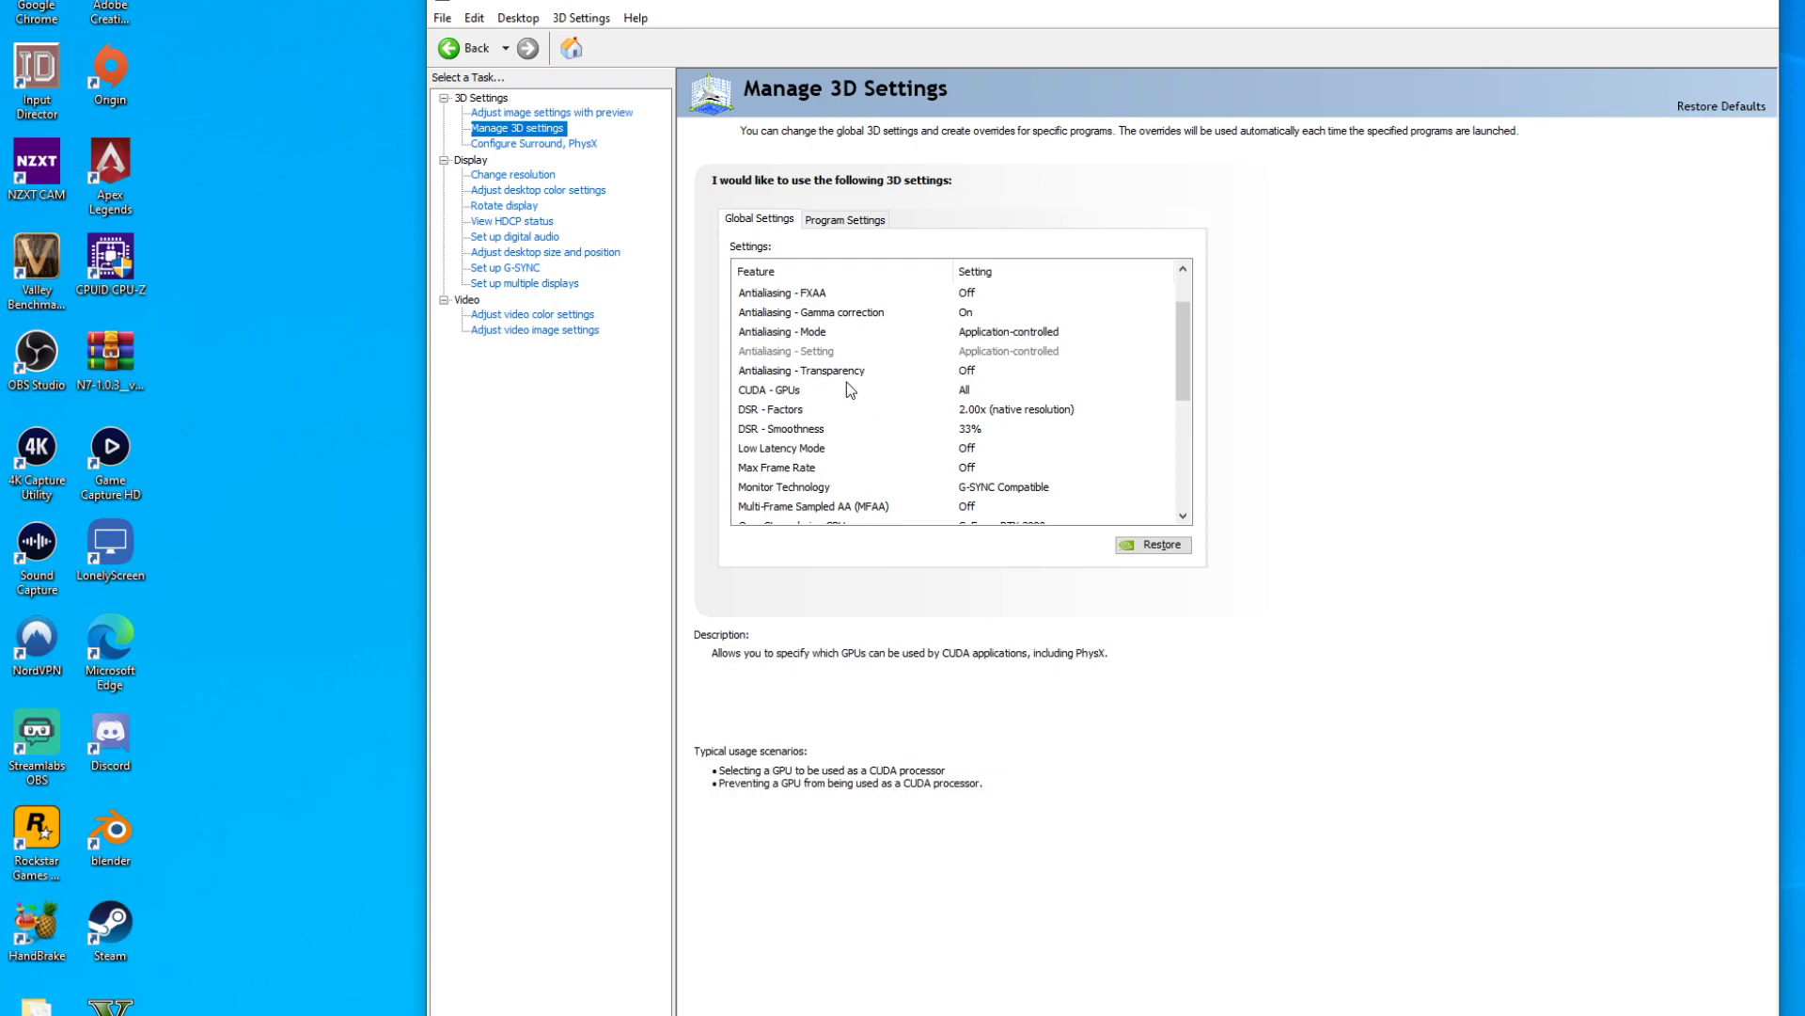
{"action": "scroll", "coordinate": [846, 382], "scroll_direction": "down", "scroll_amount": 1}
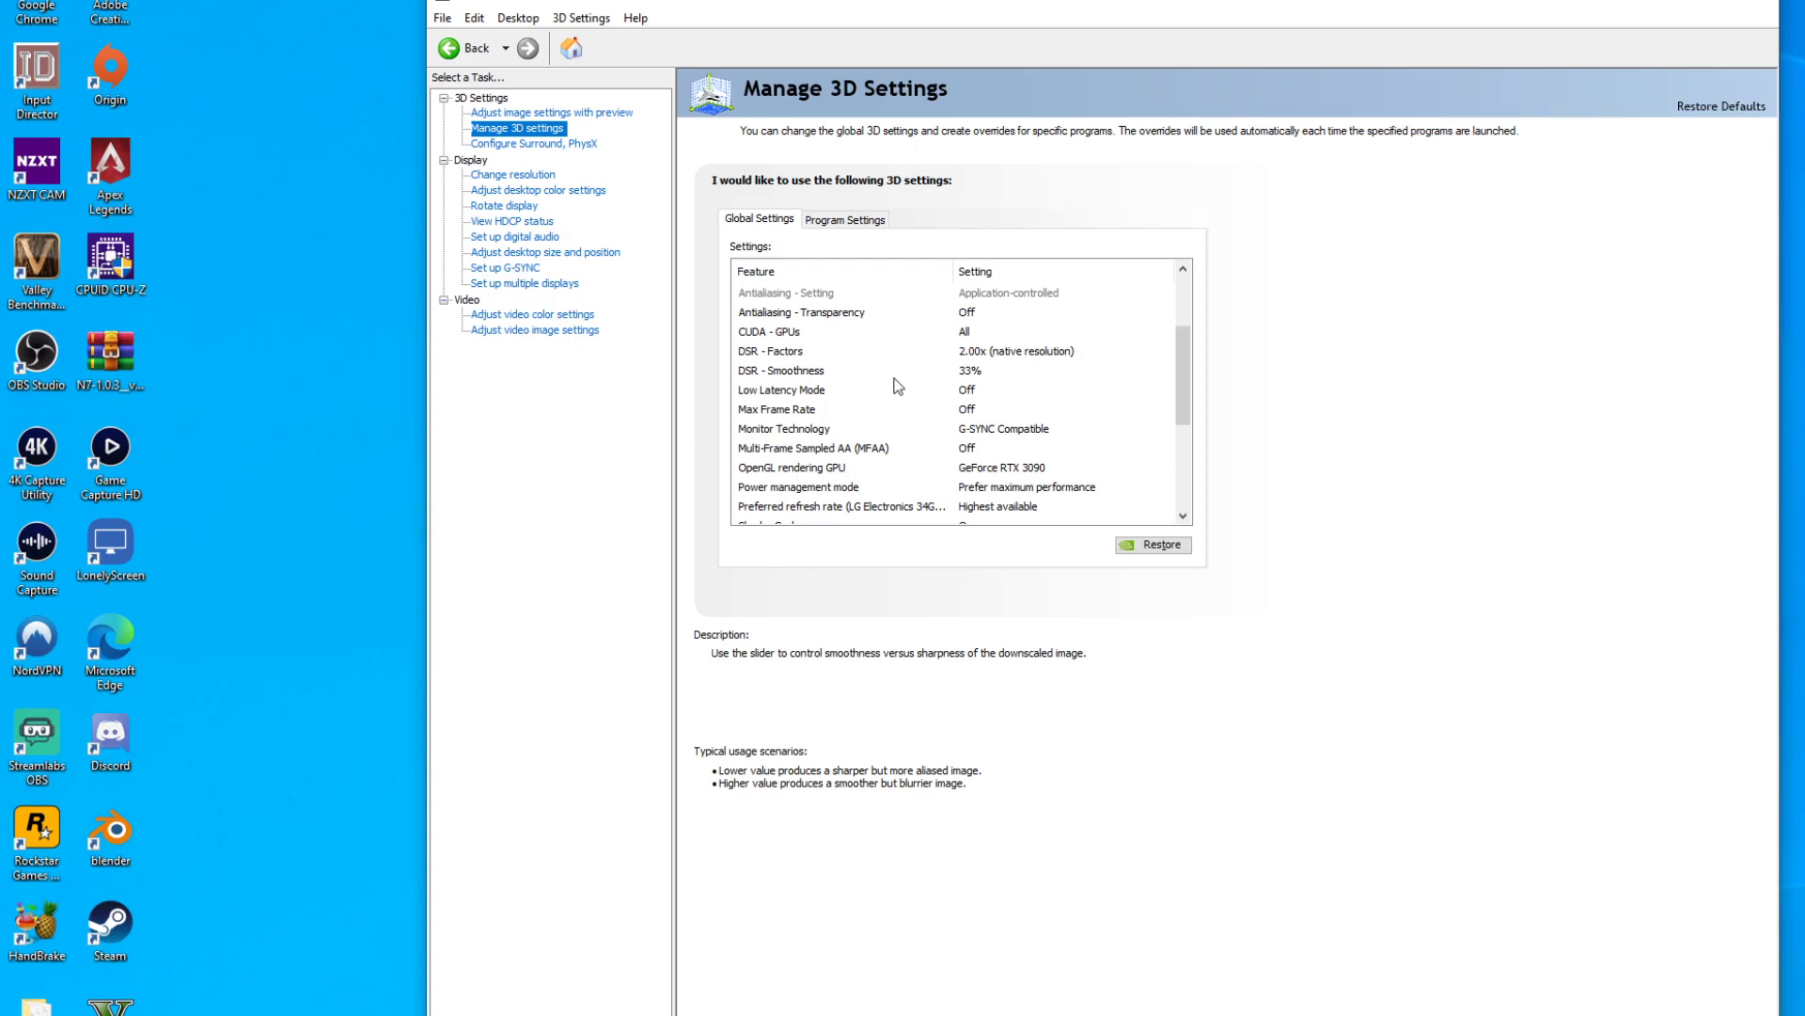
{"action": "mouse_move", "coordinate": [780, 397]}
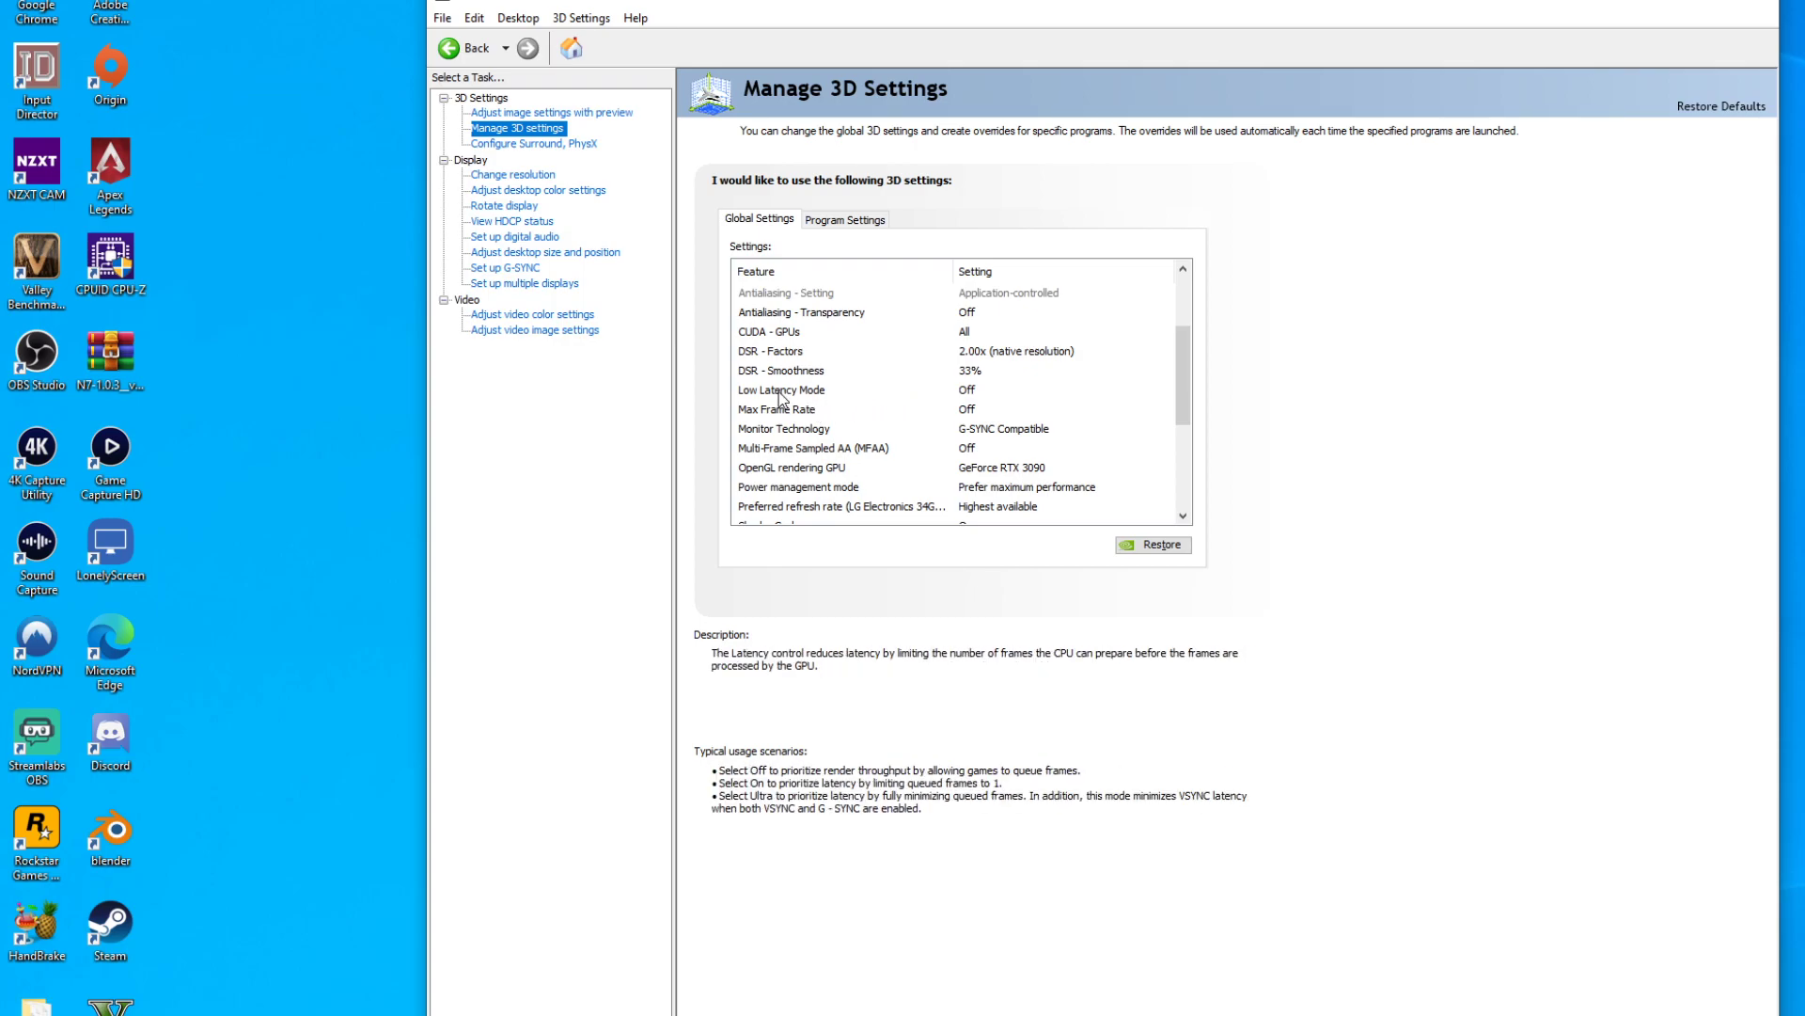
{"action": "left_click", "coordinate": [966, 397]}
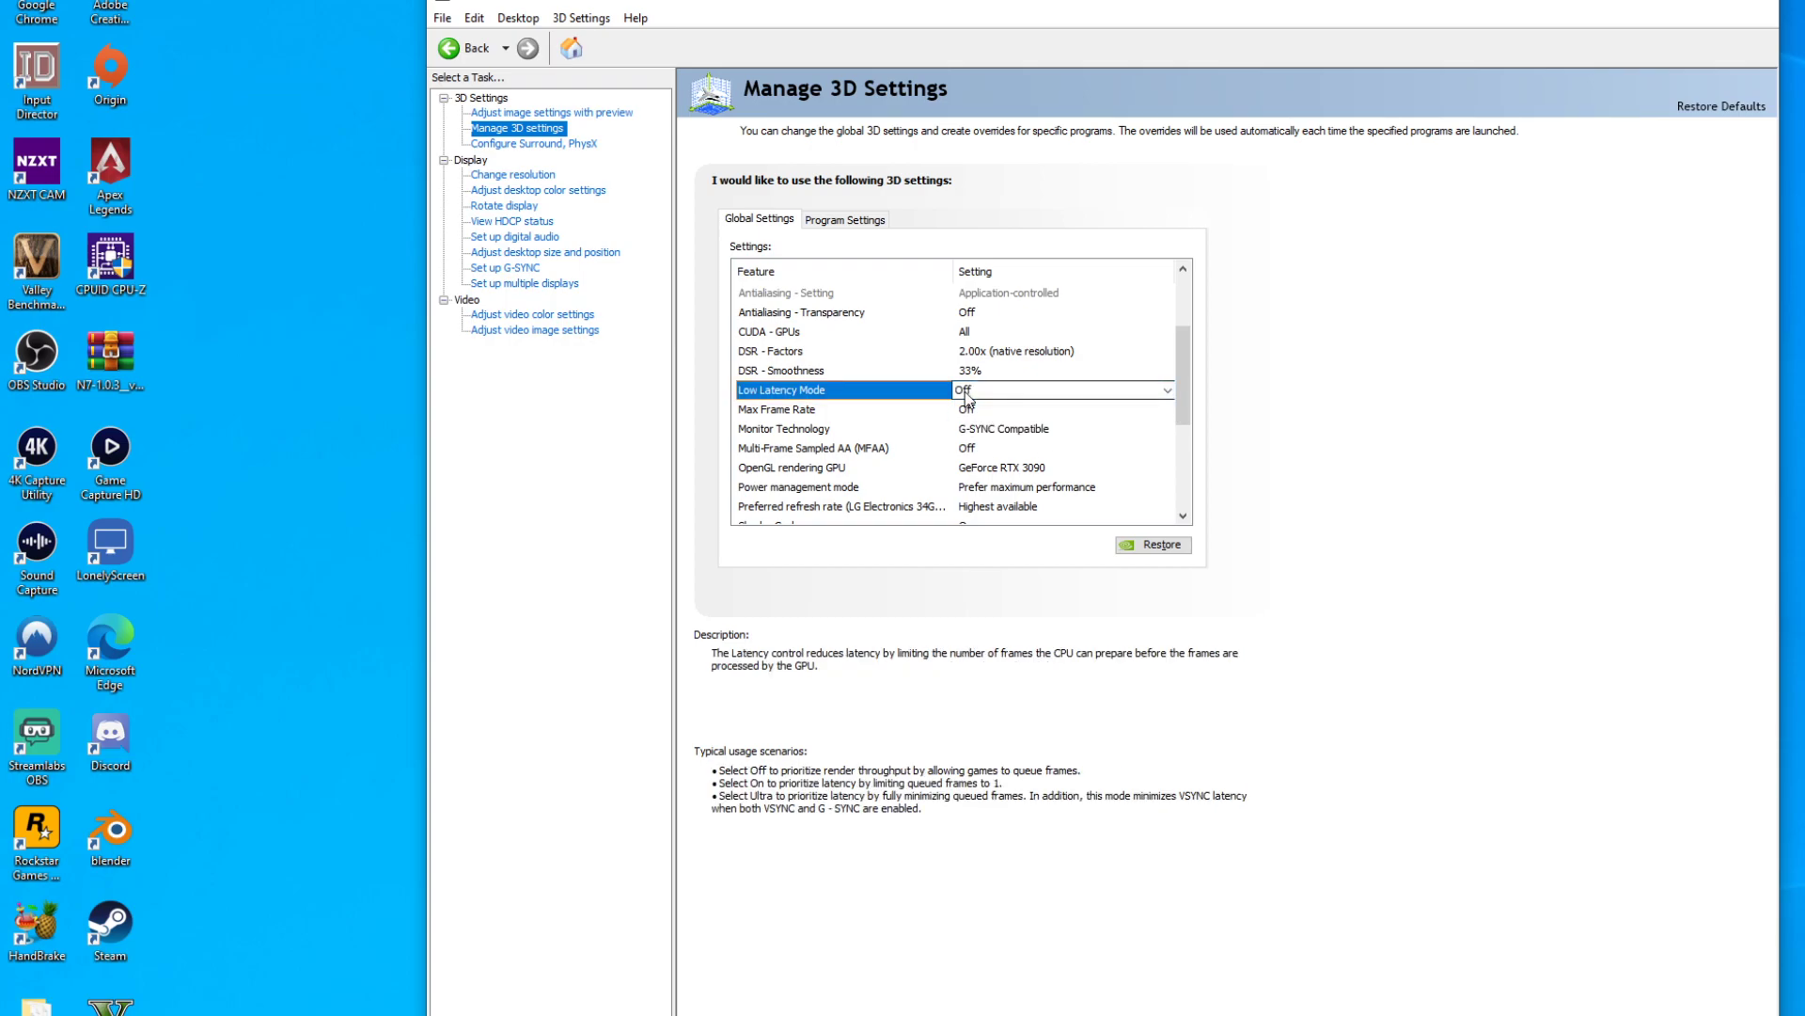
{"action": "left_click", "coordinate": [965, 396]}
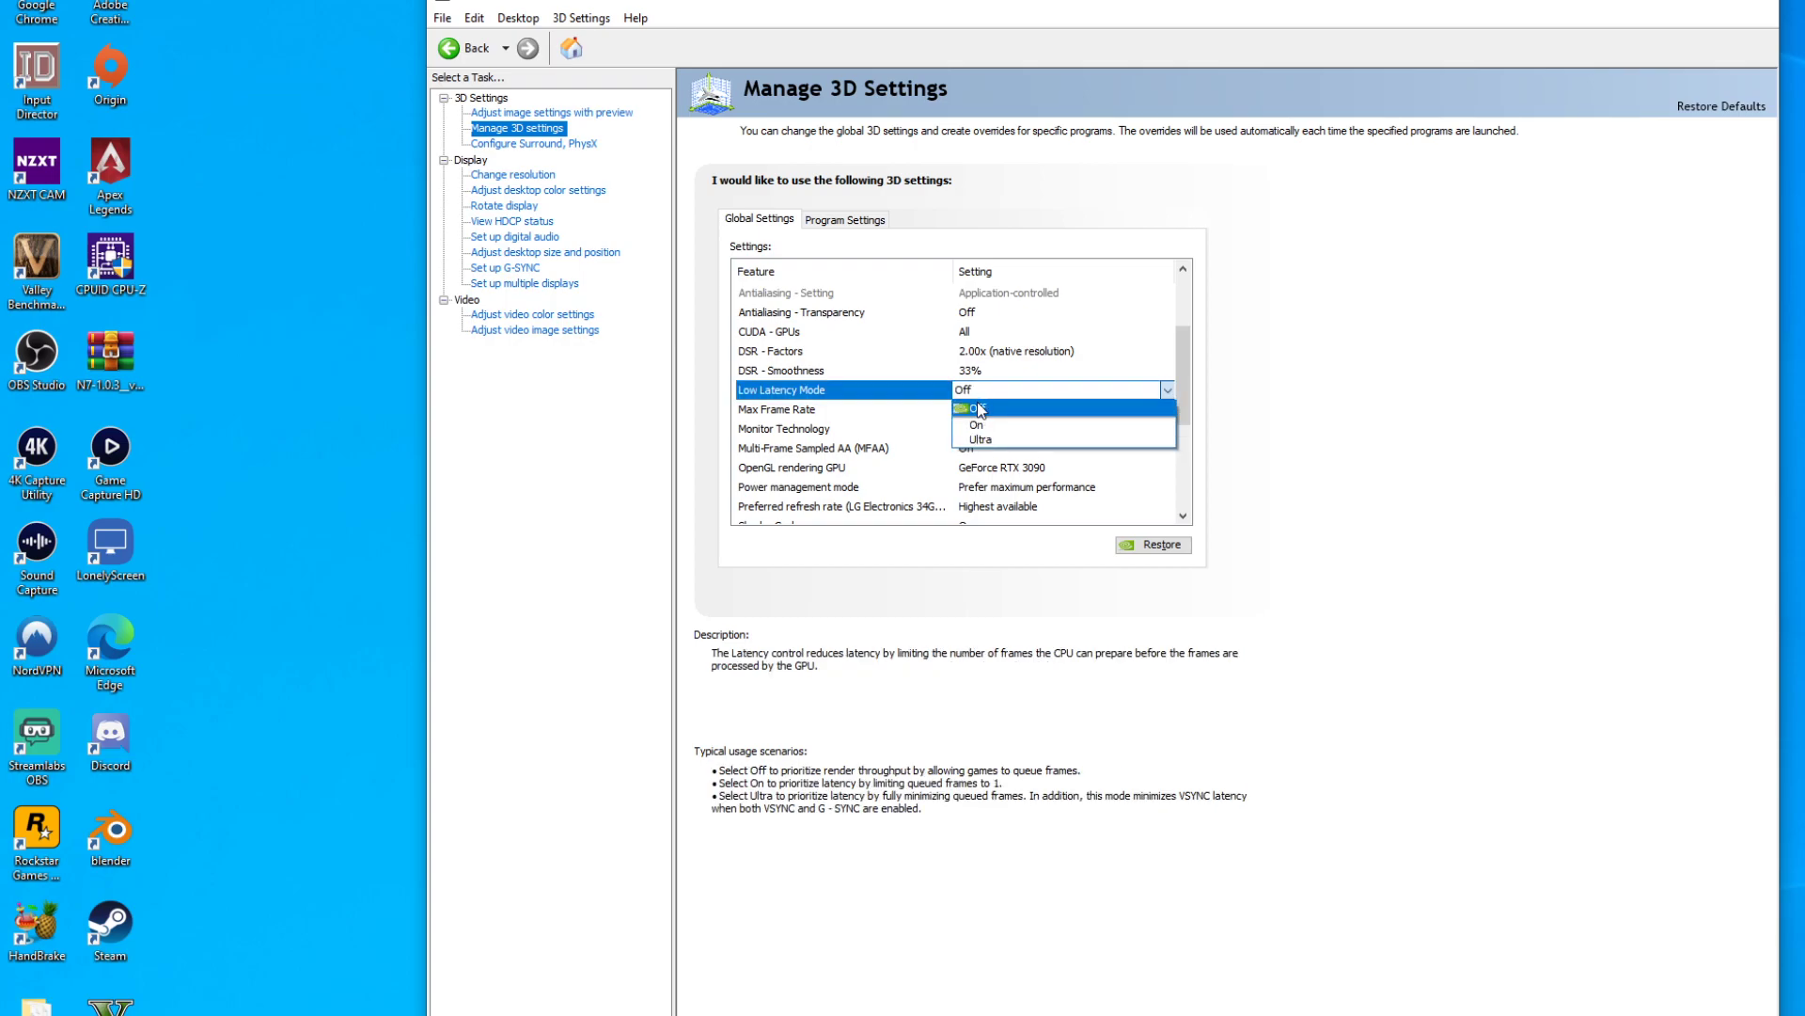
{"action": "left_click", "coordinate": [978, 409]}
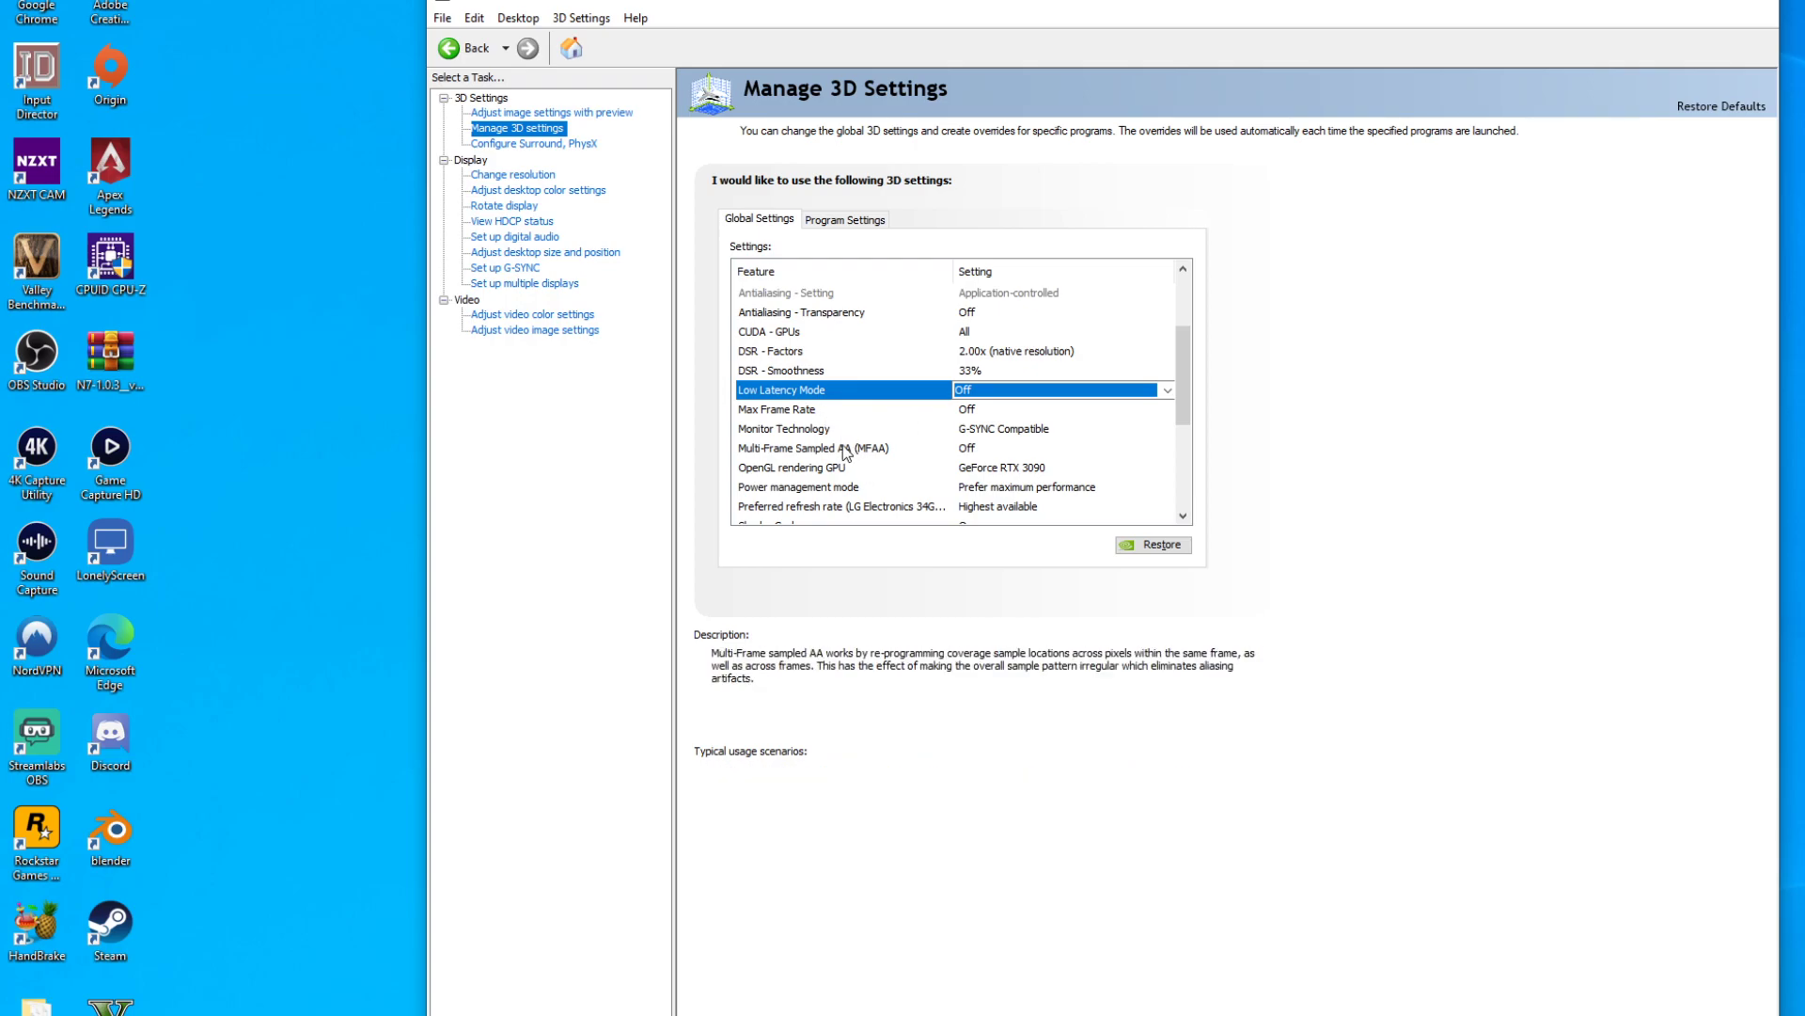
{"action": "left_click", "coordinate": [1063, 389]}
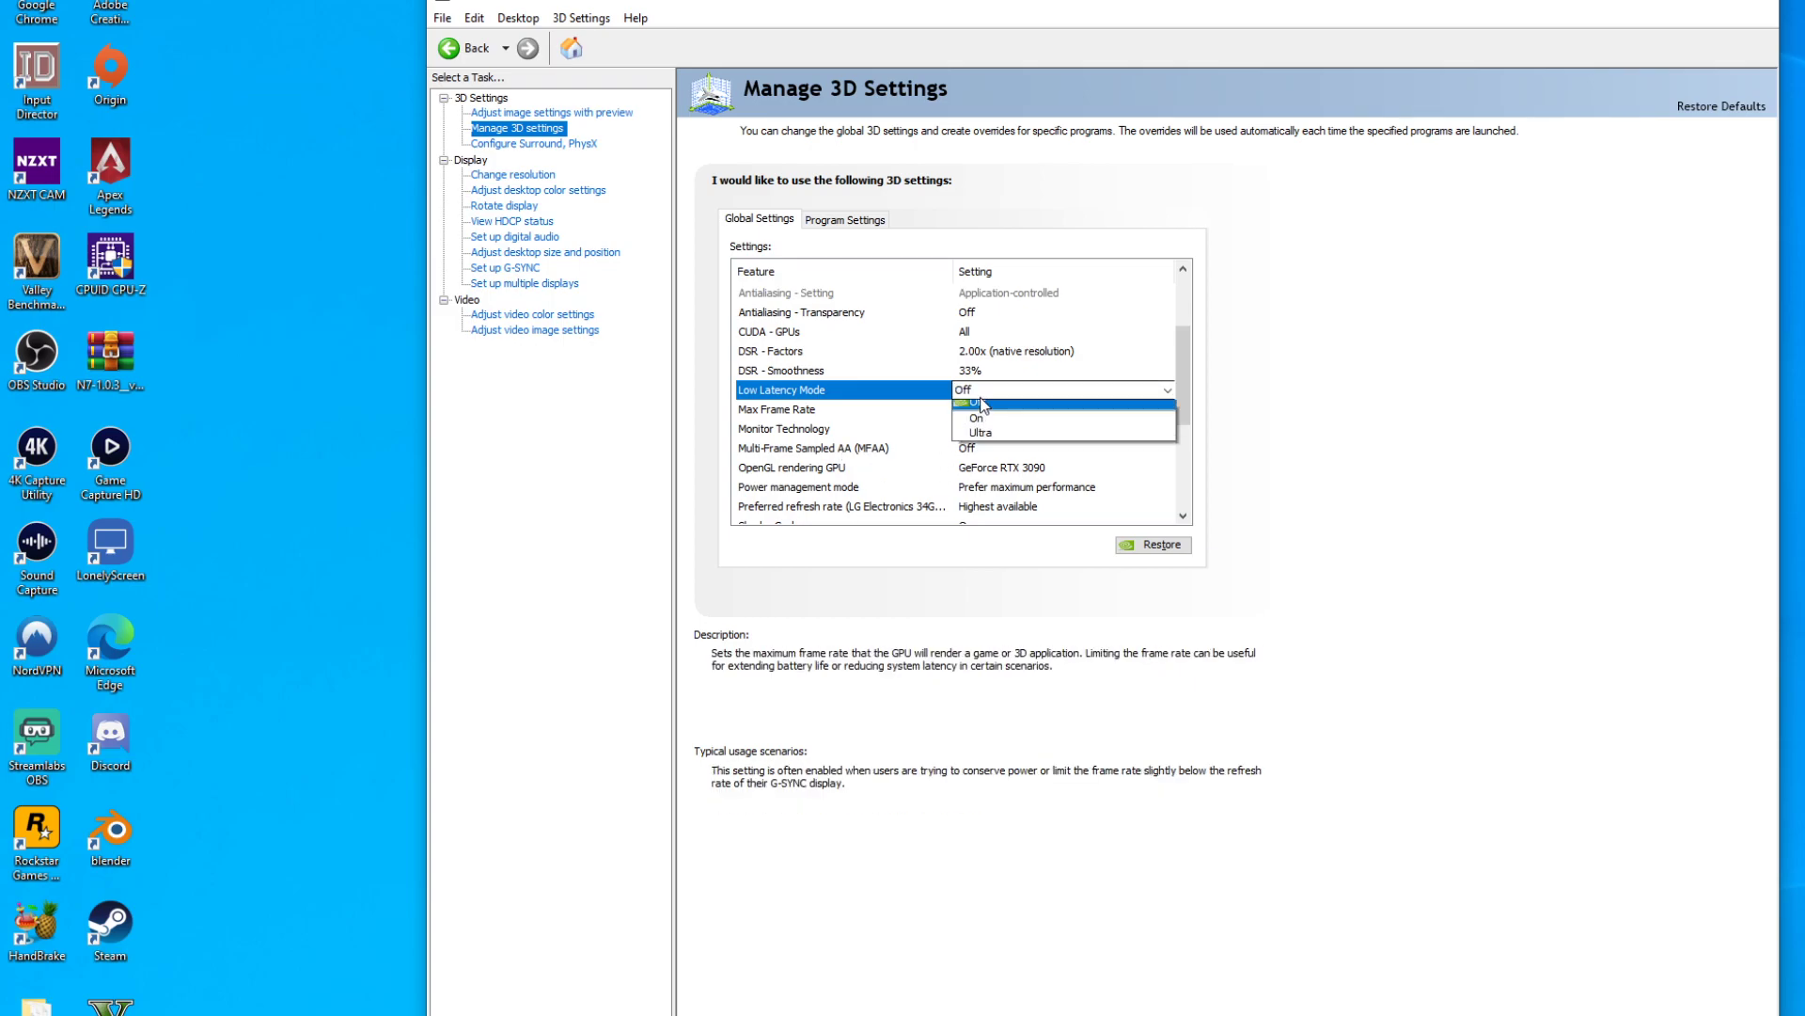
{"action": "left_click", "coordinate": [1072, 408]}
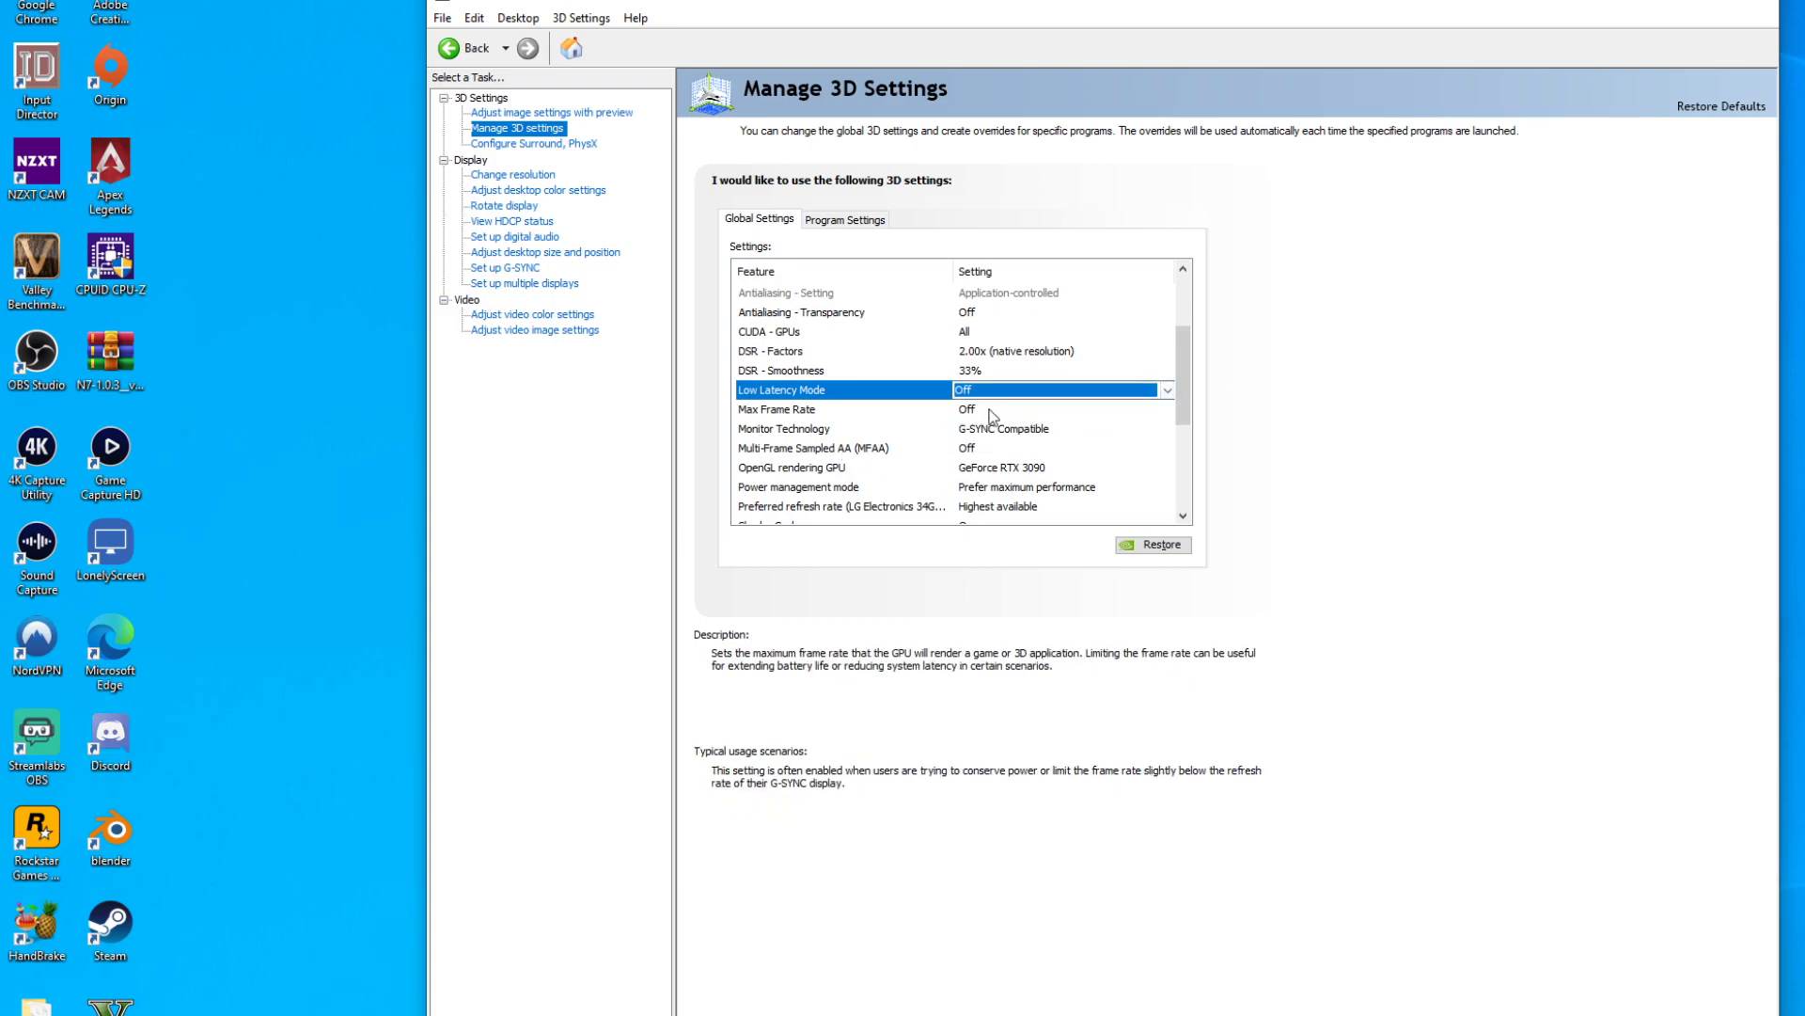
{"action": "left_click", "coordinate": [976, 411]}
{"action": "left_click", "coordinate": [969, 411]}
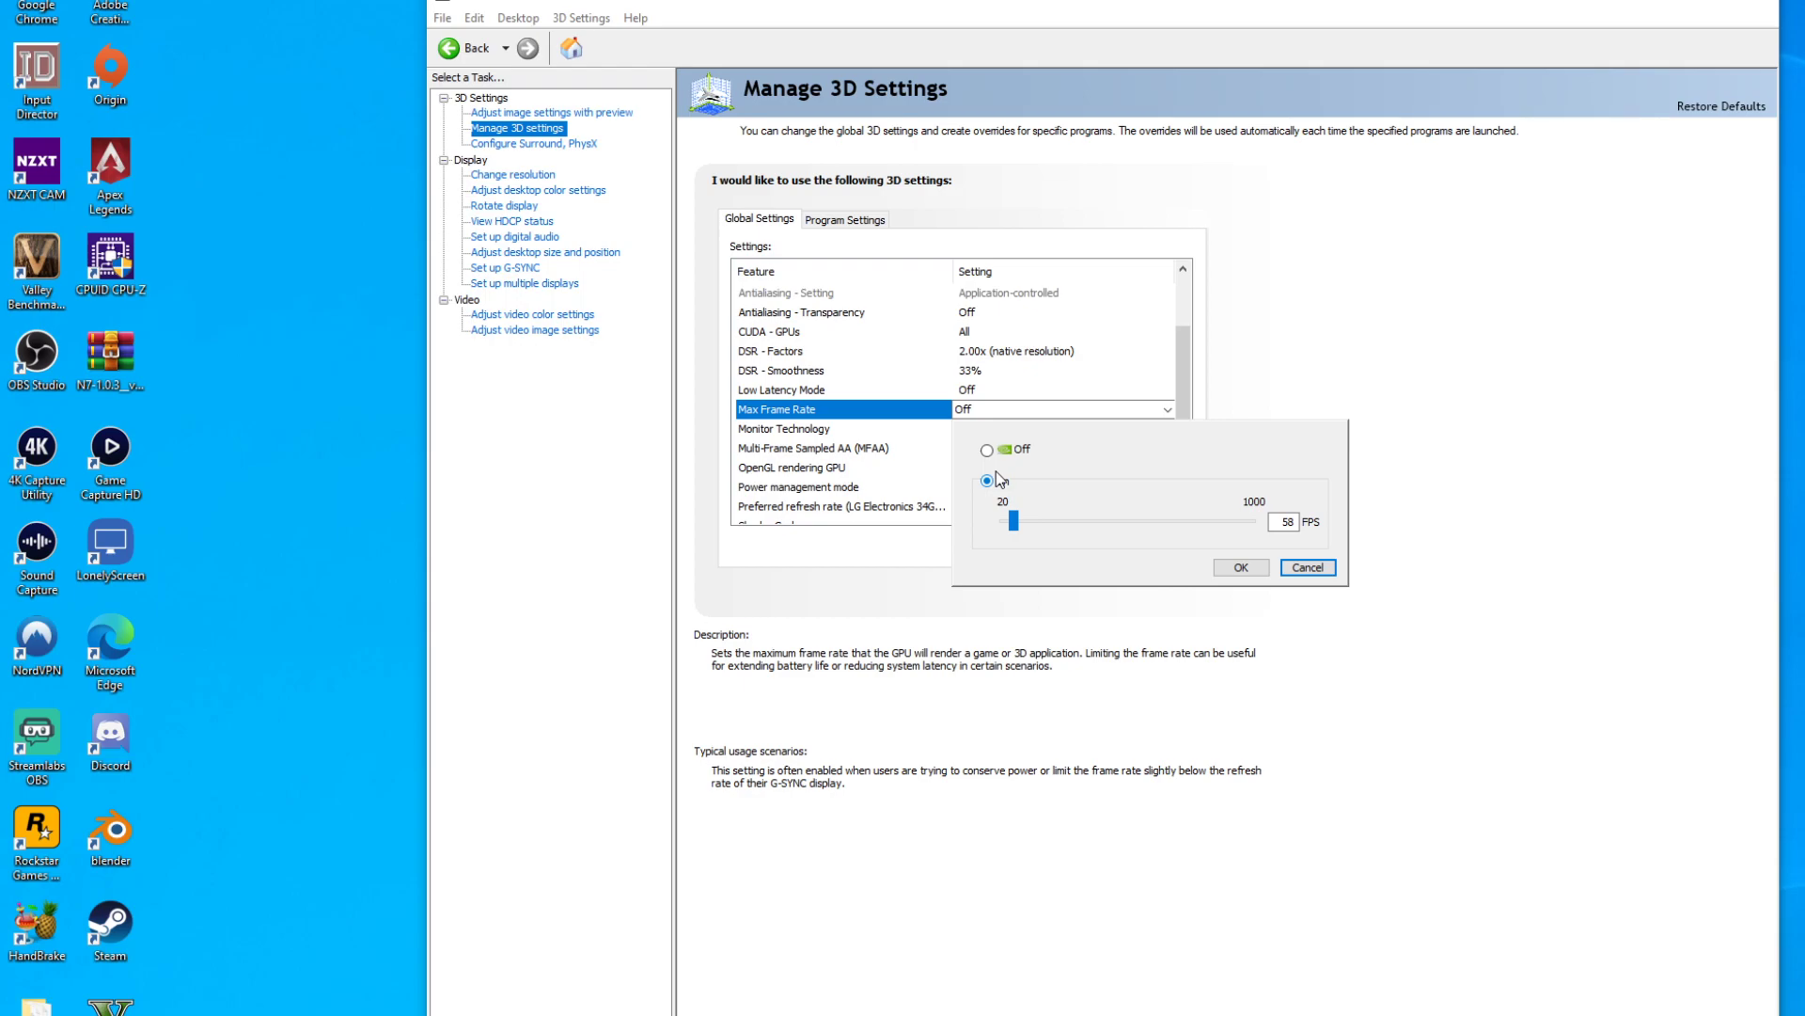
Replace the Max Frame Rate value with 160 FPS and confirm.
{"action": "double_click", "coordinate": [1284, 522]}
{"action": "type", "text": "160"}
{"action": "left_click", "coordinate": [1238, 568]}
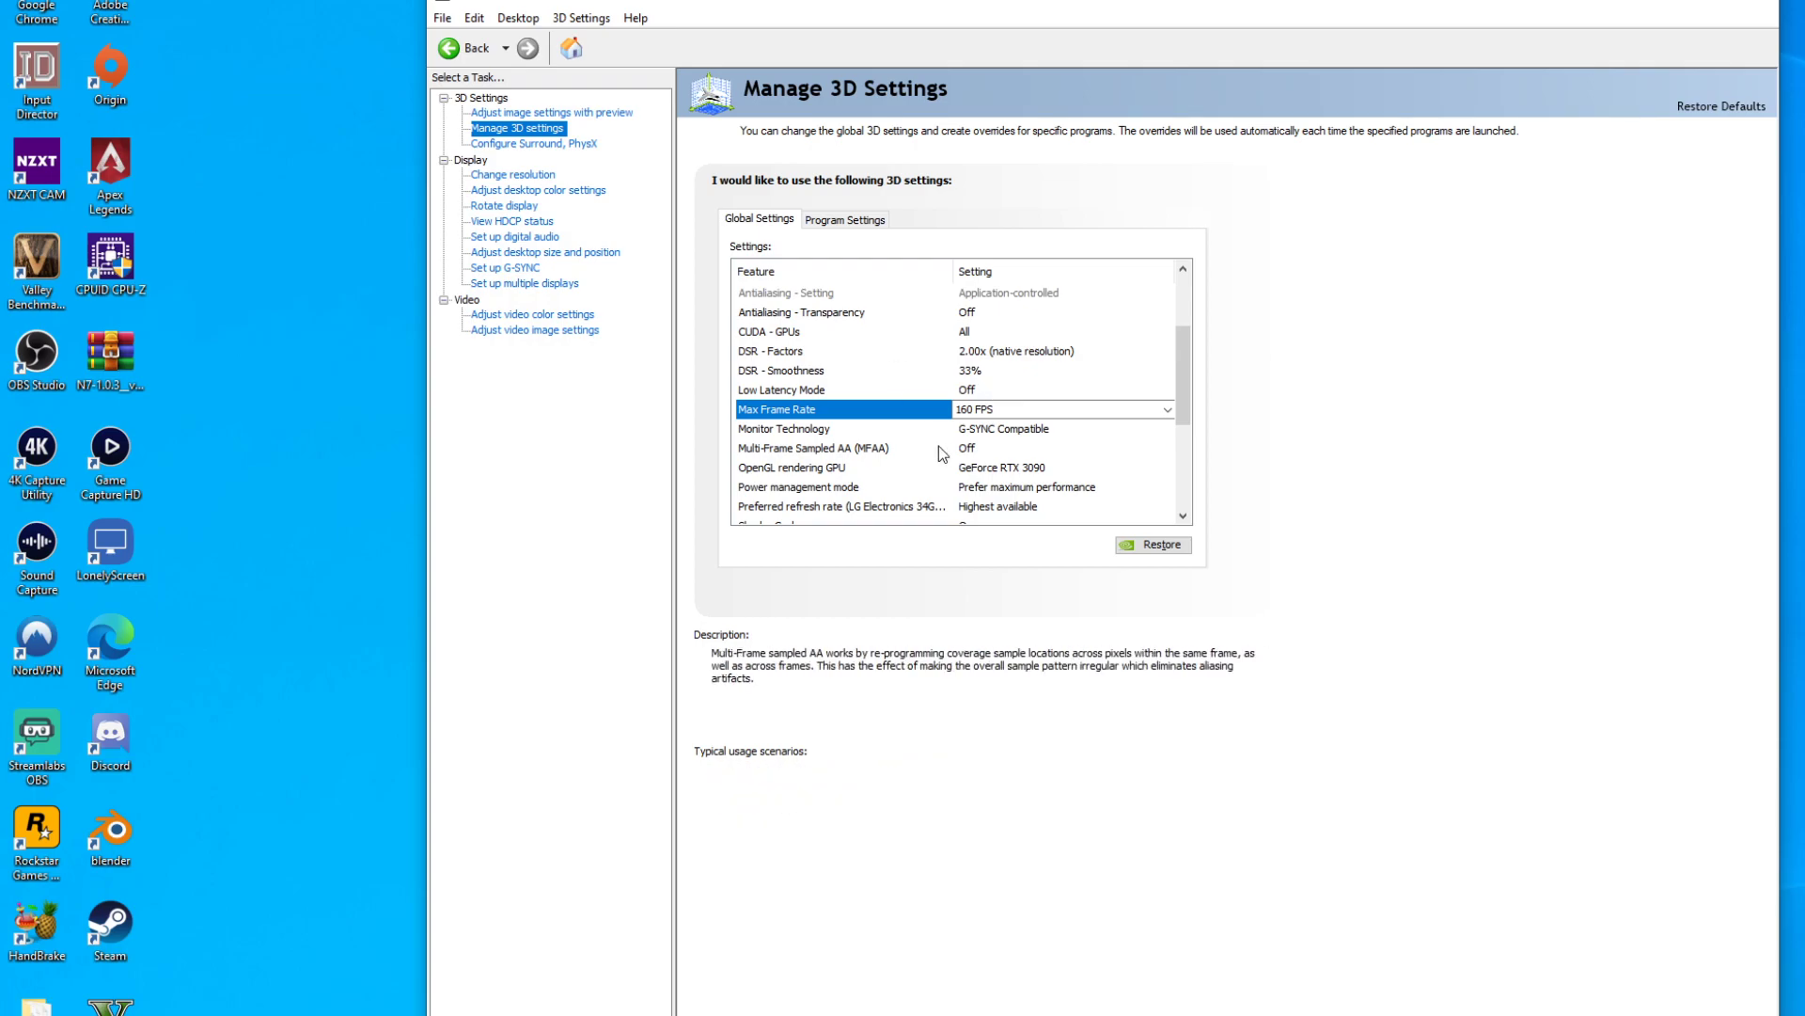
Set Monitor Technology to Fixed Refresh in the global 3D settings.
{"action": "left_click", "coordinate": [1001, 435]}
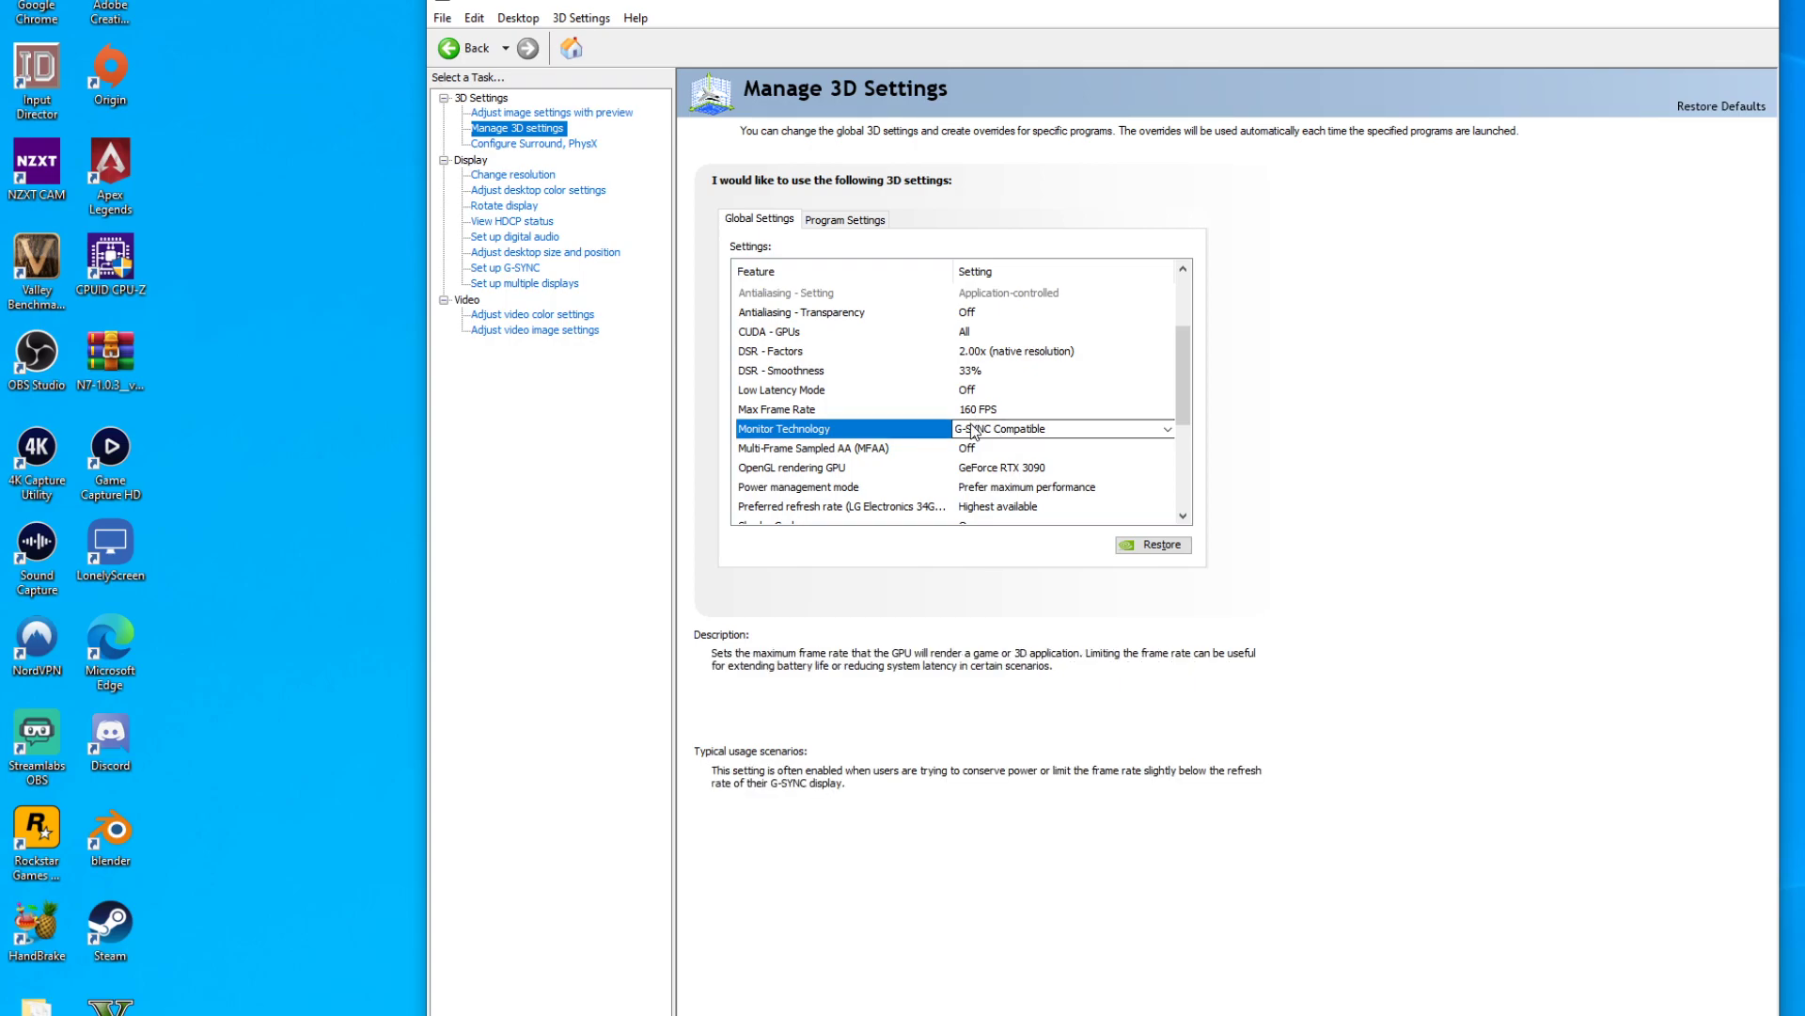
{"action": "key", "text": "Up"}
{"action": "left_click", "coordinate": [1043, 435]}
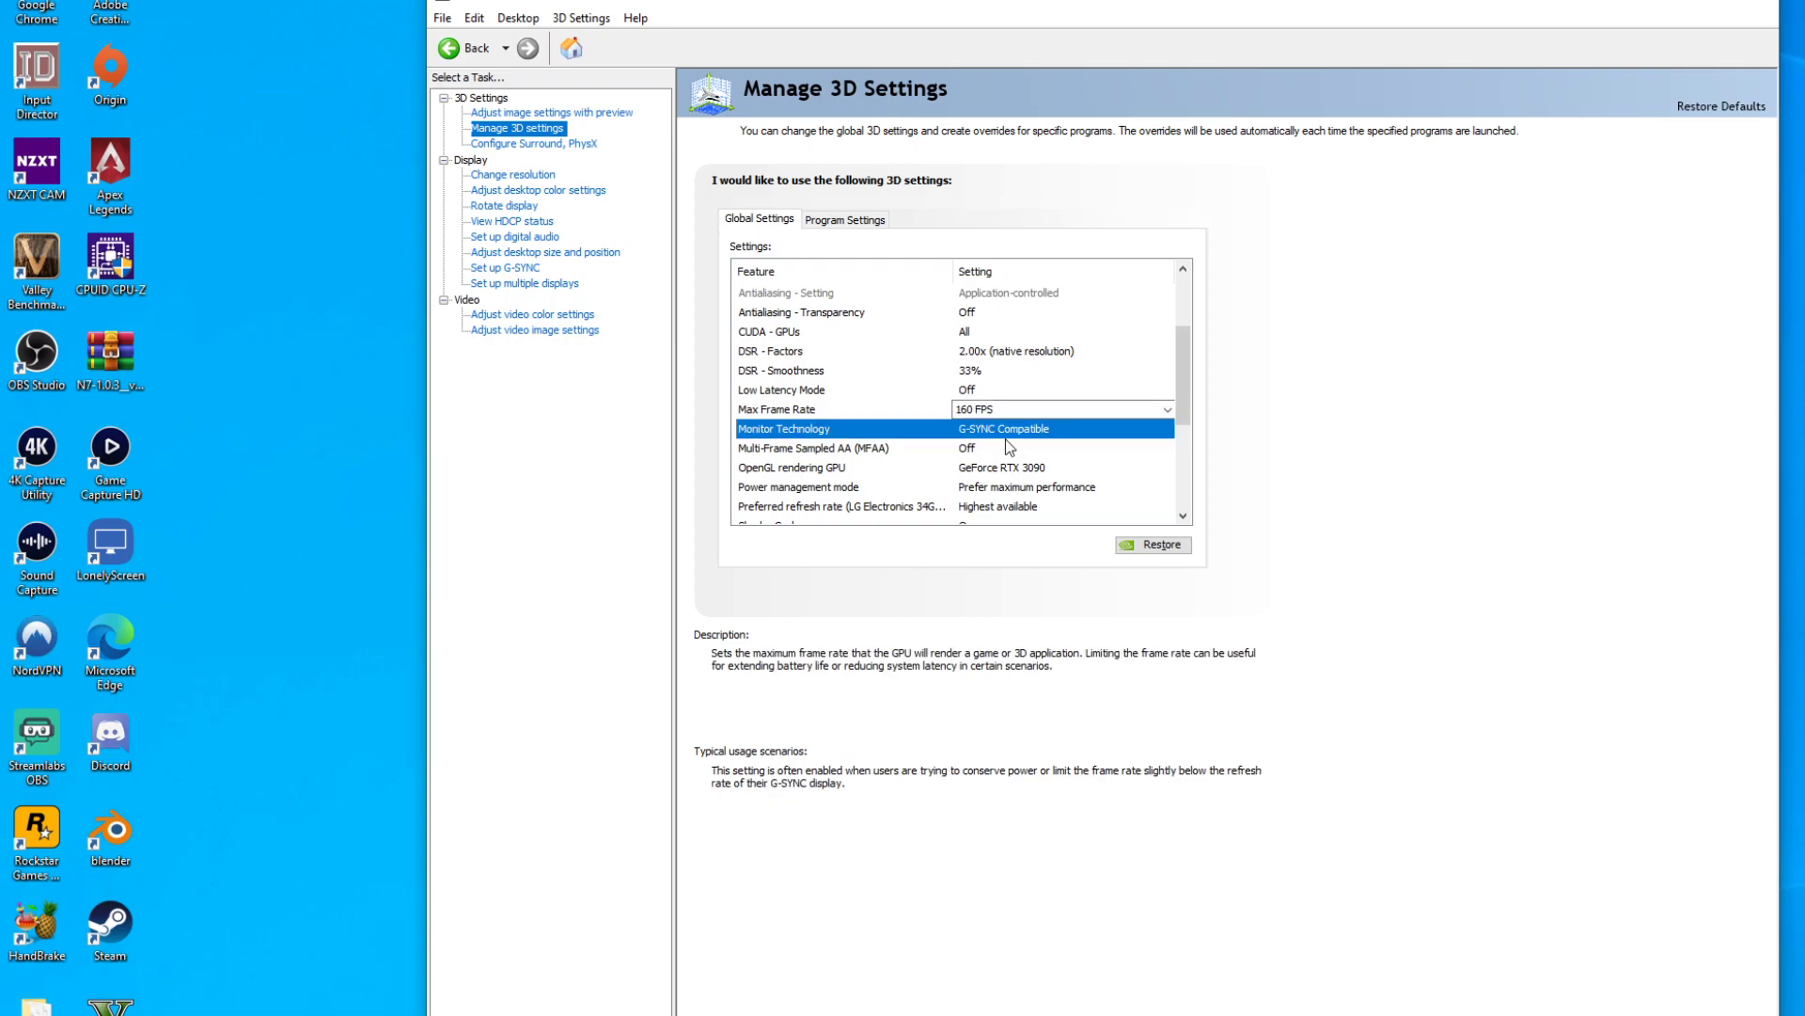
{"action": "left_click", "coordinate": [1119, 429]}
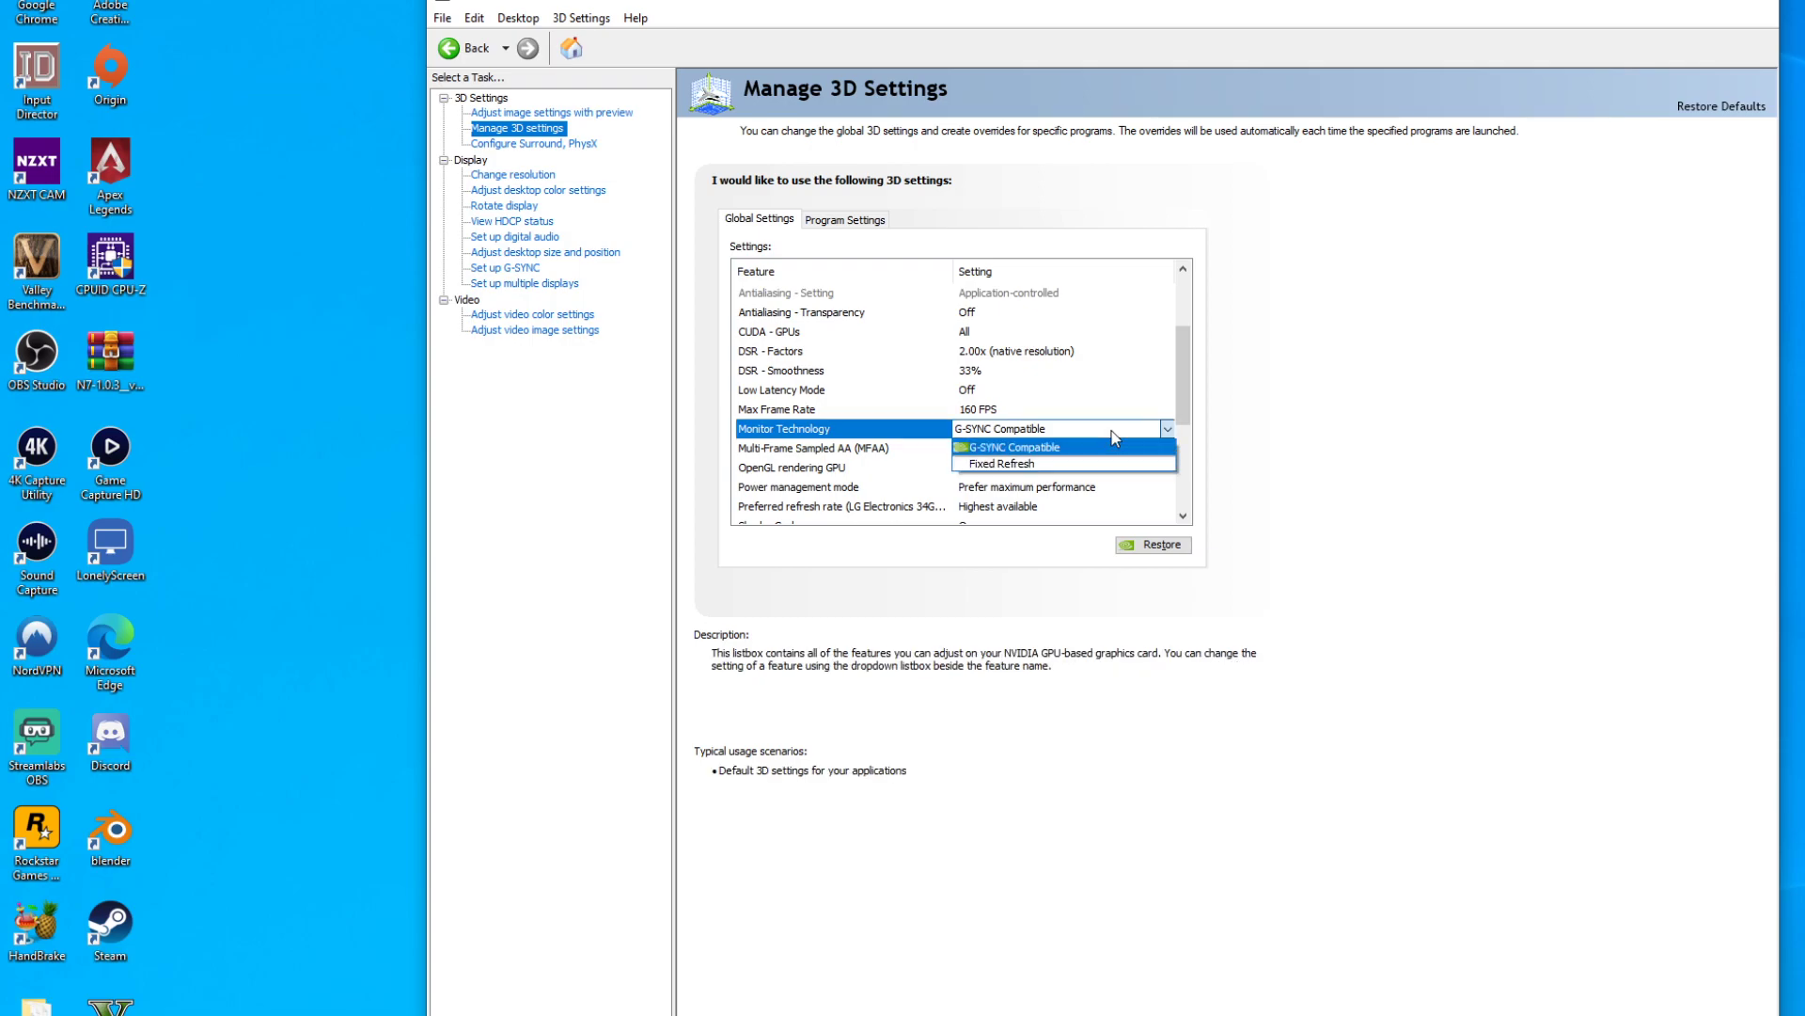
{"action": "left_click", "coordinate": [1038, 465]}
{"action": "scroll", "coordinate": [1023, 443], "scroll_direction": "up", "scroll_amount": 2}
{"action": "scroll", "coordinate": [1022, 443], "scroll_direction": "down", "scroll_amount": 1}
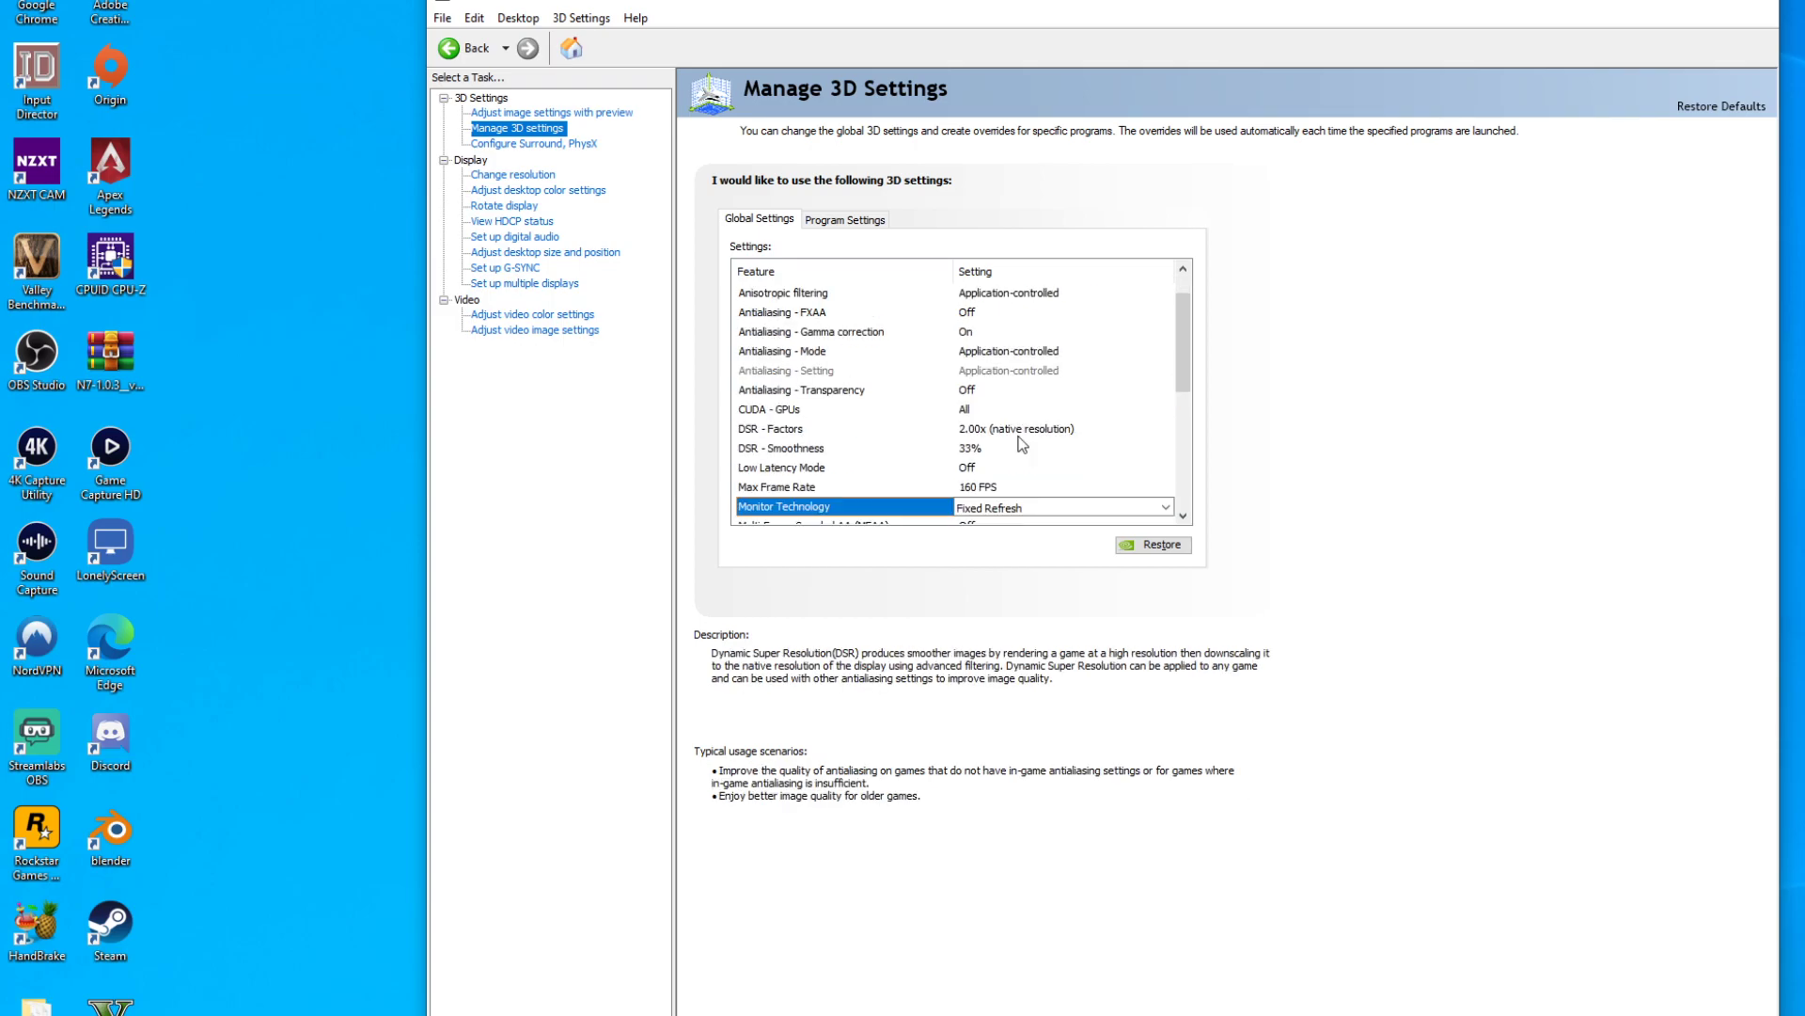
{"action": "scroll", "coordinate": [1022, 443], "scroll_direction": "down", "scroll_amount": 1}
{"action": "left_click", "coordinate": [1016, 449]}
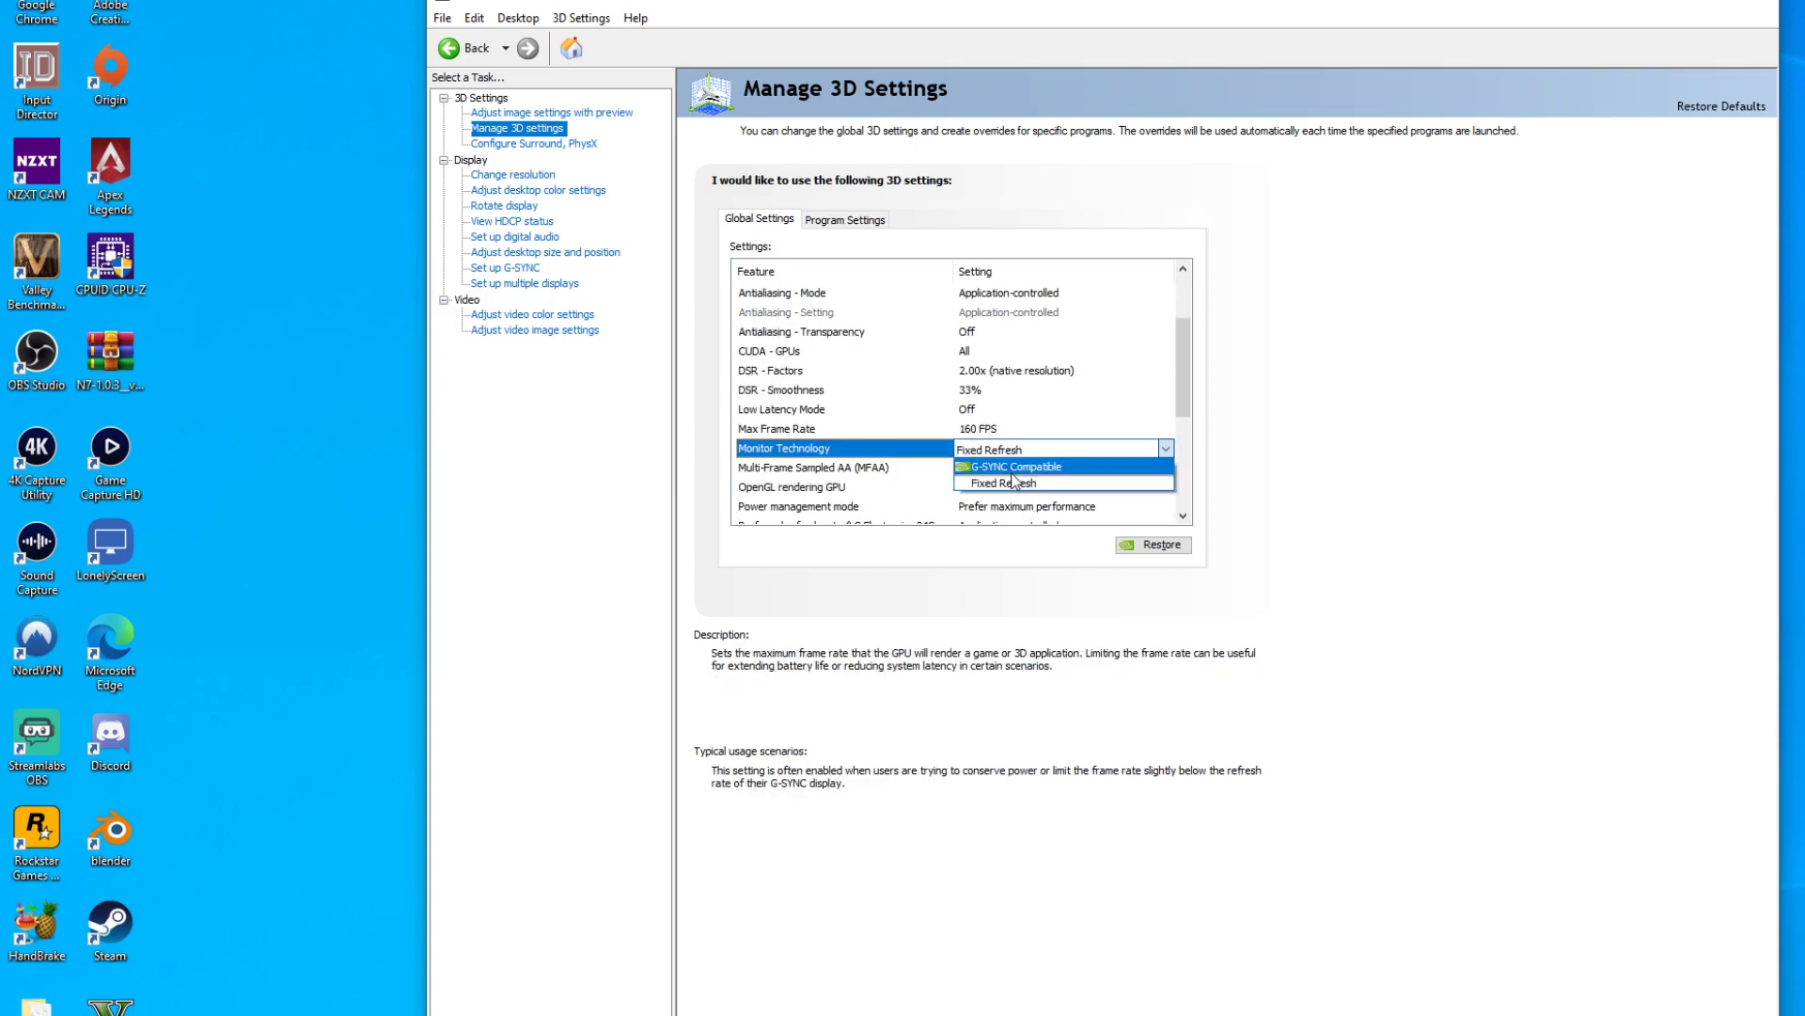
{"action": "left_click", "coordinate": [1013, 482]}
{"action": "scroll", "coordinate": [1016, 442], "scroll_direction": "down", "scroll_amount": 1}
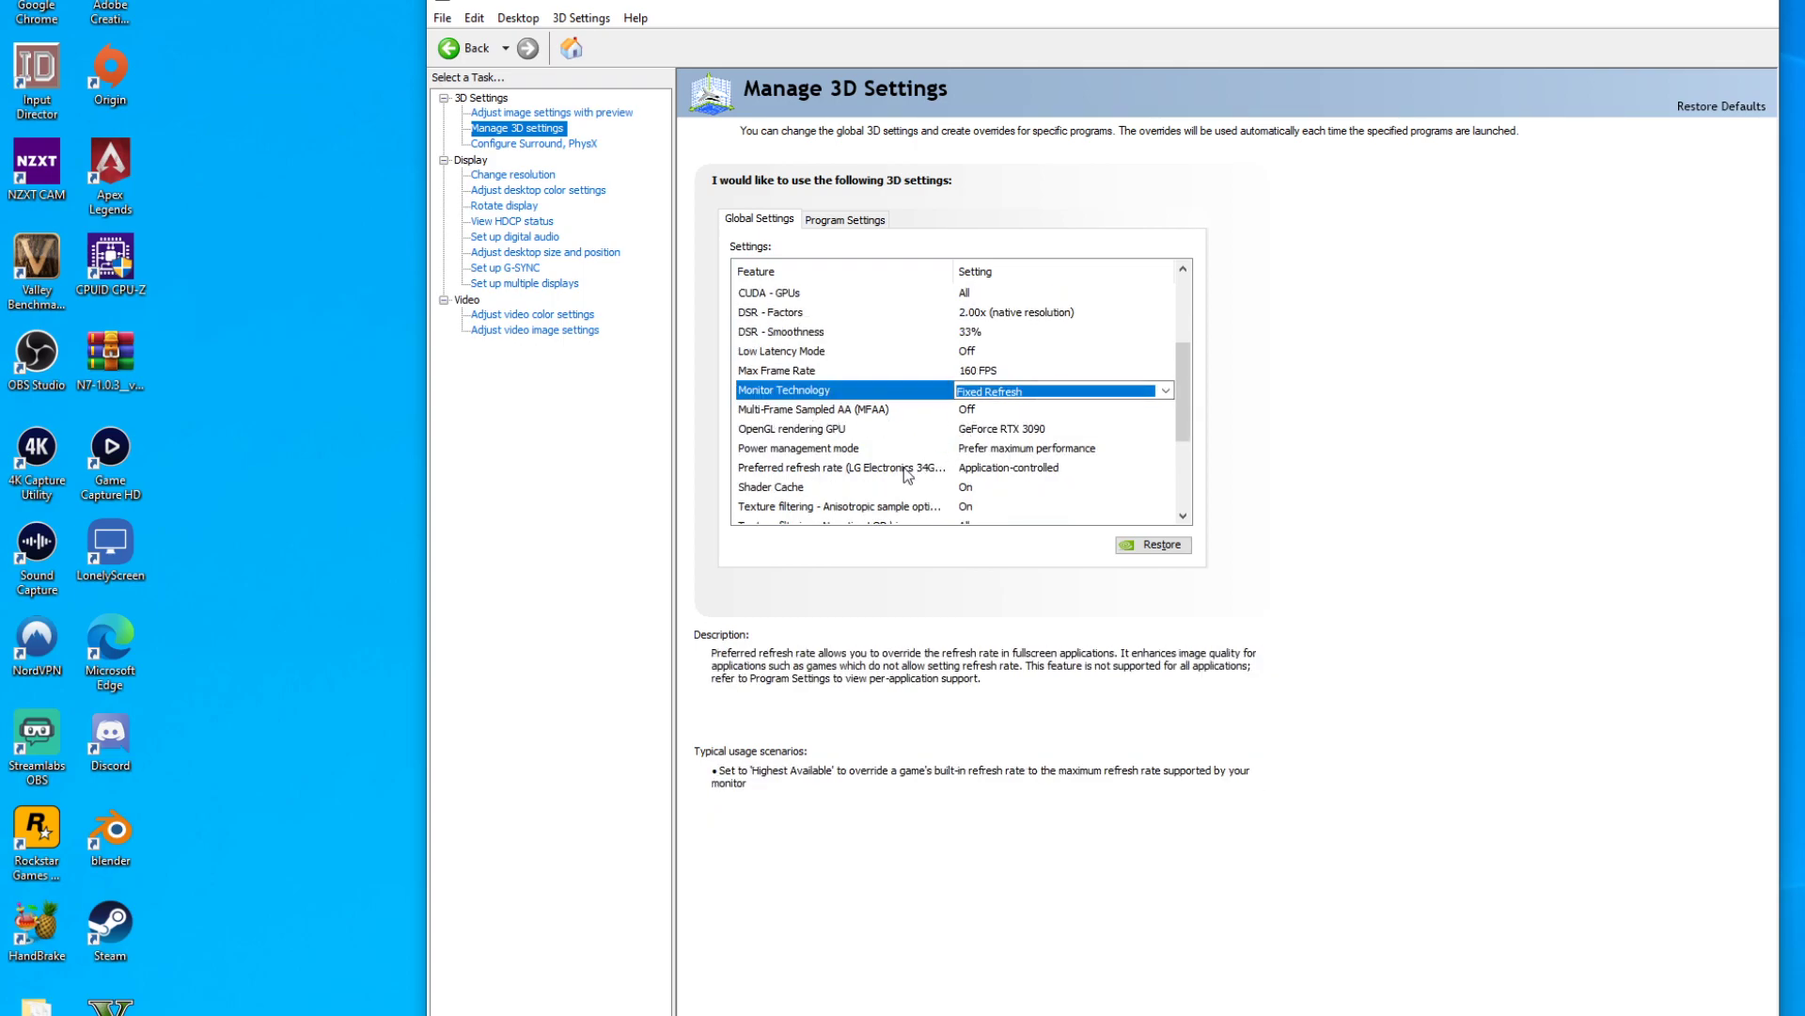
Keep GeForce RTX 3090 as the OpenGL rendering GPU.
{"action": "left_click", "coordinate": [978, 431]}
{"action": "left_click", "coordinate": [993, 435]}
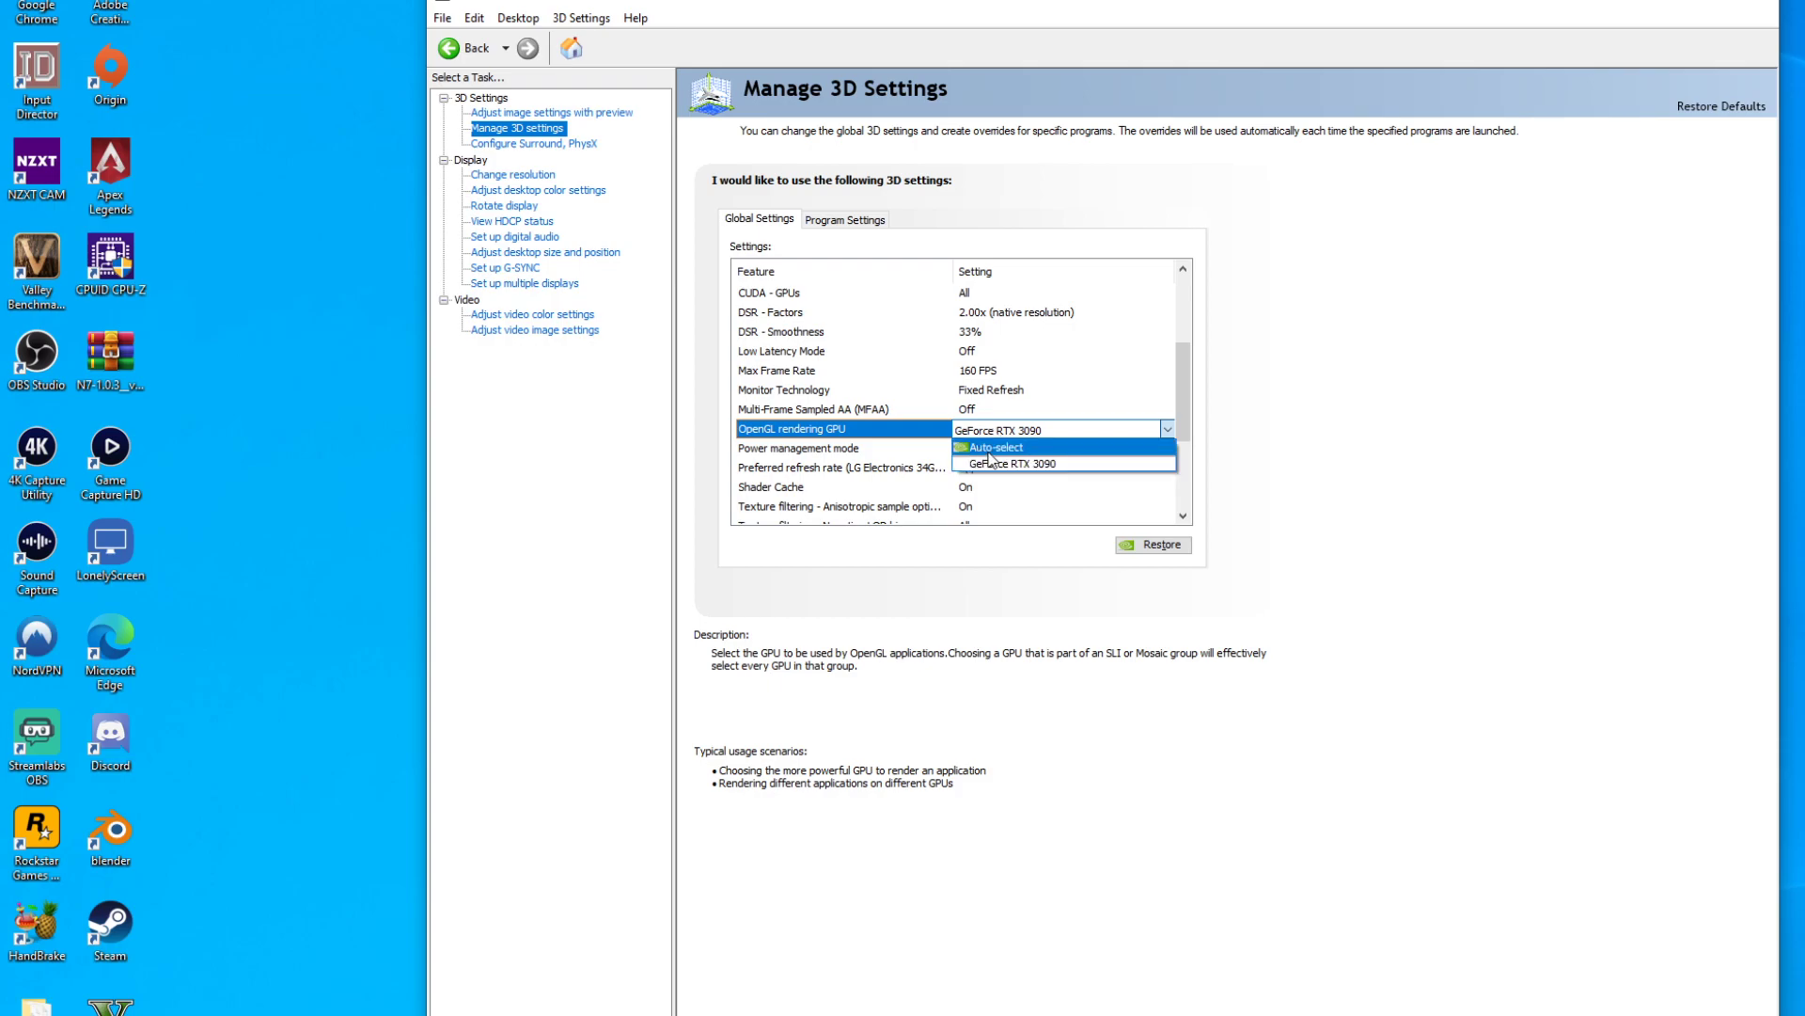
{"action": "left_click", "coordinate": [1004, 464]}
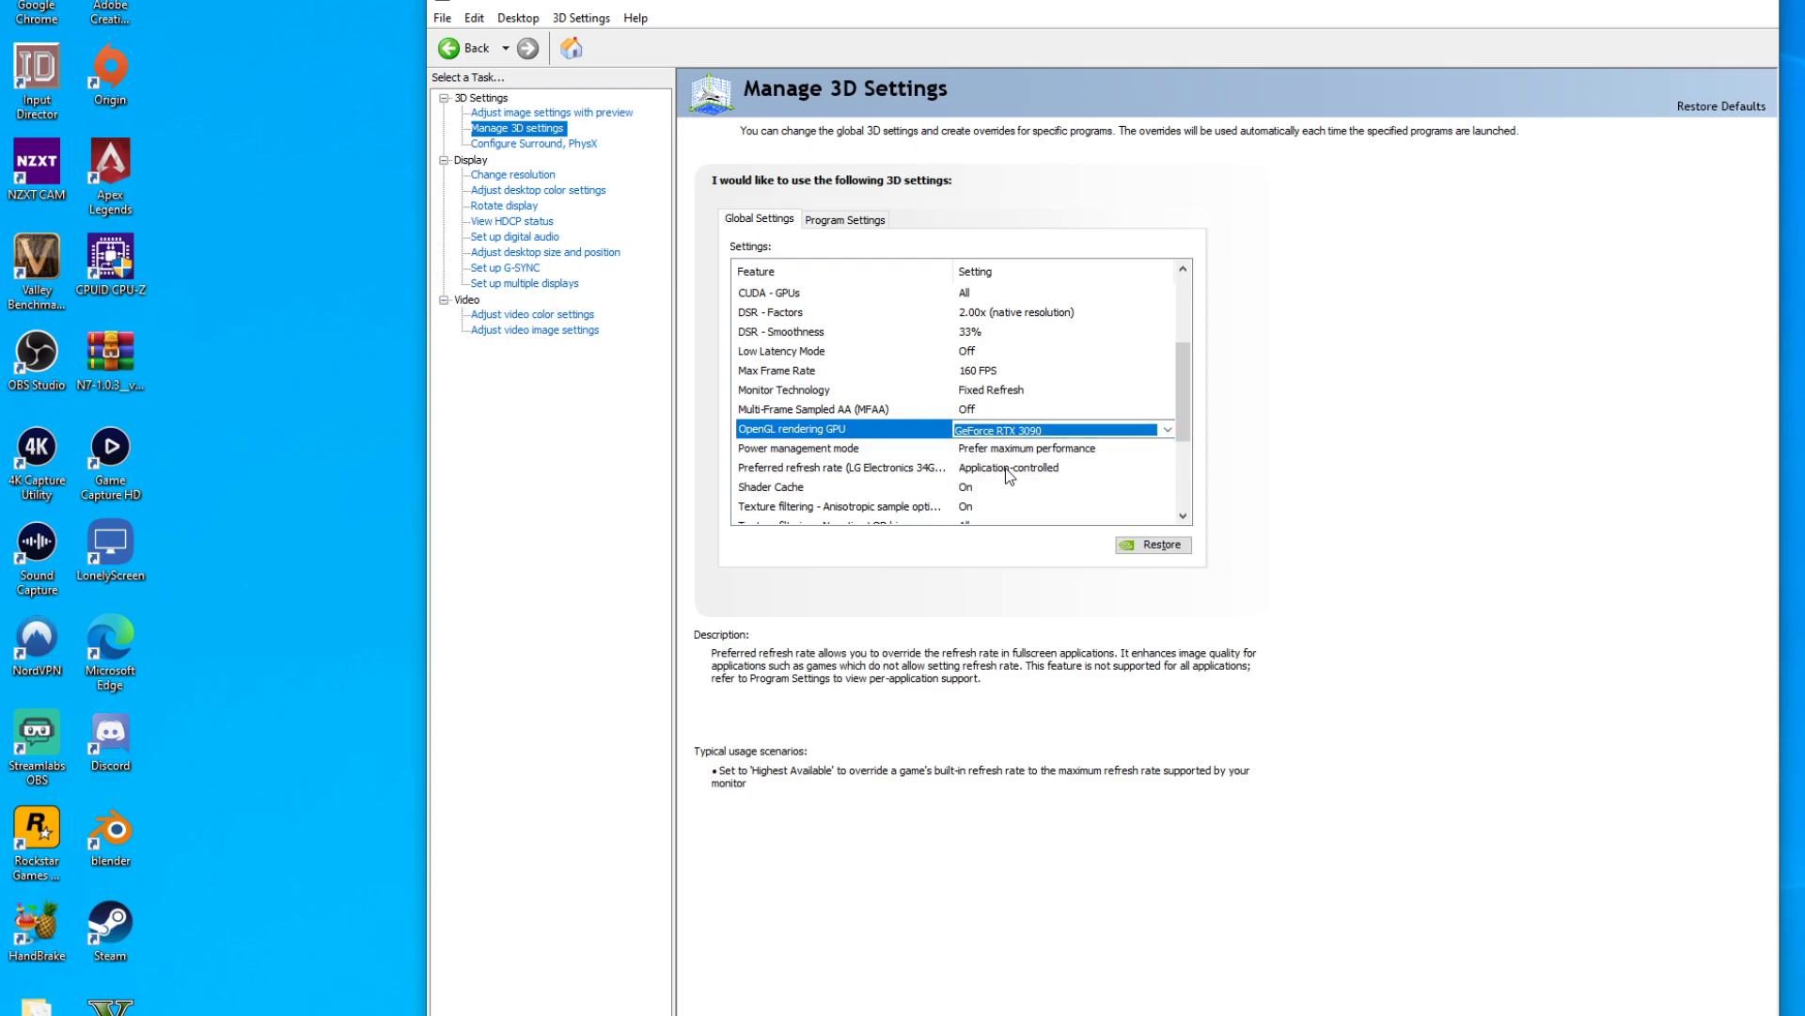
{"action": "scroll", "coordinate": [1183, 368], "scroll_direction": "down", "scroll_amount": 2}
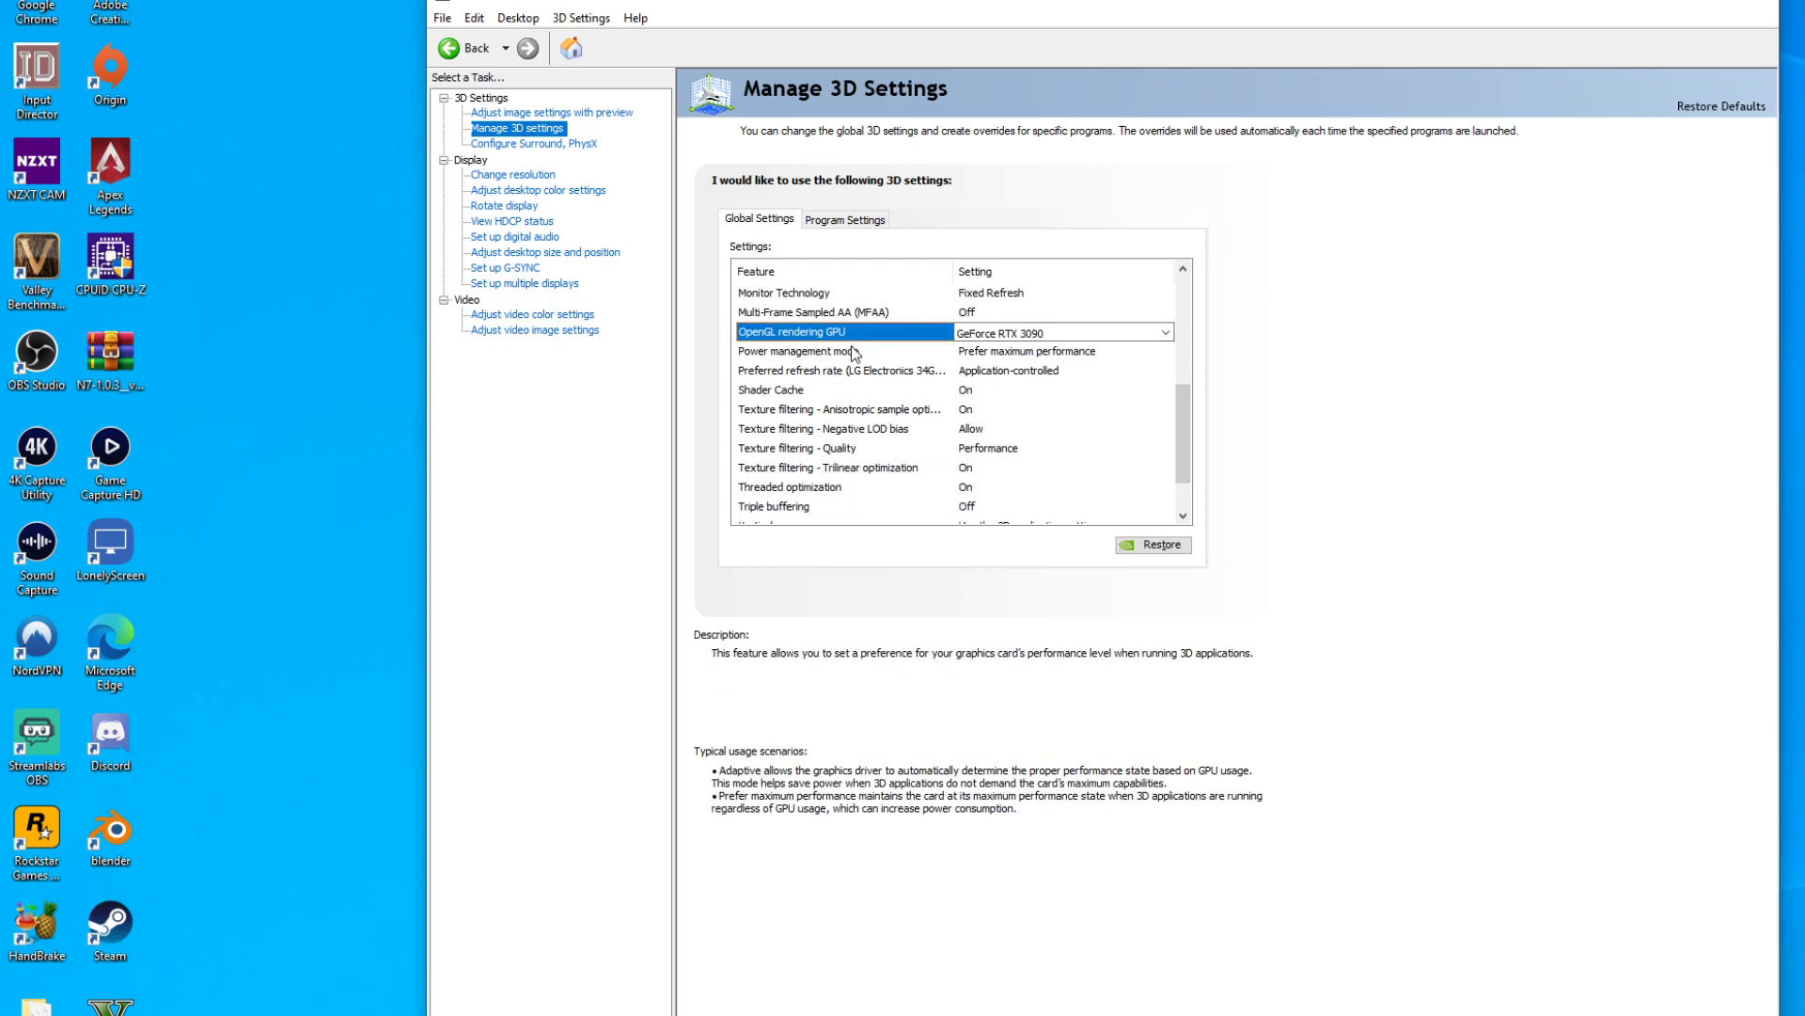
Set Power management mode to Prefer maximum performance and scroll further down the settings list.
{"action": "left_click", "coordinate": [995, 354]}
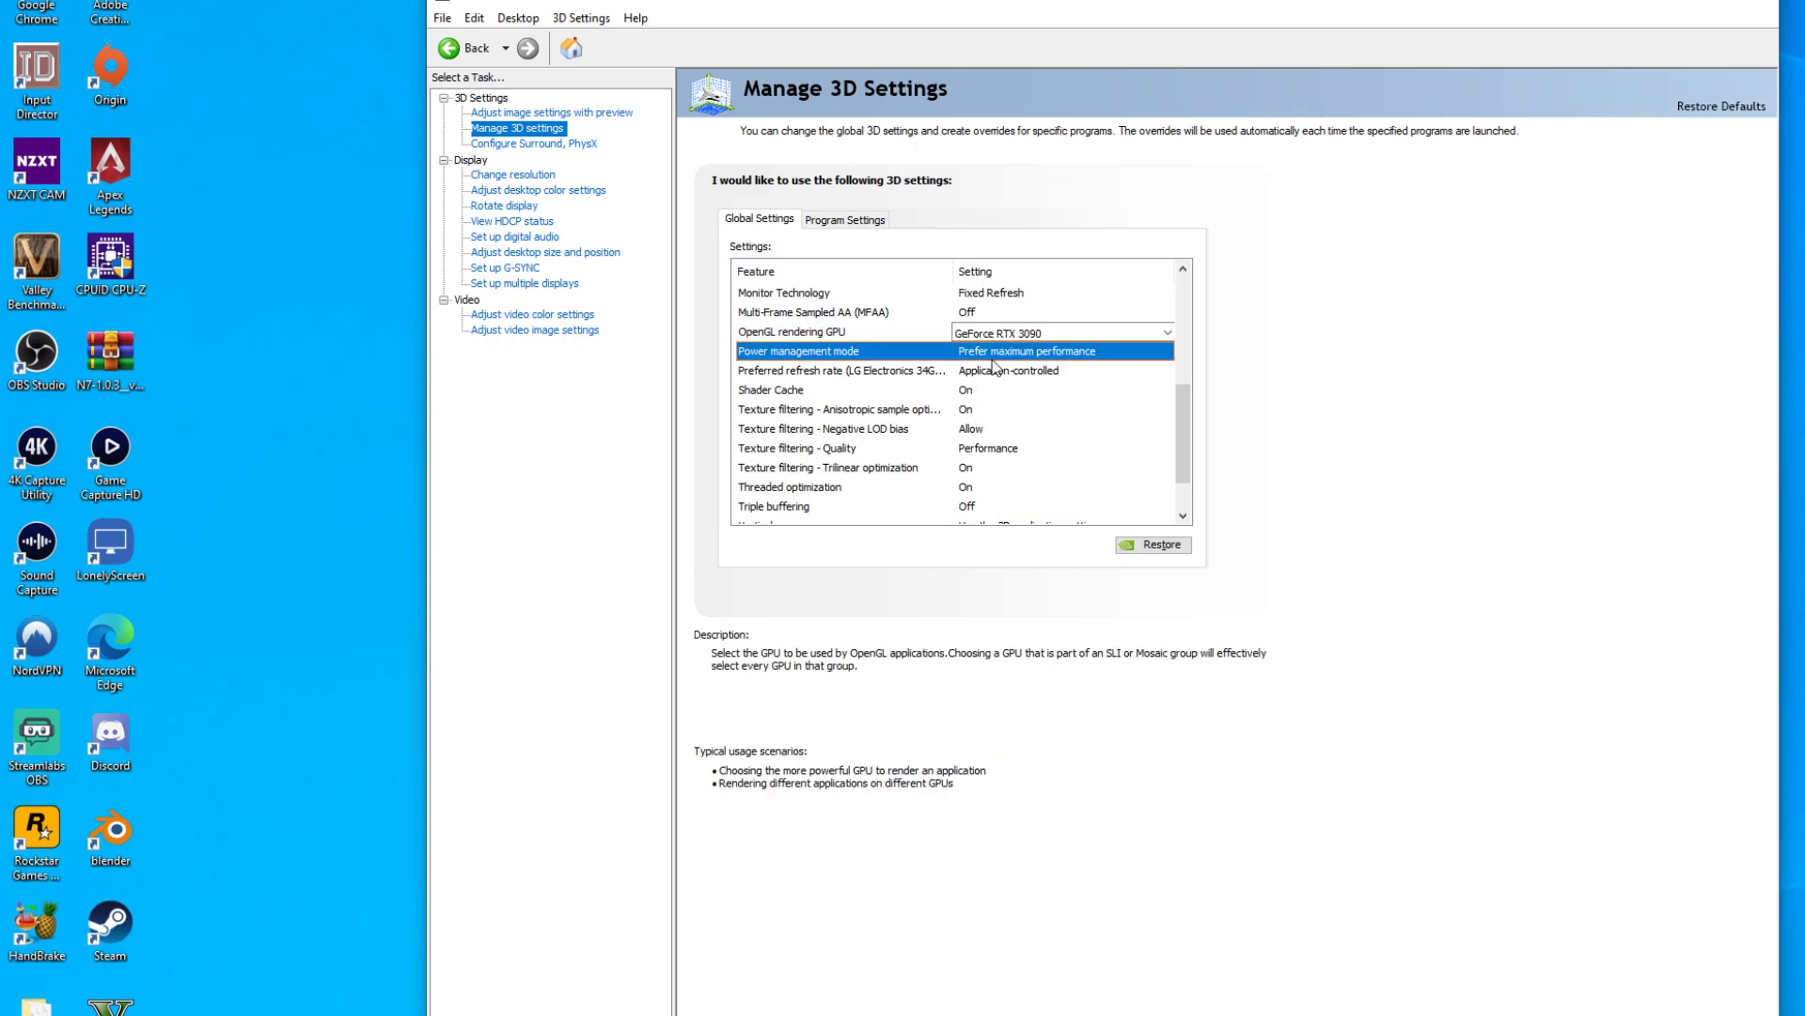
{"action": "left_click", "coordinate": [995, 353]}
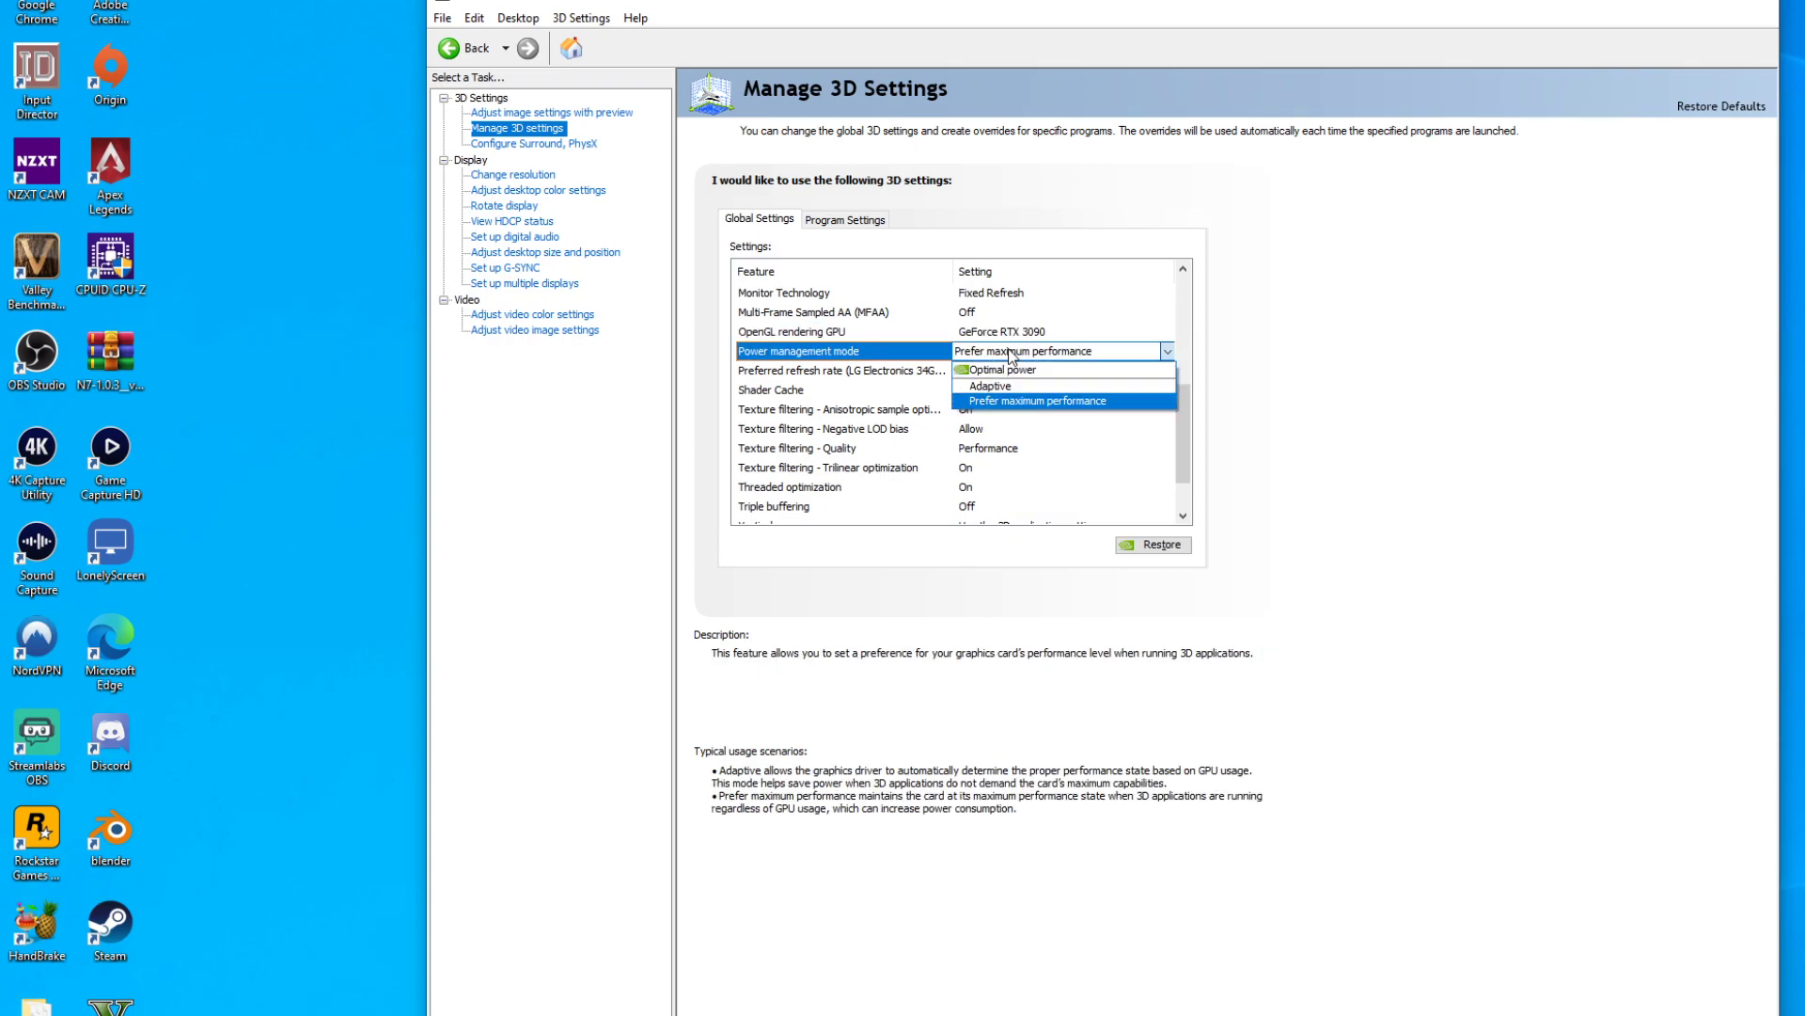
{"action": "left_click", "coordinate": [1034, 401]}
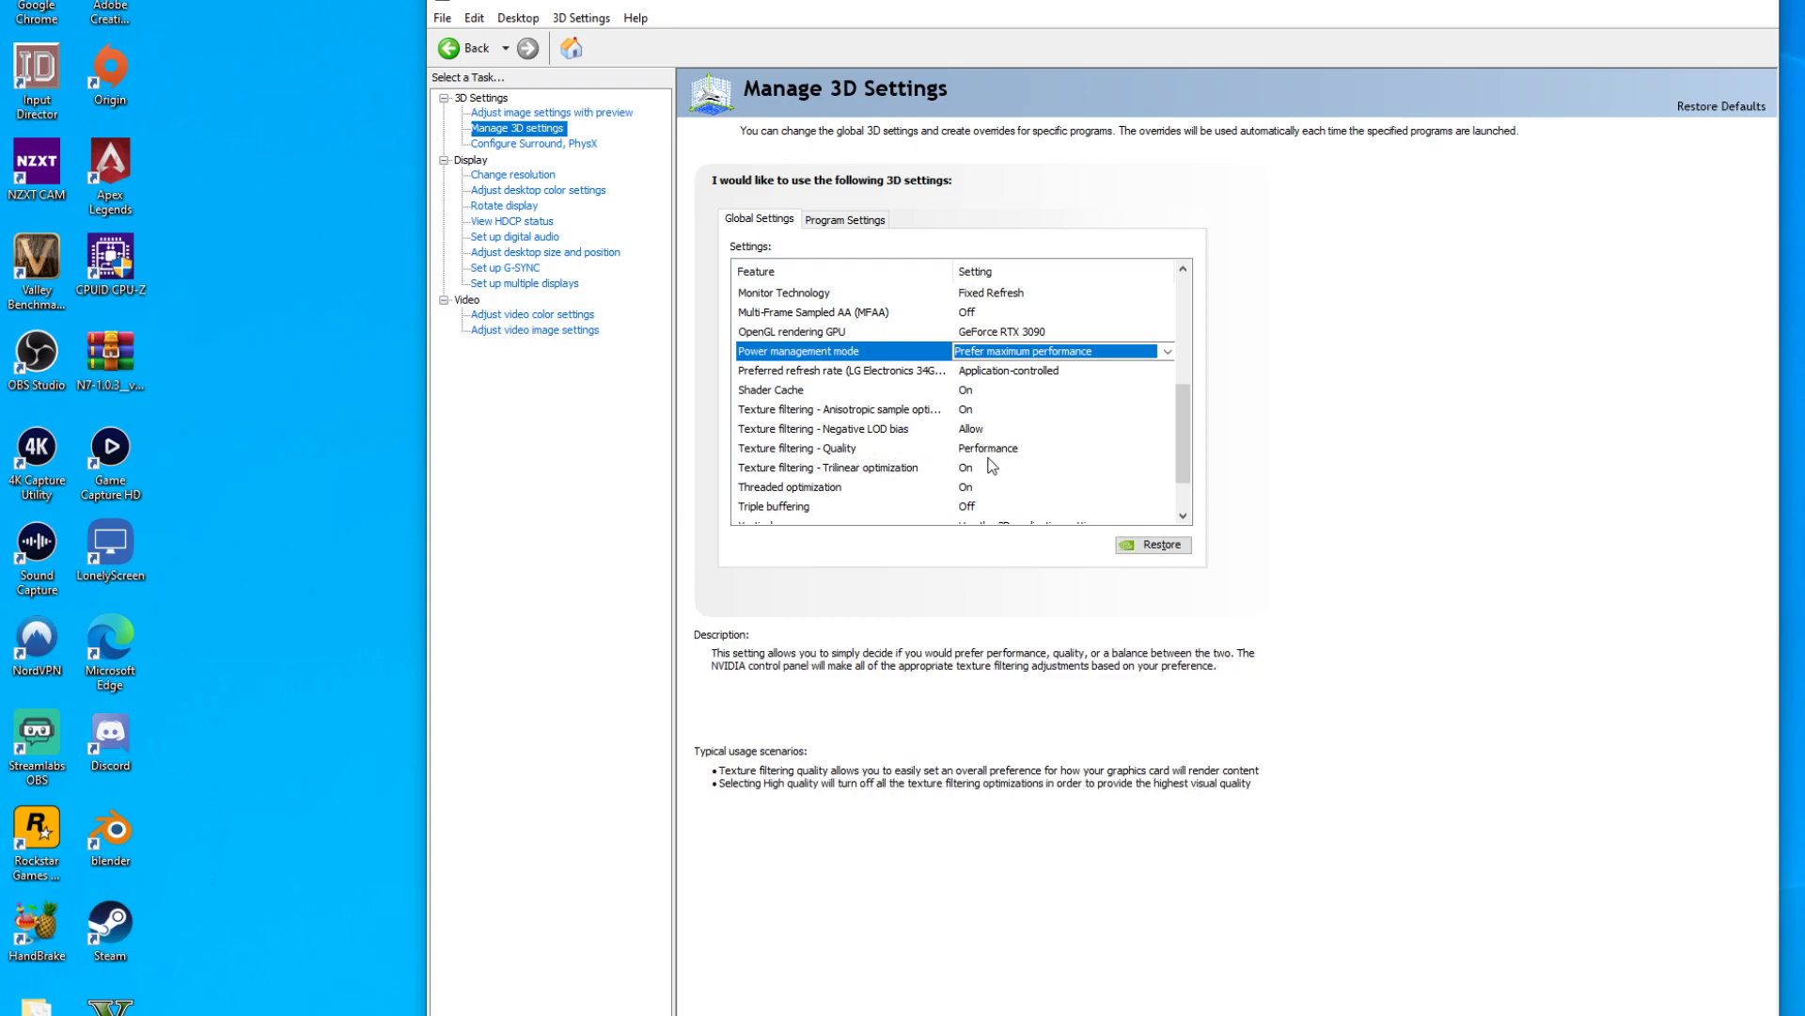
{"action": "scroll", "coordinate": [992, 465], "scroll_direction": "down", "scroll_amount": 1}
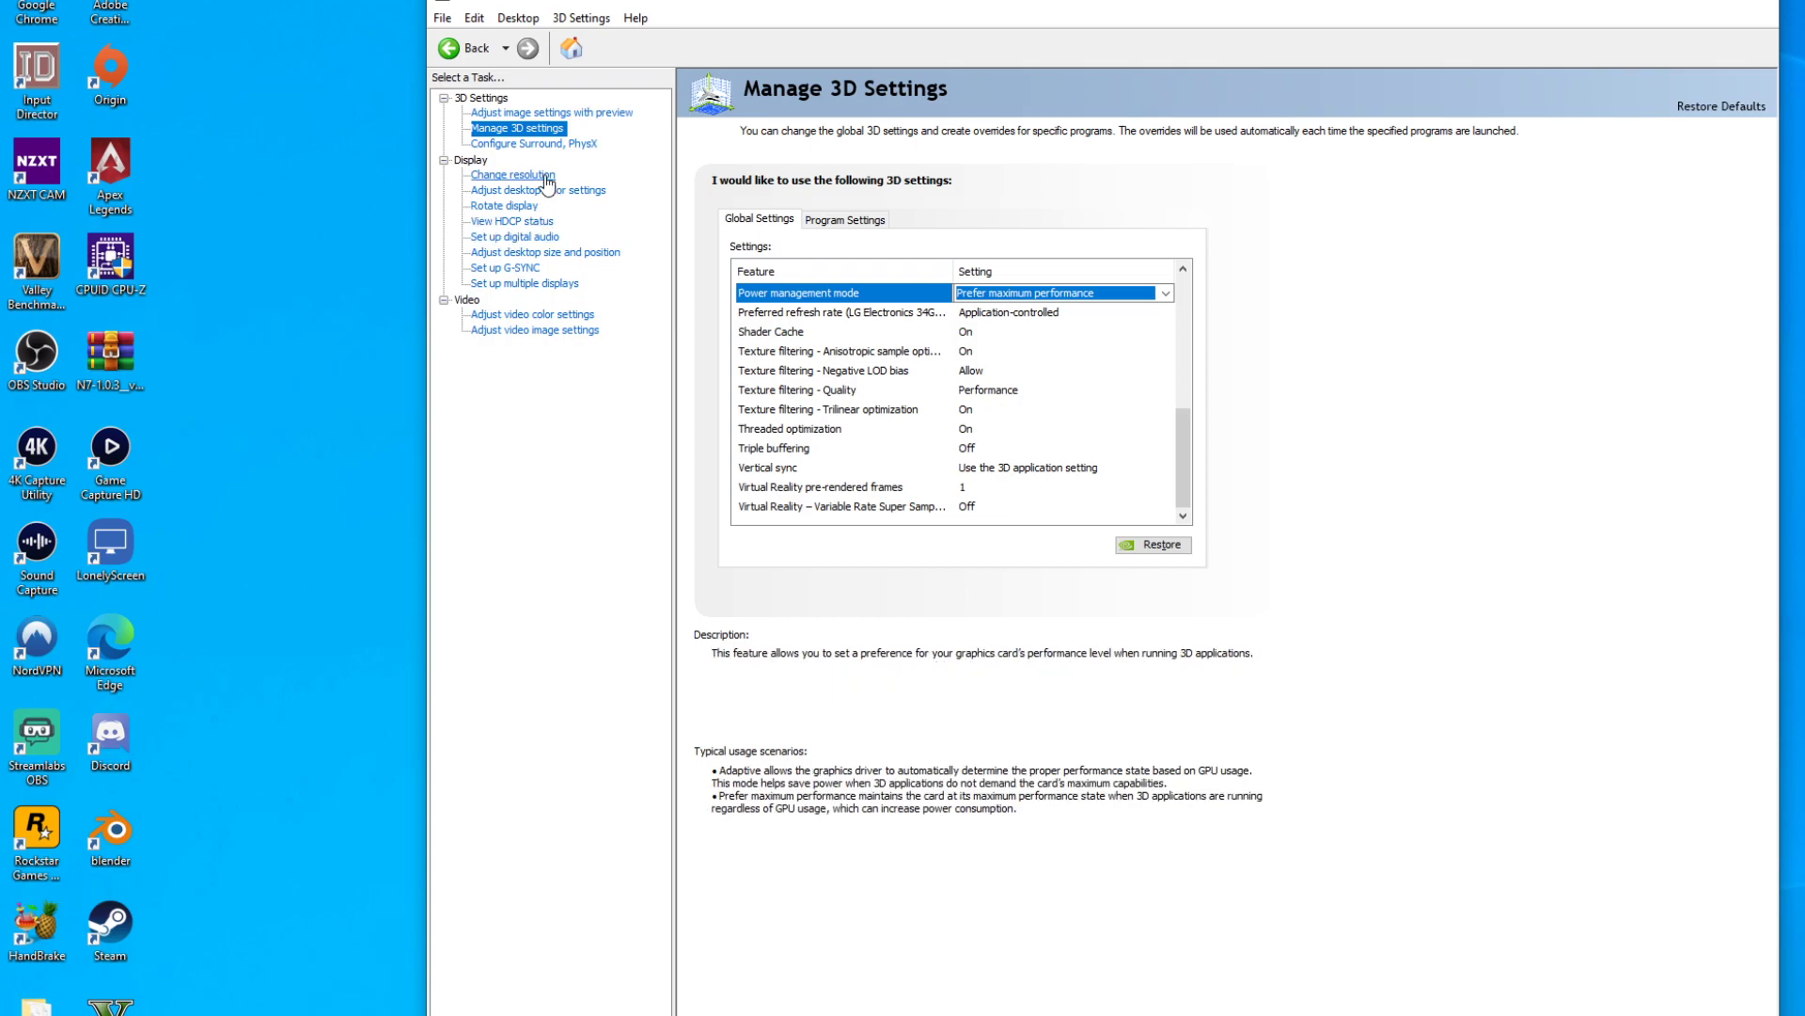
Cancel the pending apply-changes prompt and open Change Resolution for the LG display at 3440 × 1440, 144Hz.
{"action": "left_click", "coordinate": [544, 144]}
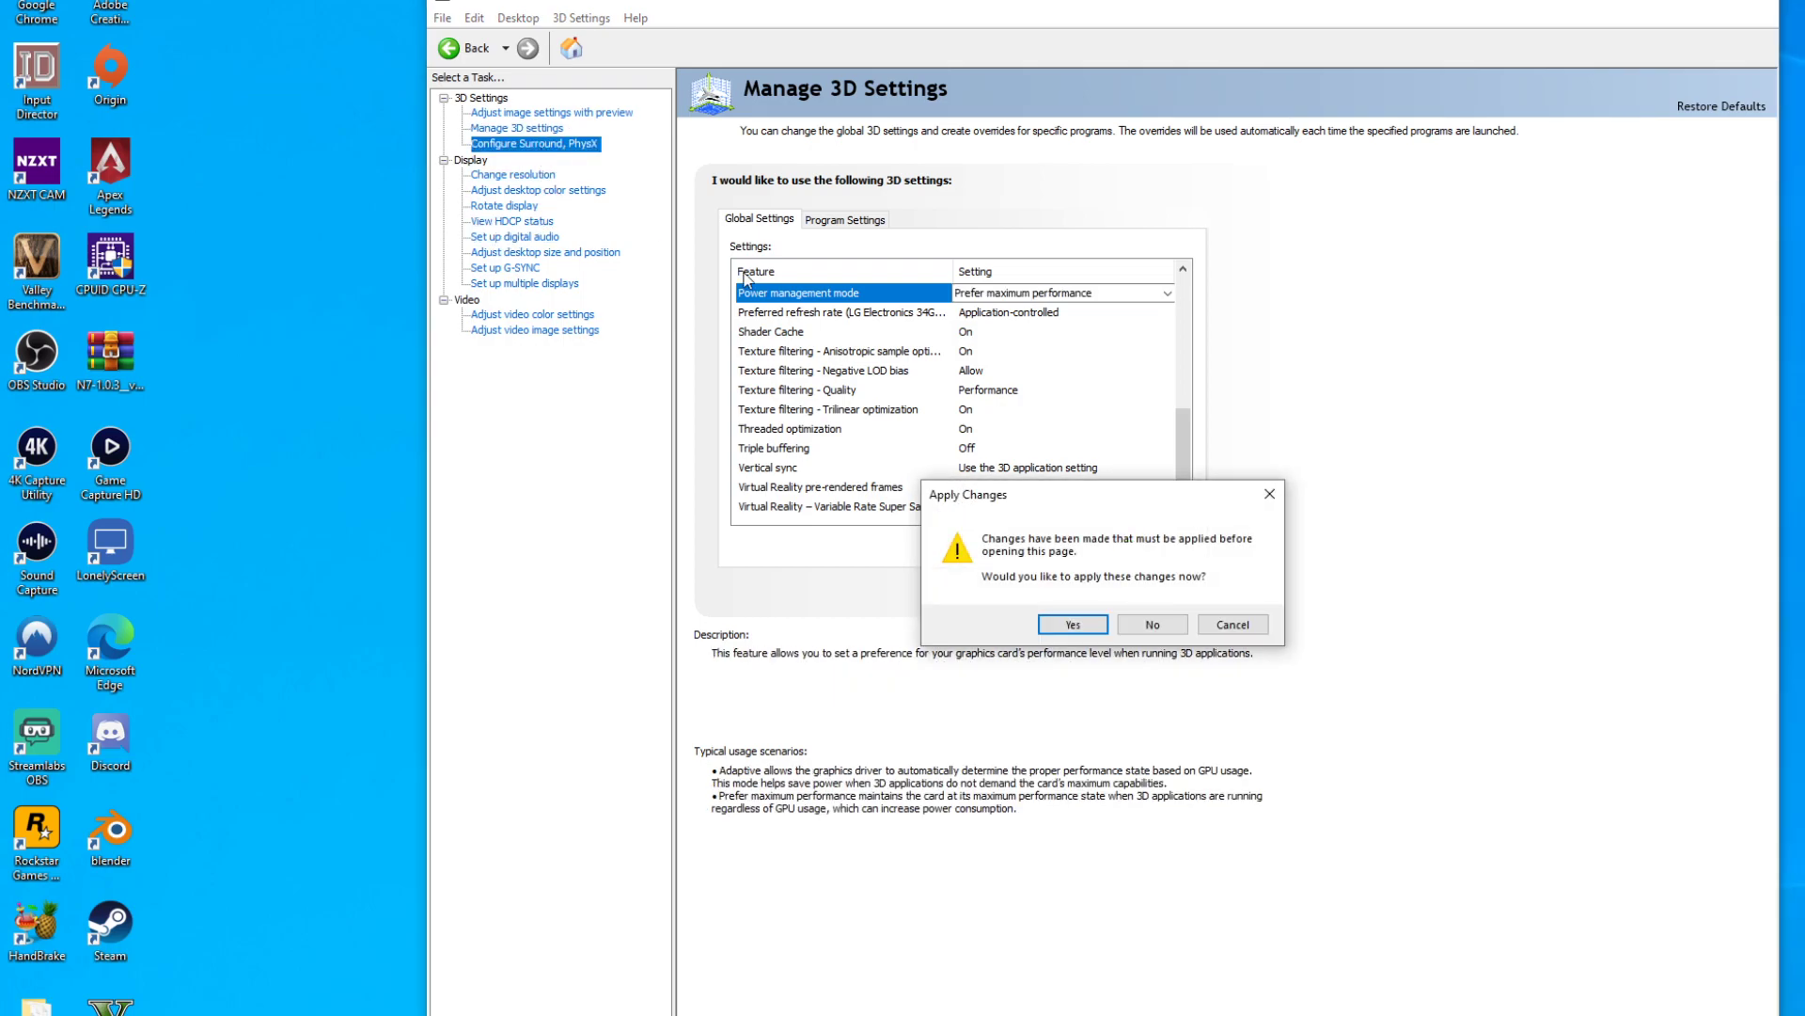
{"action": "left_click", "coordinate": [1234, 626]}
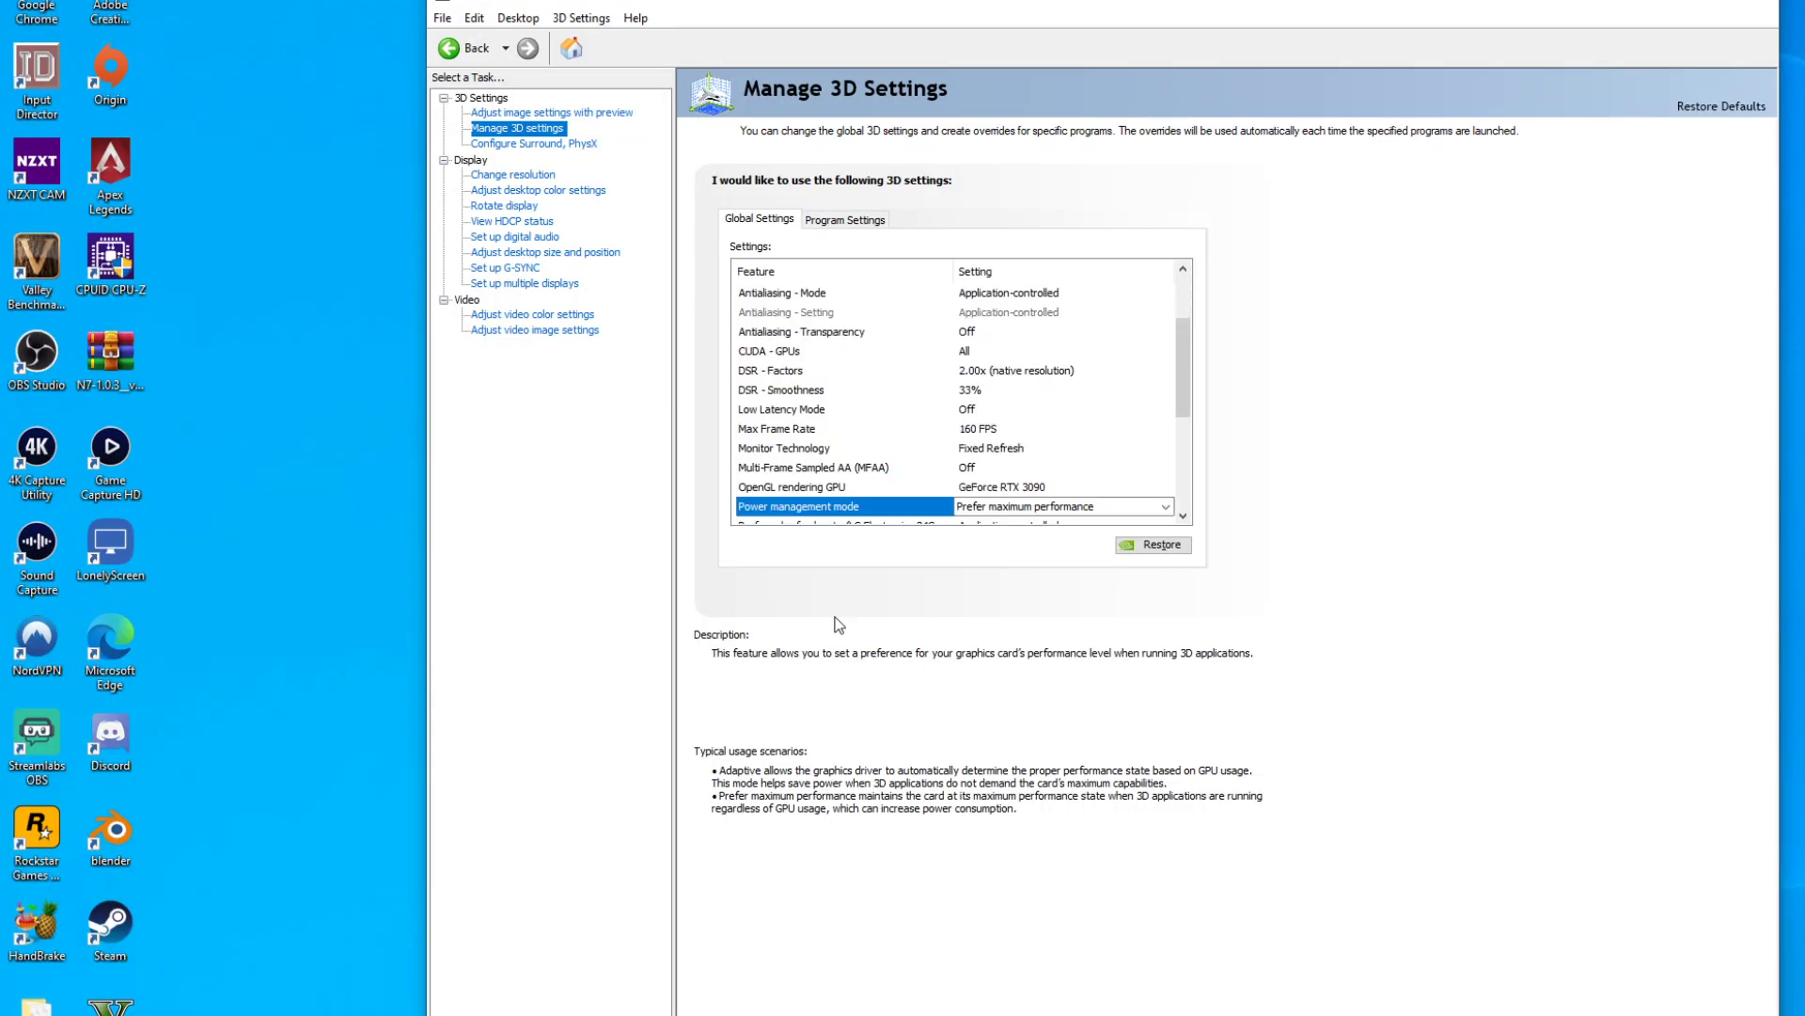
{"action": "left_click", "coordinate": [491, 177]}
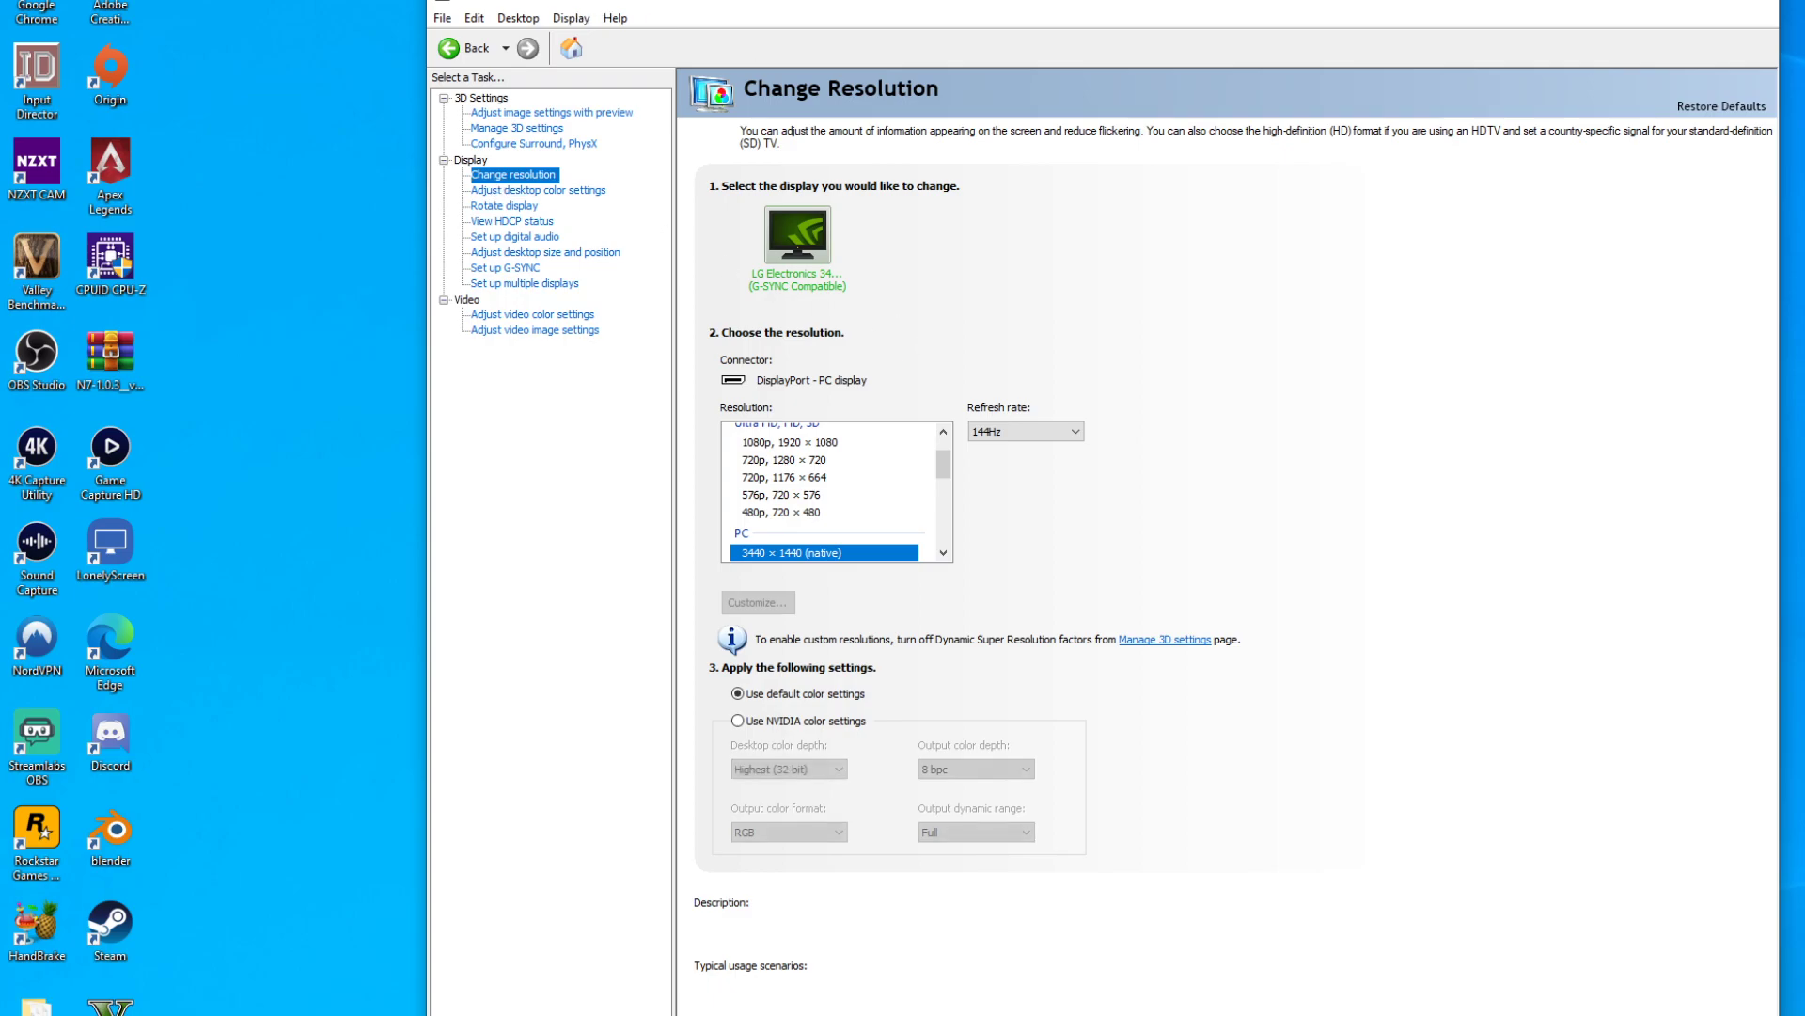
Set the LG display's refresh rate to 160Hz, keeping the native 3440 × 1440 resolution.
{"action": "left_click_drag", "start_coordinate": [922, 5], "coordinate": [695, 0]}
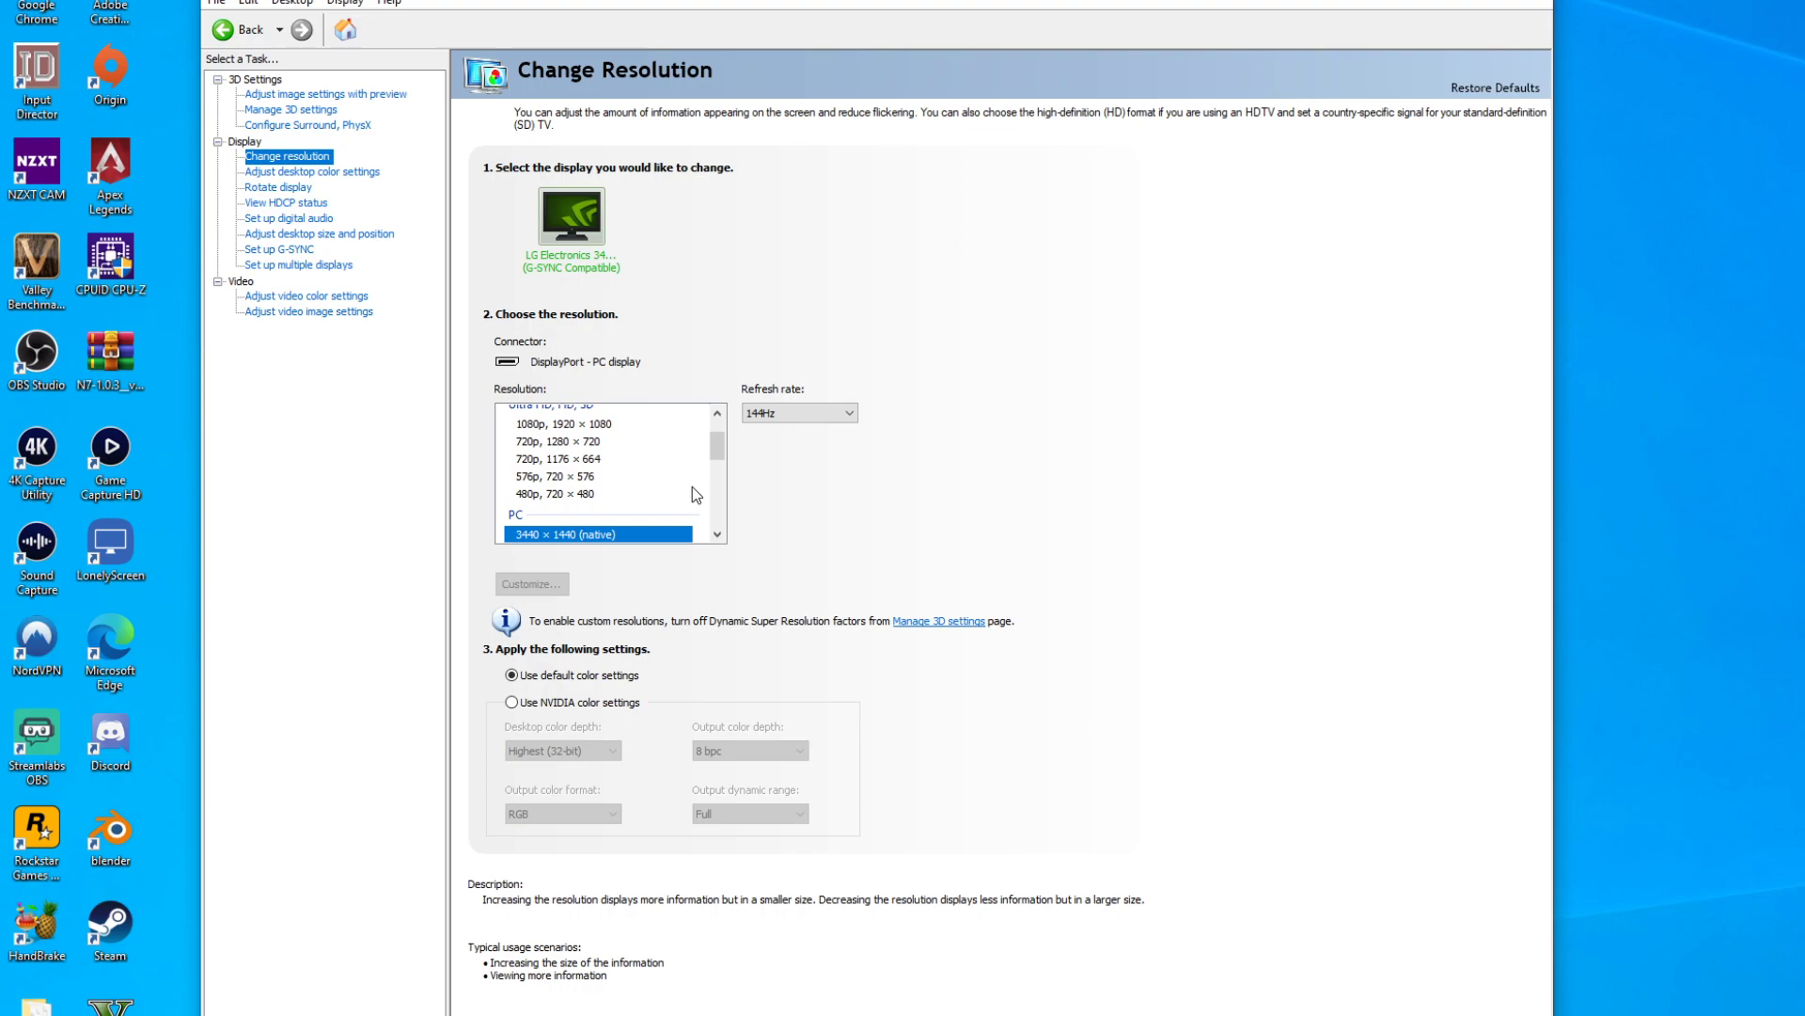
{"action": "left_click", "coordinate": [798, 412]}
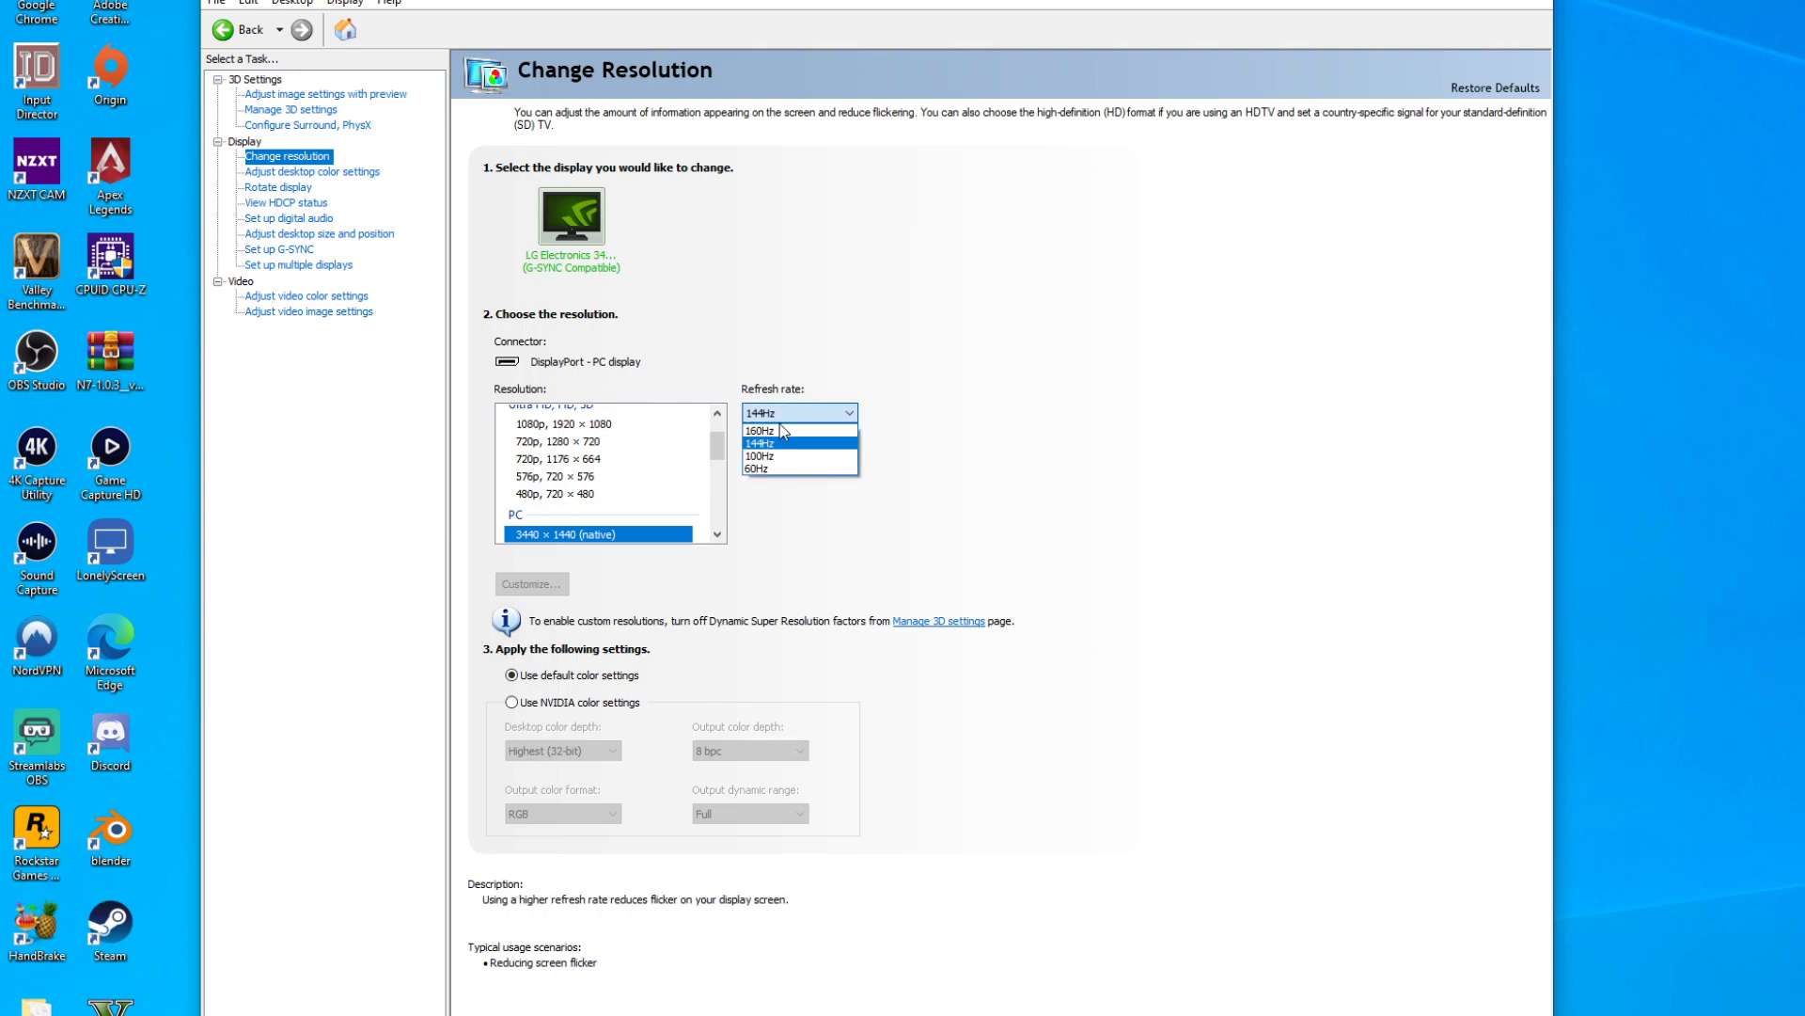
{"action": "left_click", "coordinate": [787, 429]}
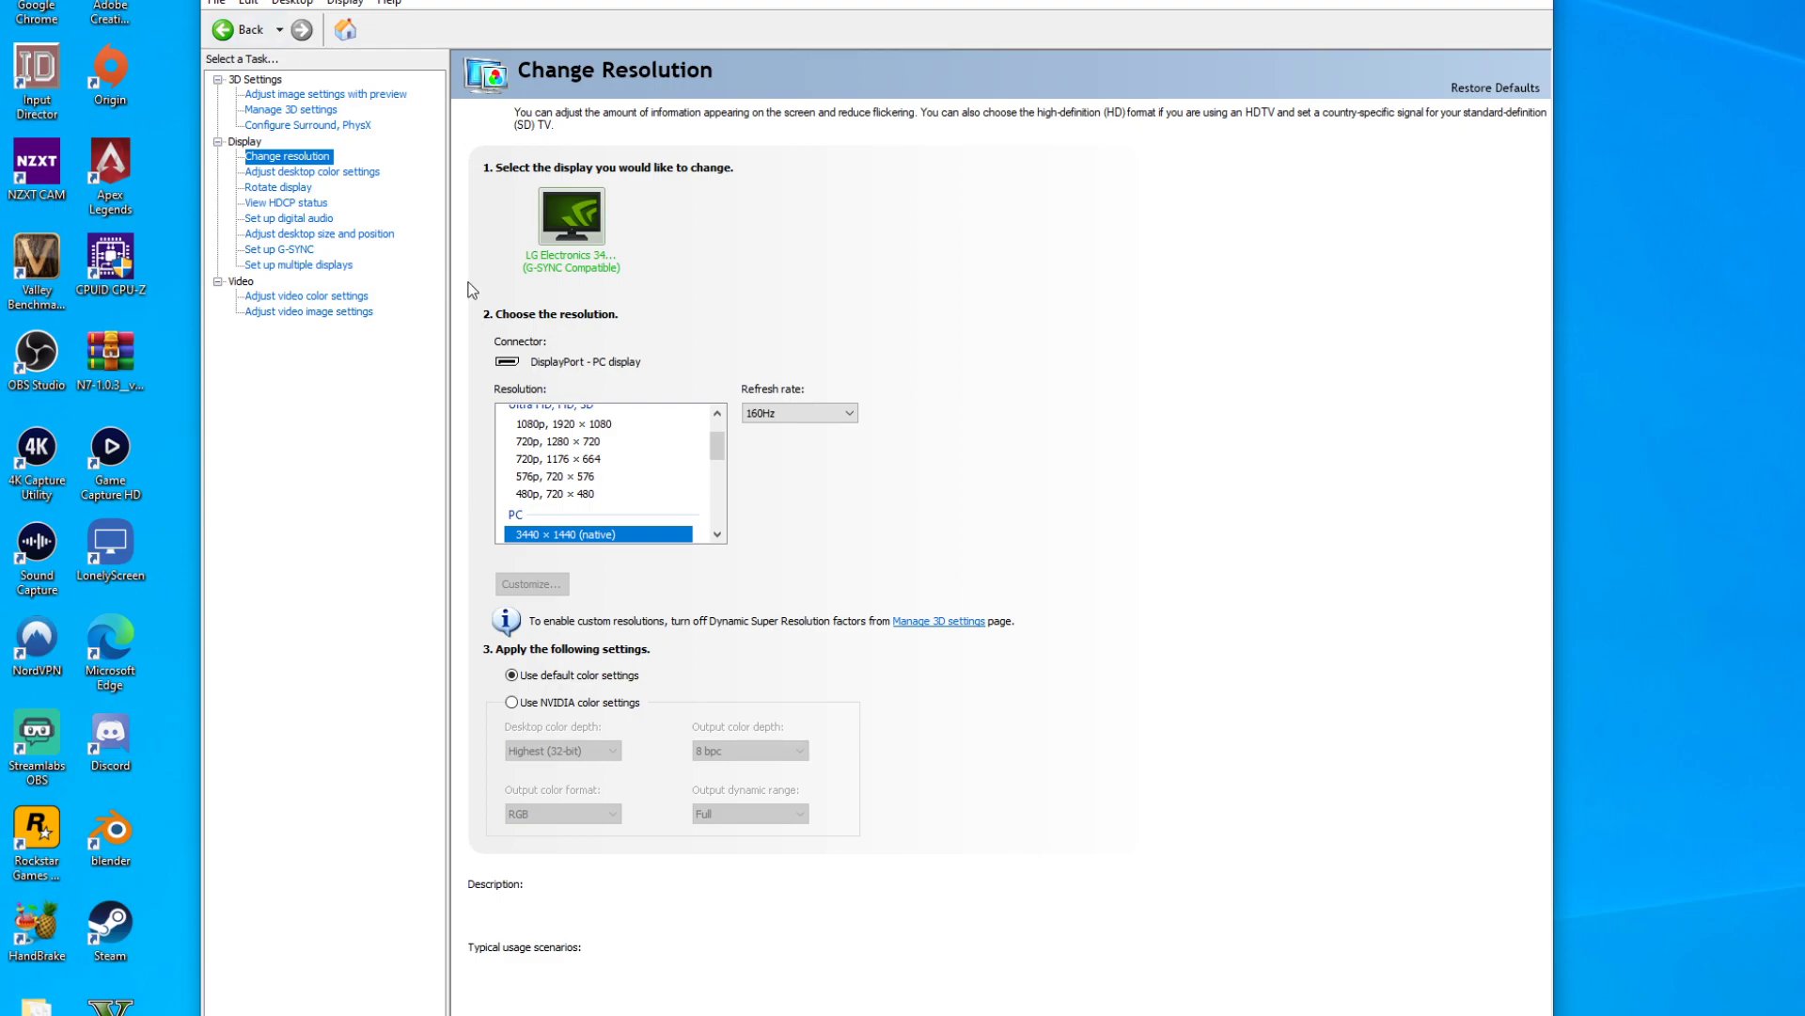
{"action": "scroll", "coordinate": [668, 465], "scroll_direction": "down", "scroll_amount": 2}
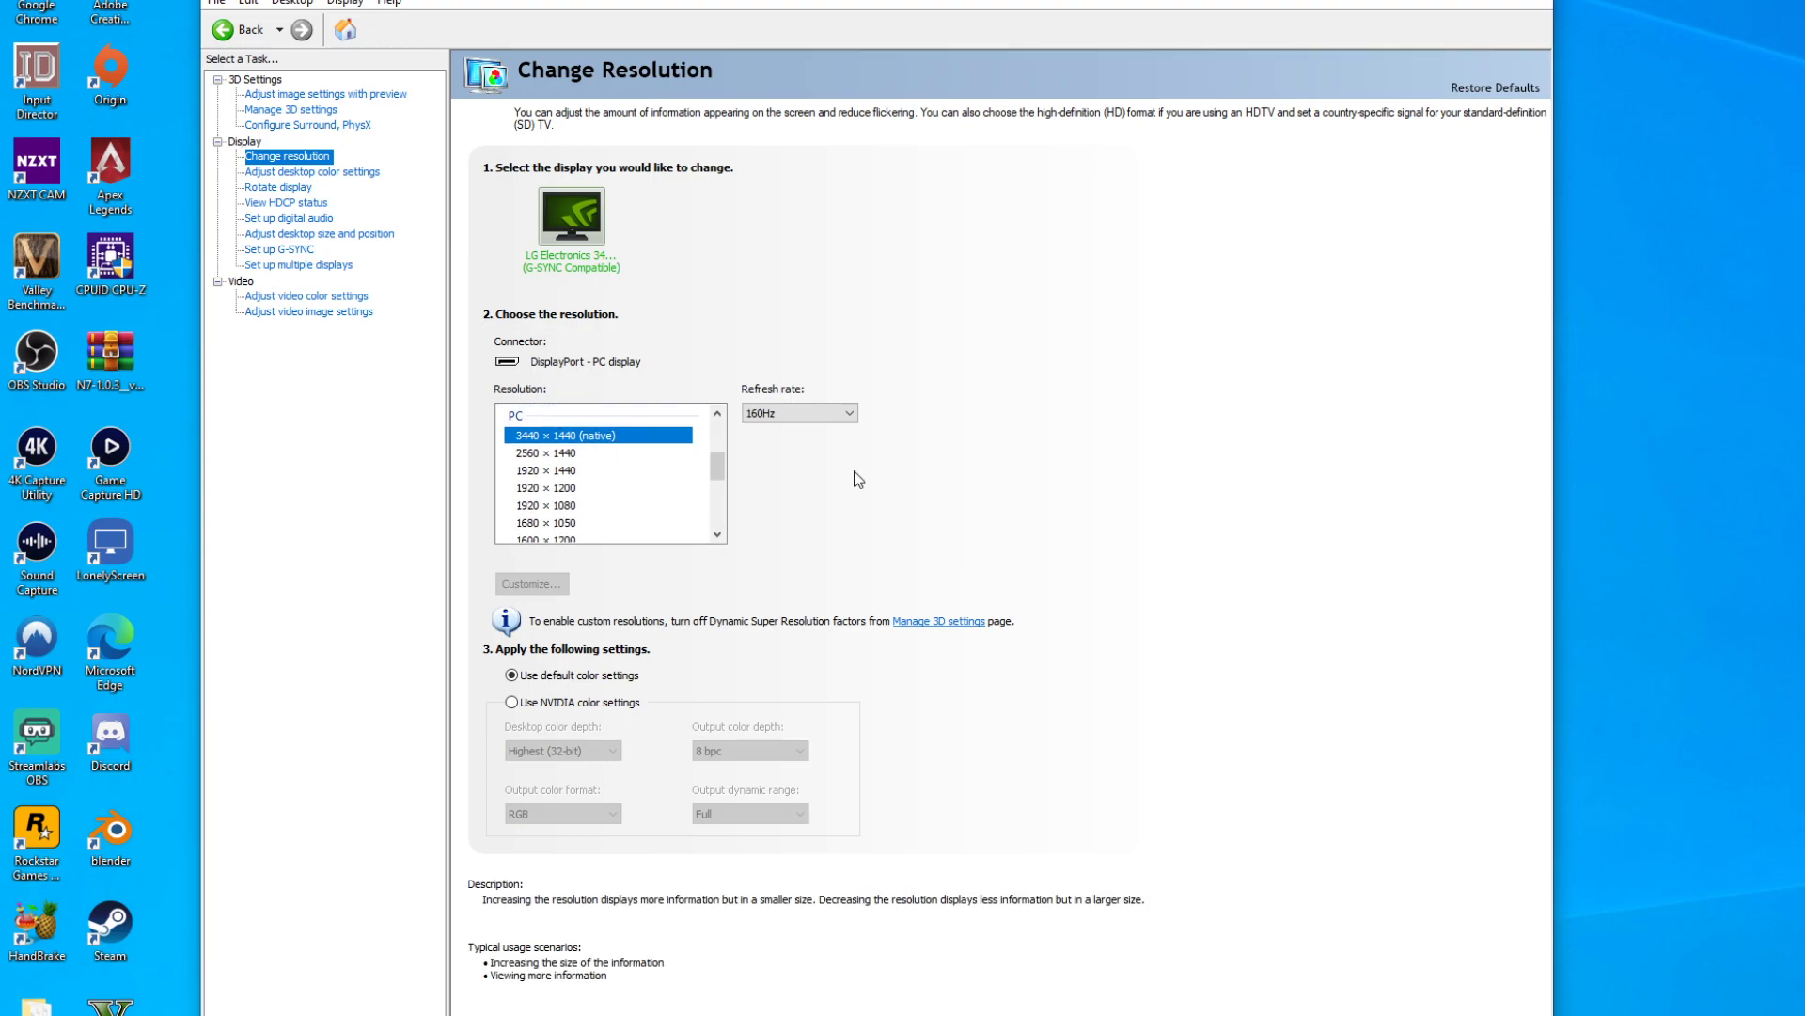
{"action": "scroll", "coordinate": [575, 479], "scroll_direction": "up", "scroll_amount": 2}
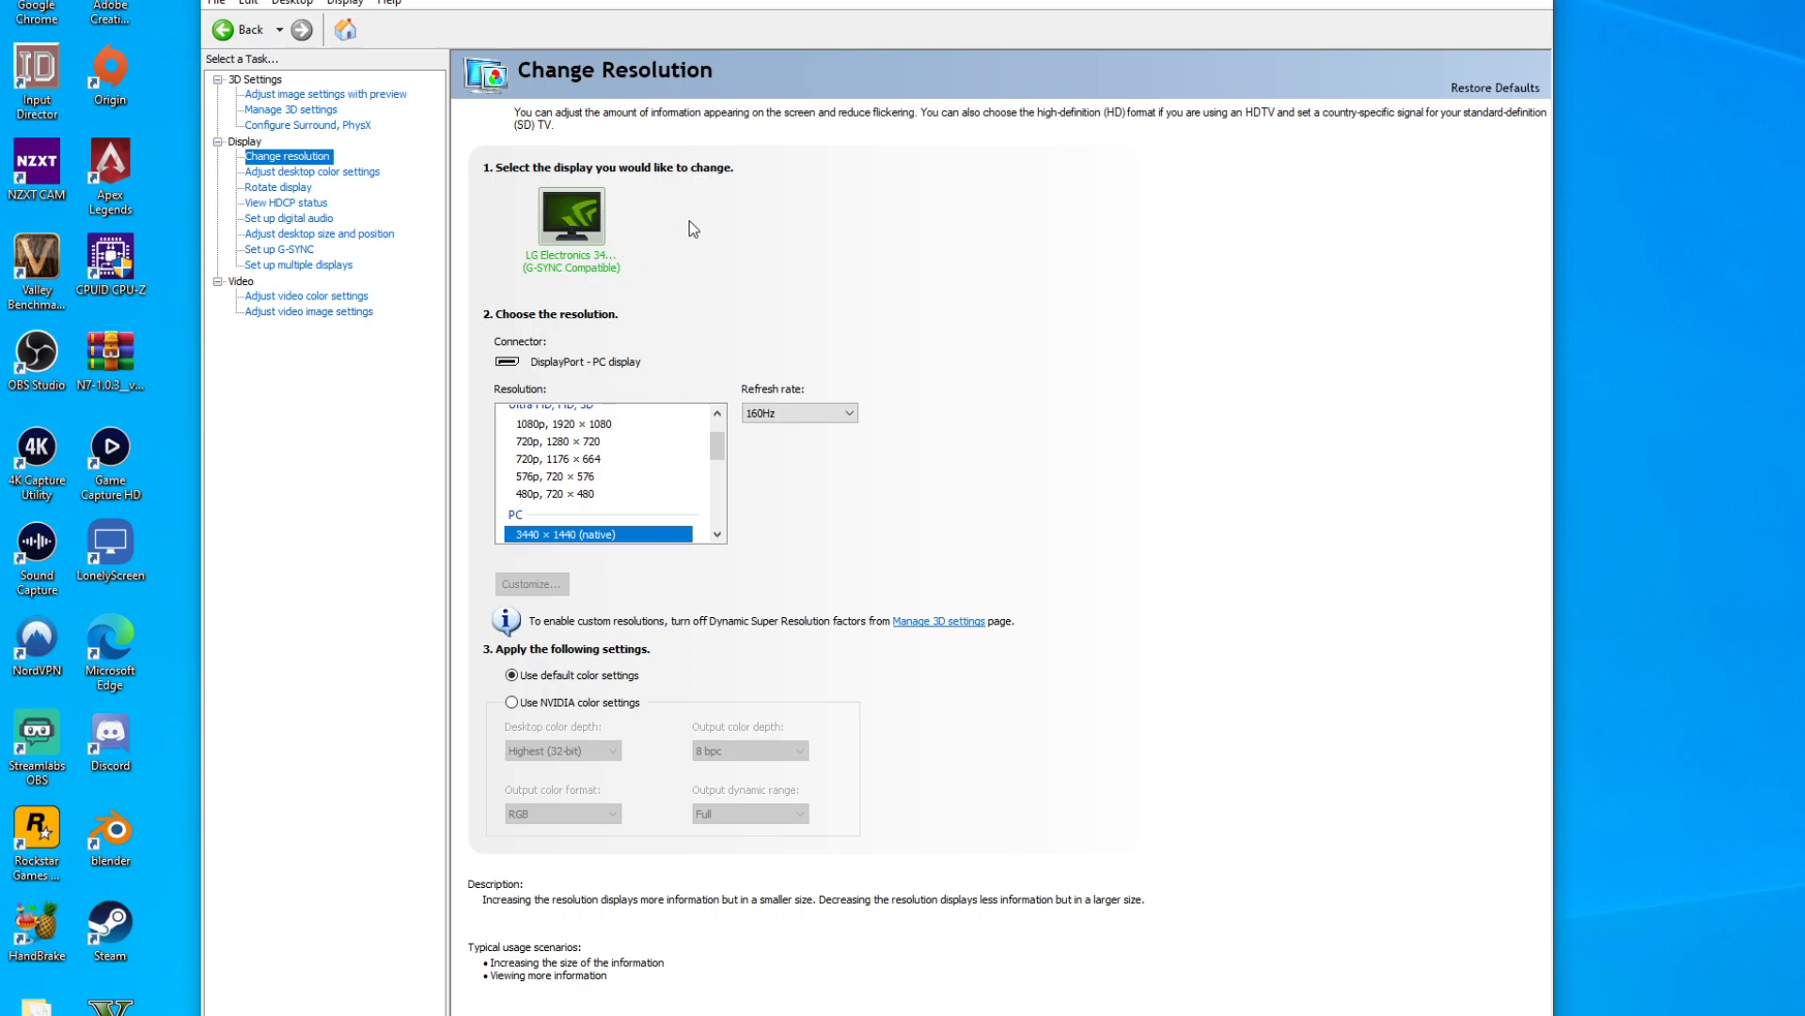
Open the Set up G-SYNC page for the LG display, where G-SYNC is not yet enabled.
{"action": "left_click", "coordinate": [296, 174]}
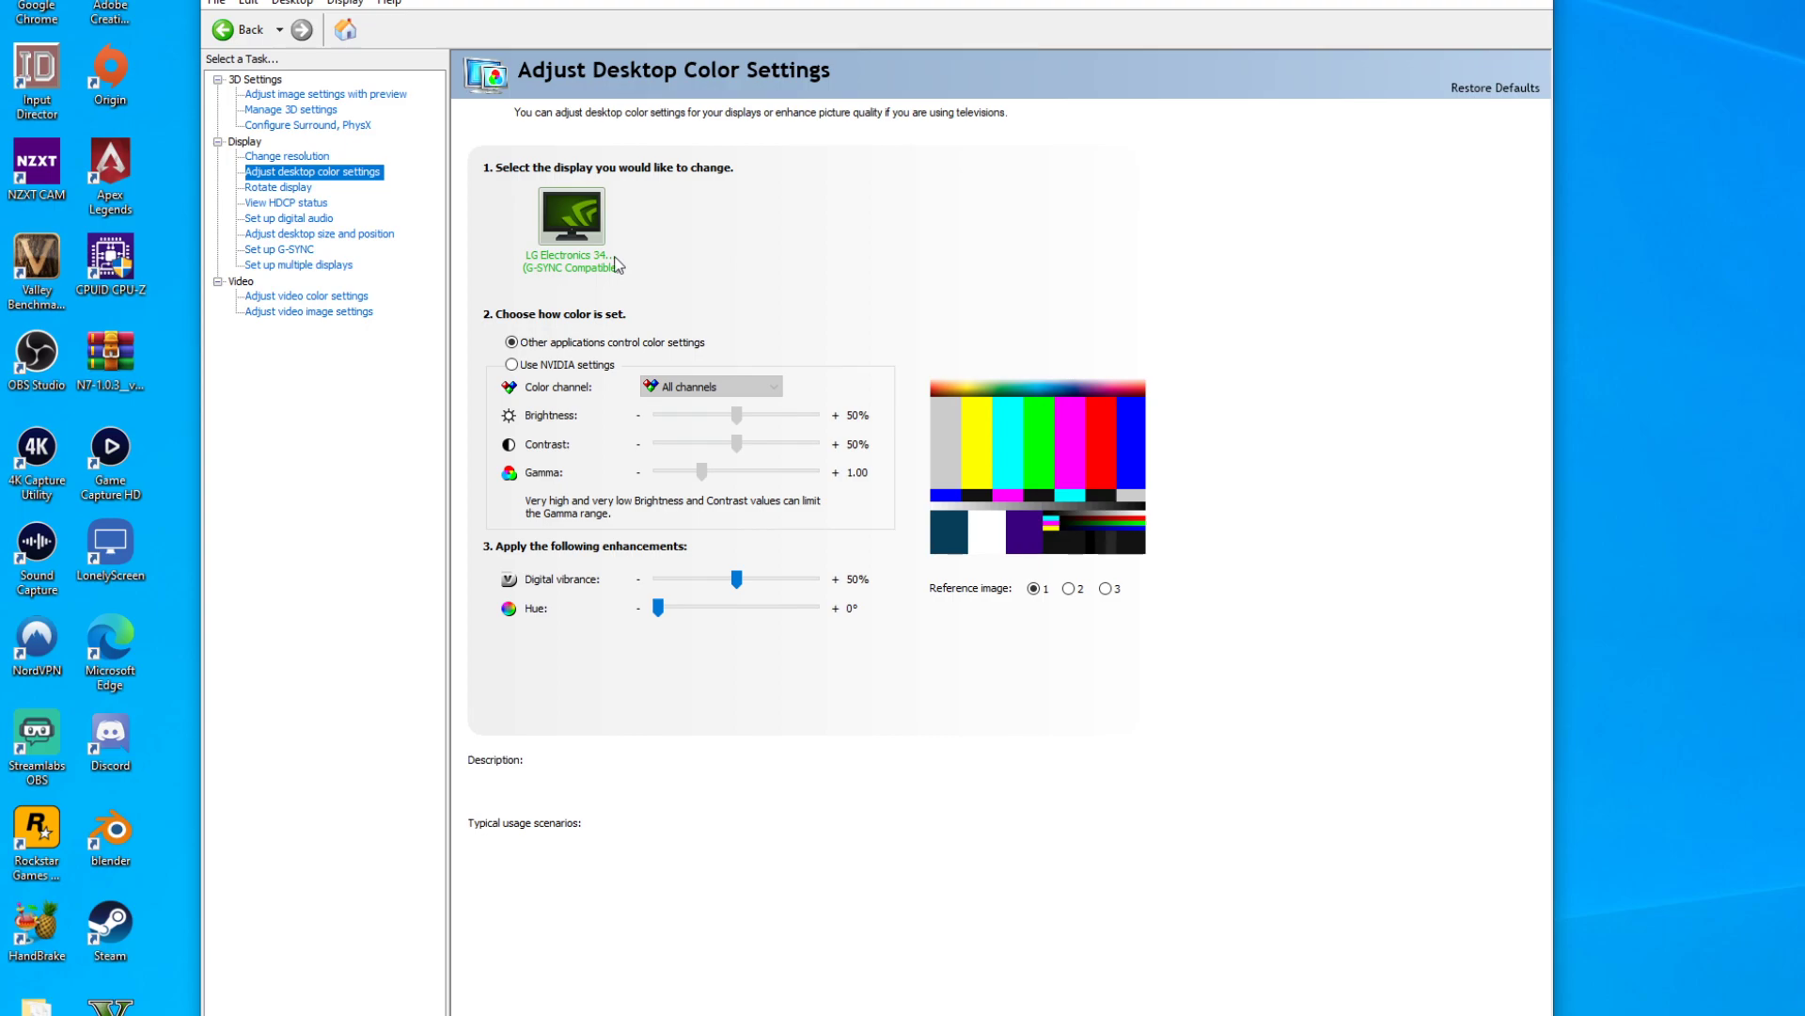
{"action": "left_click", "coordinate": [297, 250]}
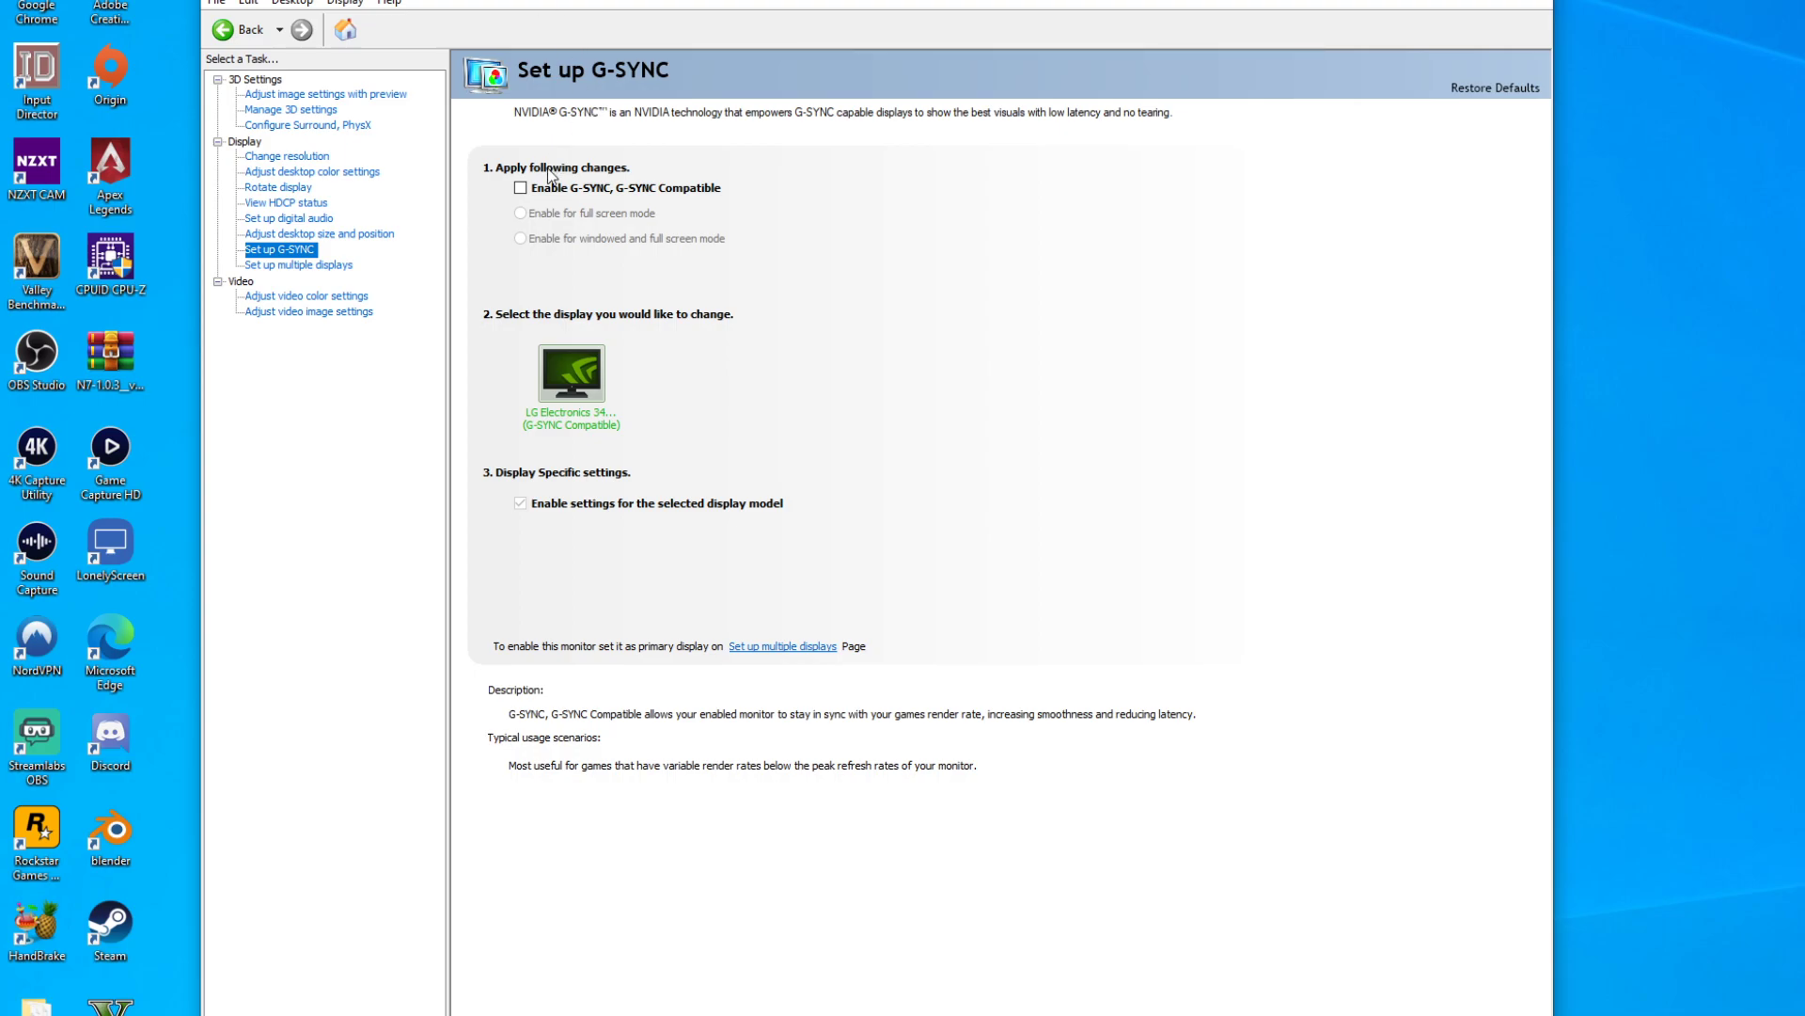
Enable G-SYNC, G-SYNC Compatible for full screen mode on the LG display.
{"action": "left_click", "coordinate": [520, 189]}
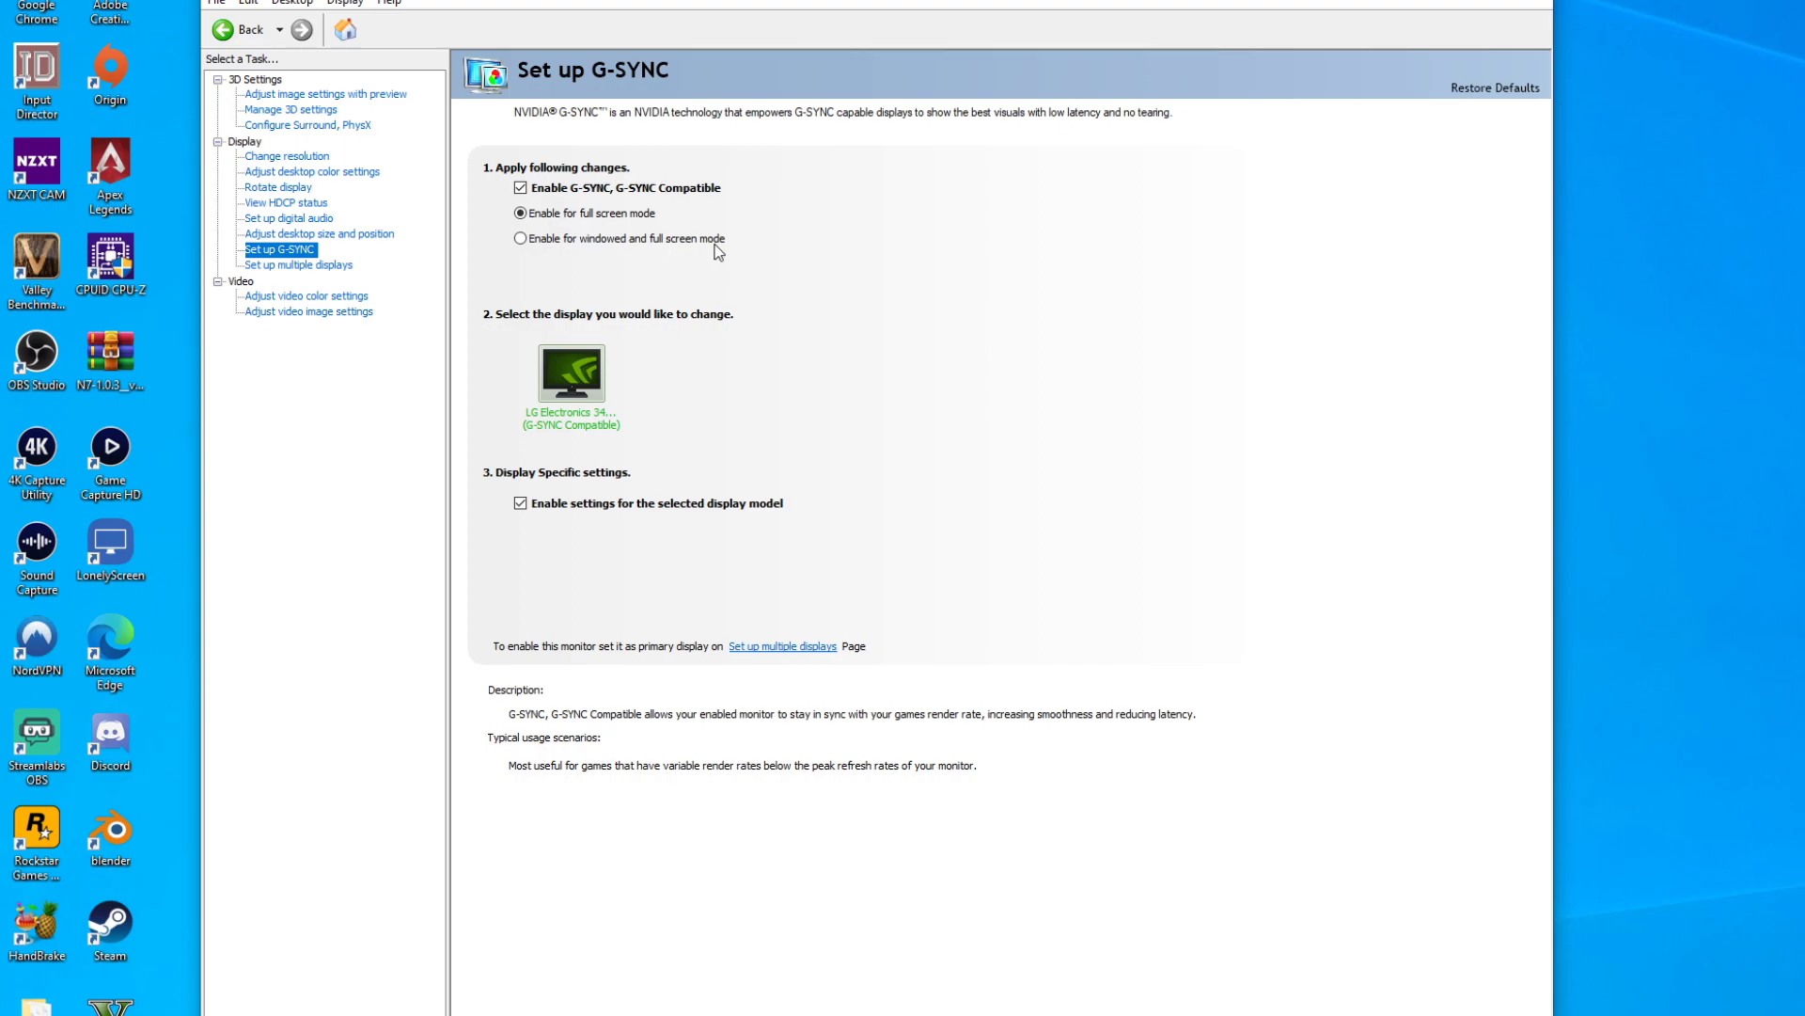
Check Manage 3D Settings' Global Settings, where Monitor Technology now reads G-SYNC Compatible.
{"action": "left_click", "coordinate": [311, 111]}
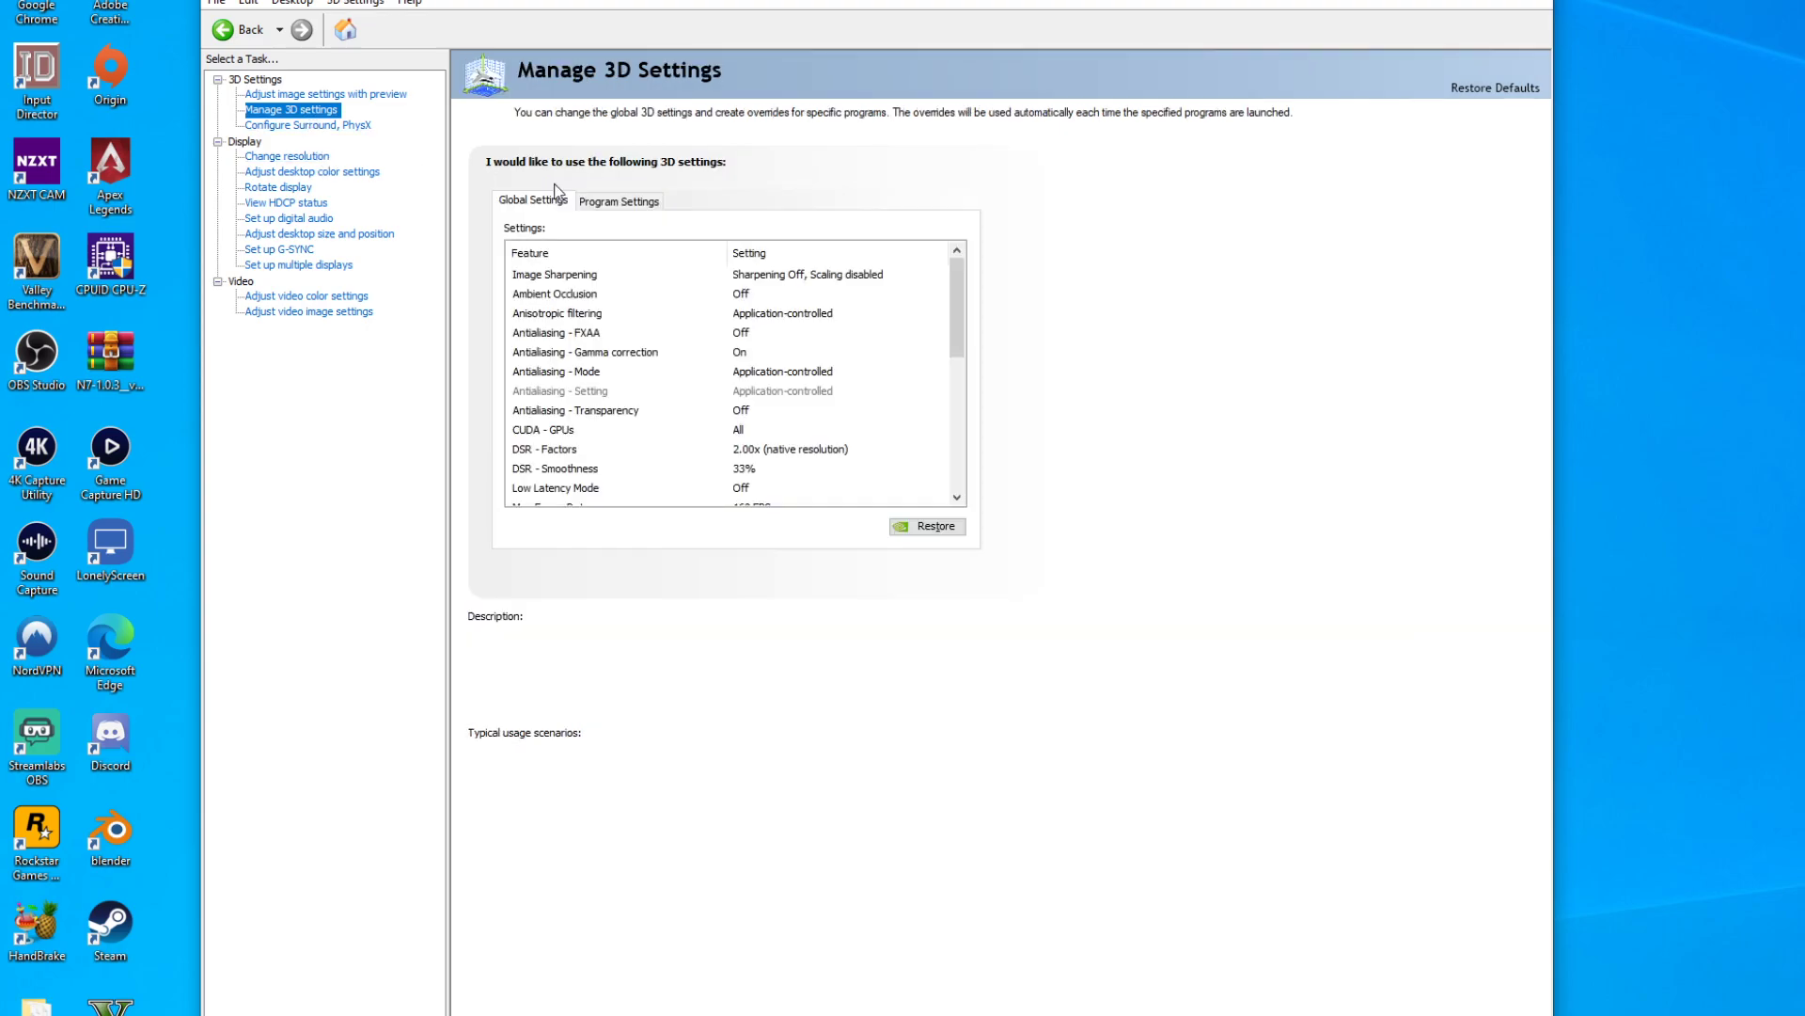
{"action": "scroll", "coordinate": [851, 315], "scroll_direction": "down", "scroll_amount": 4}
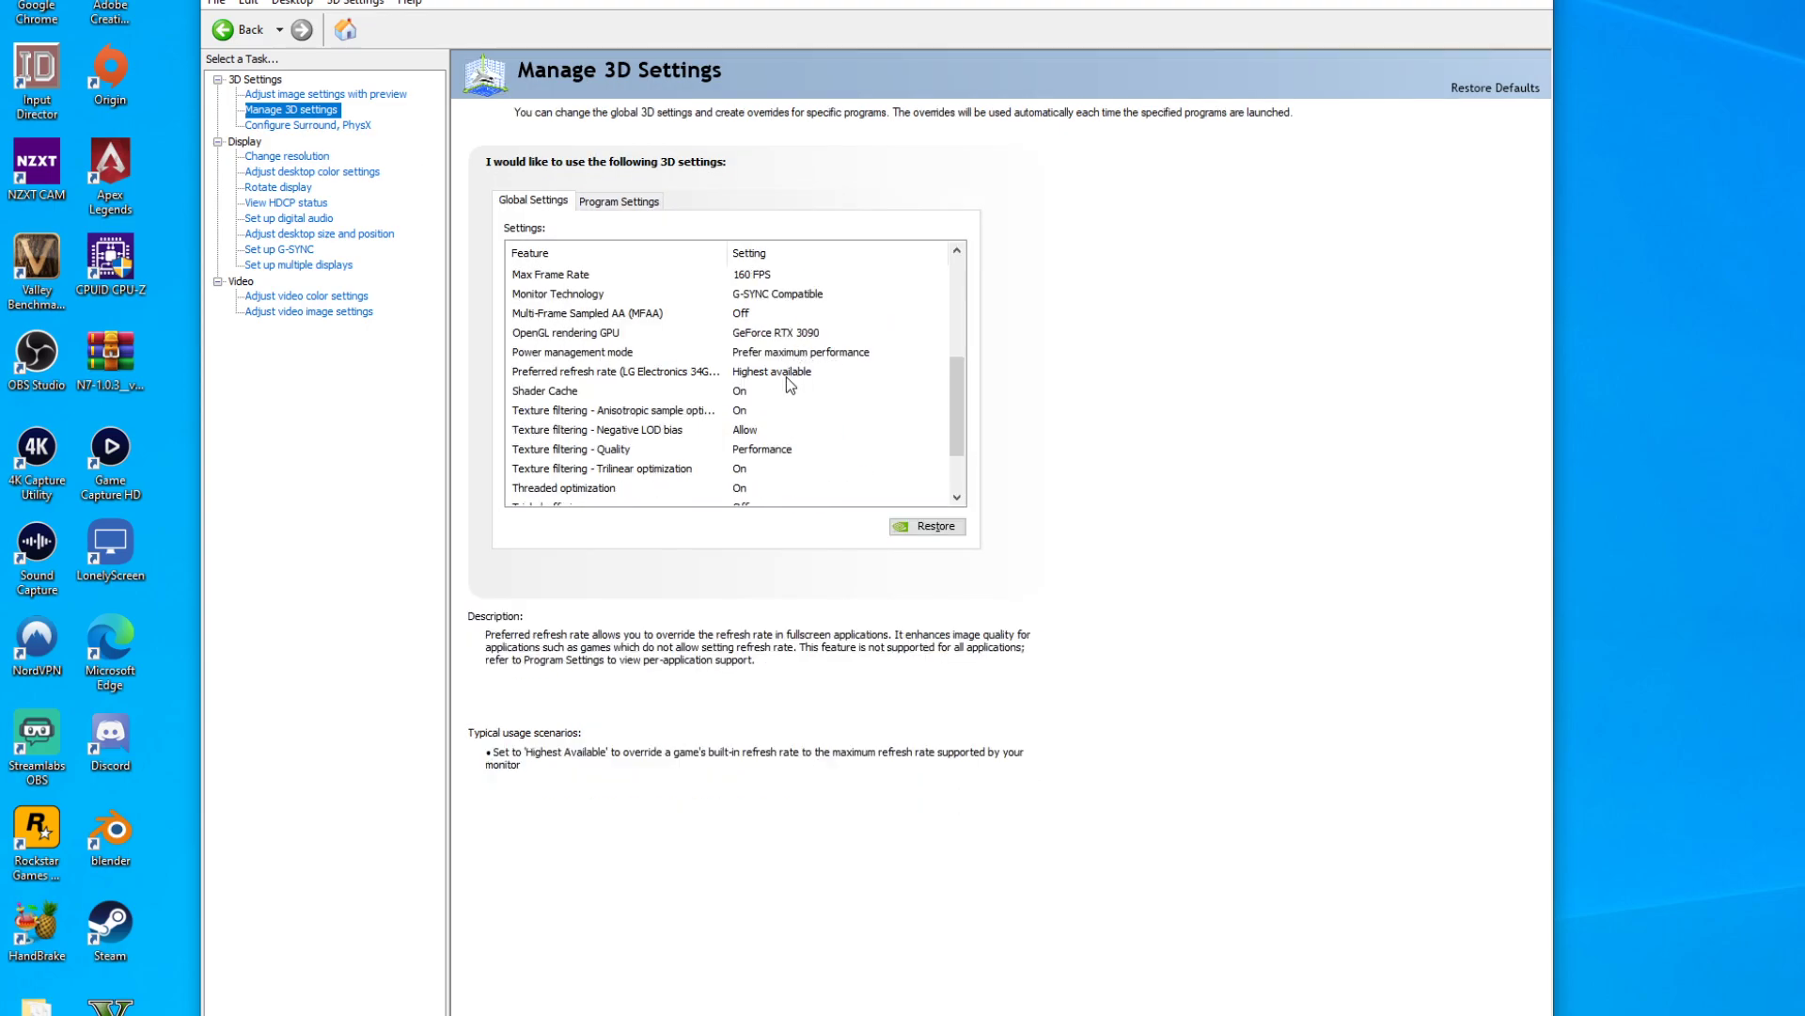
{"action": "scroll", "coordinate": [806, 350], "scroll_direction": "up", "scroll_amount": 1}
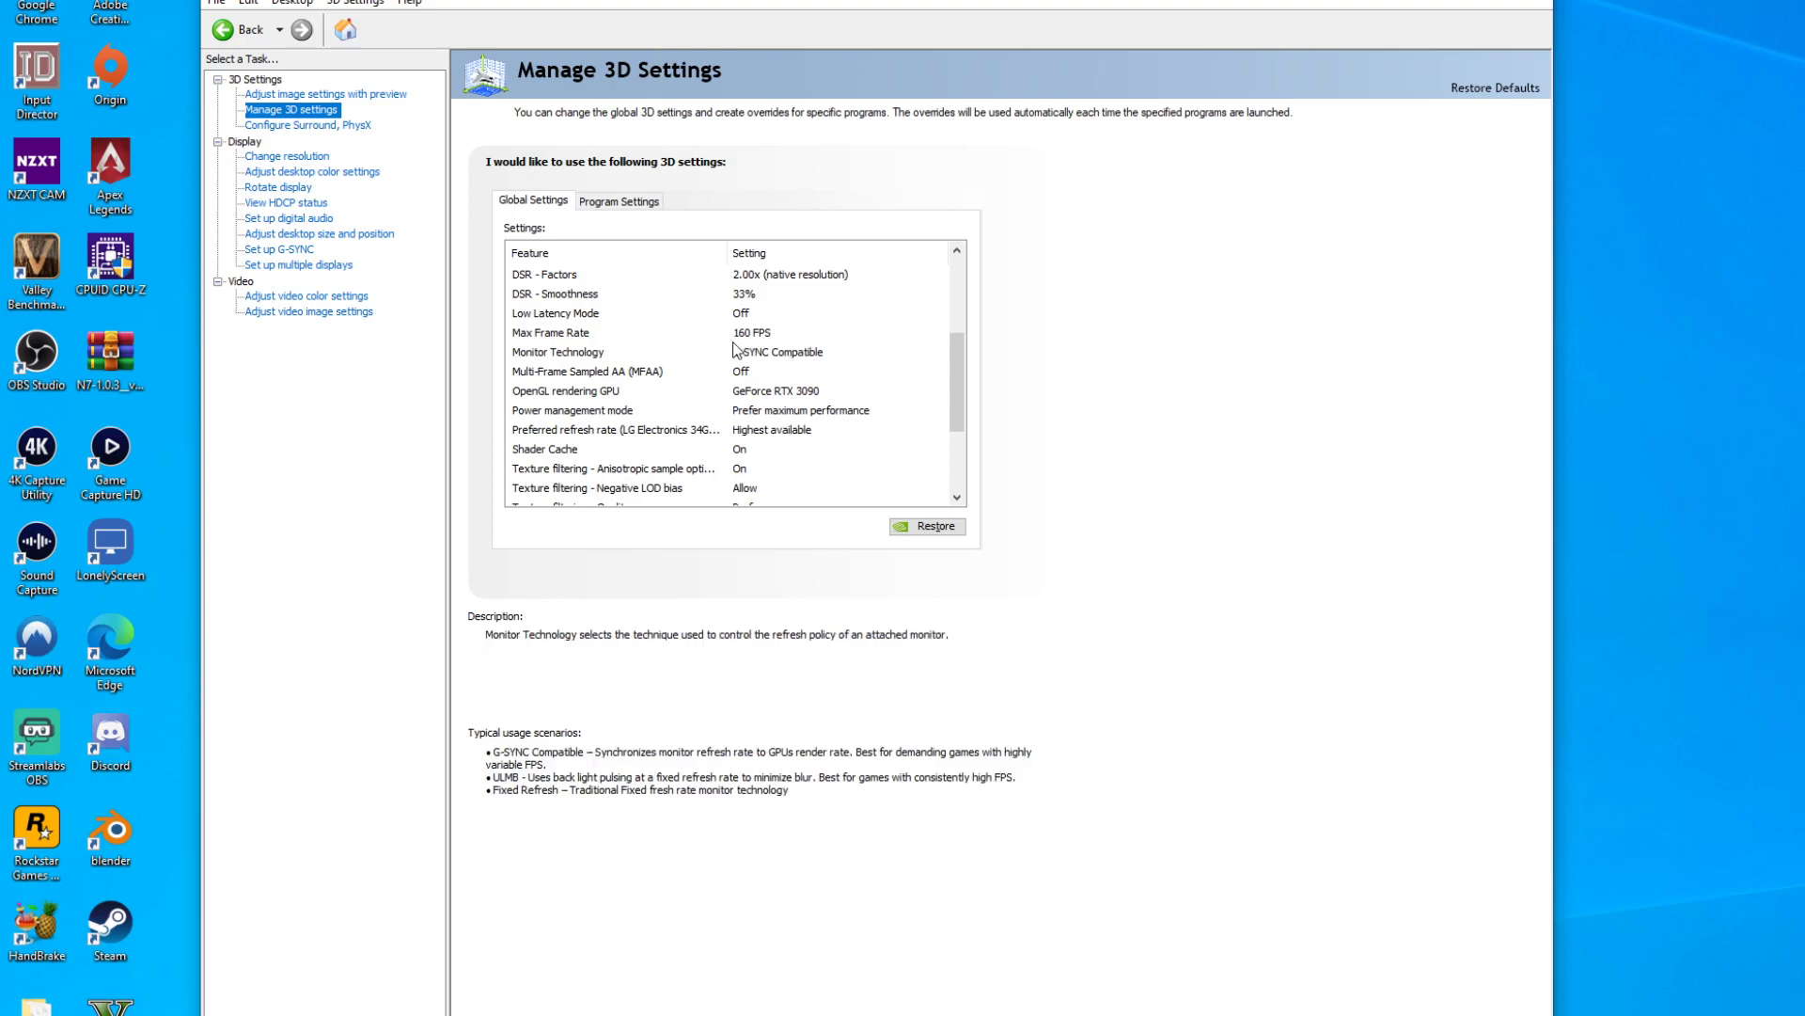